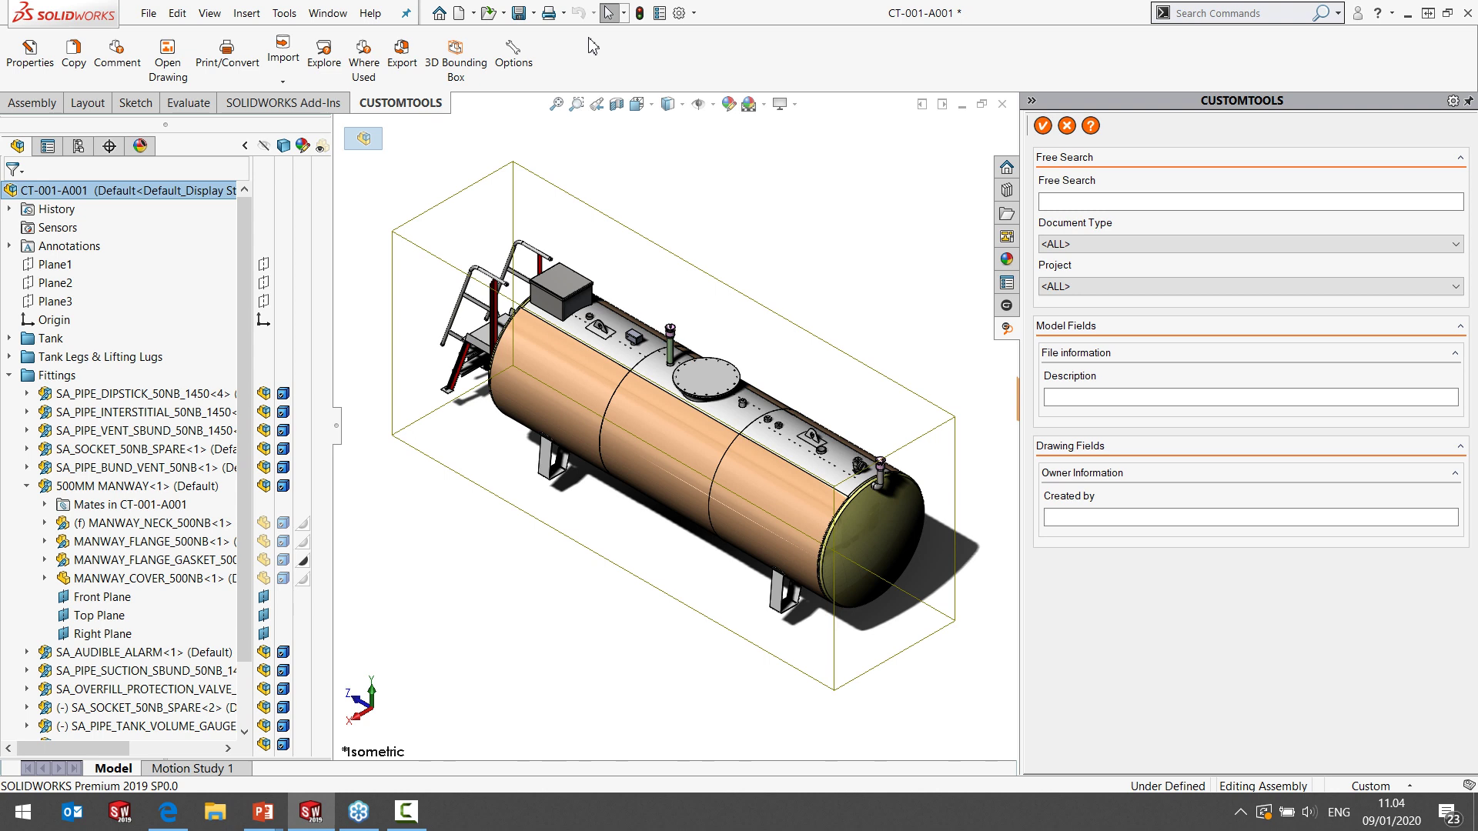
Check in the SOLIDWORKS add-ins list that CUSTOMTOOLS 2019 is enabled, and close the list without changes.
{"action": "left_click", "coordinate": [695, 14]}
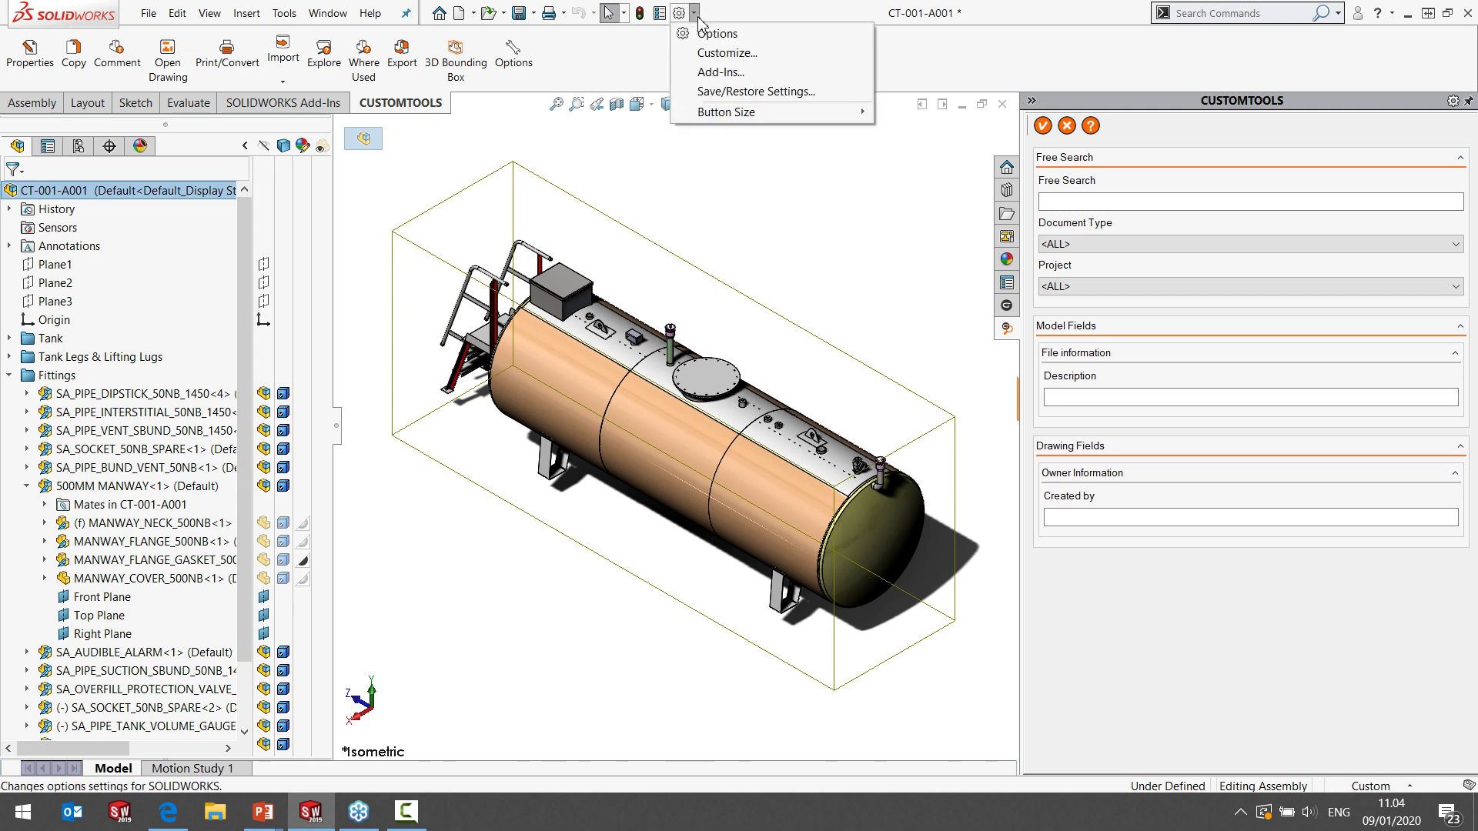
{"action": "left_click", "coordinate": [710, 72]}
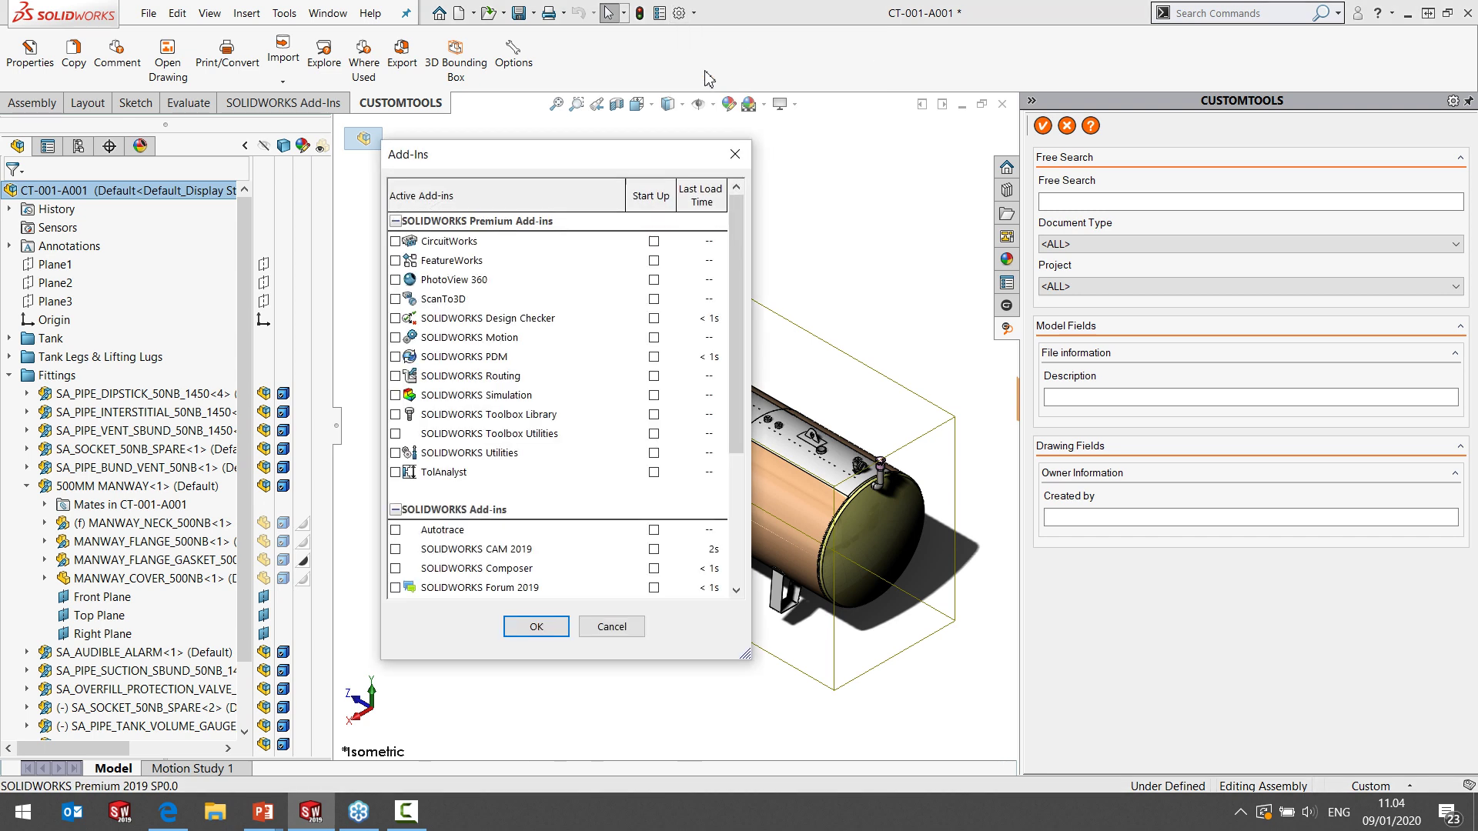
{"action": "left_click_drag", "start_coordinate": [735, 309], "coordinate": [736, 482]}
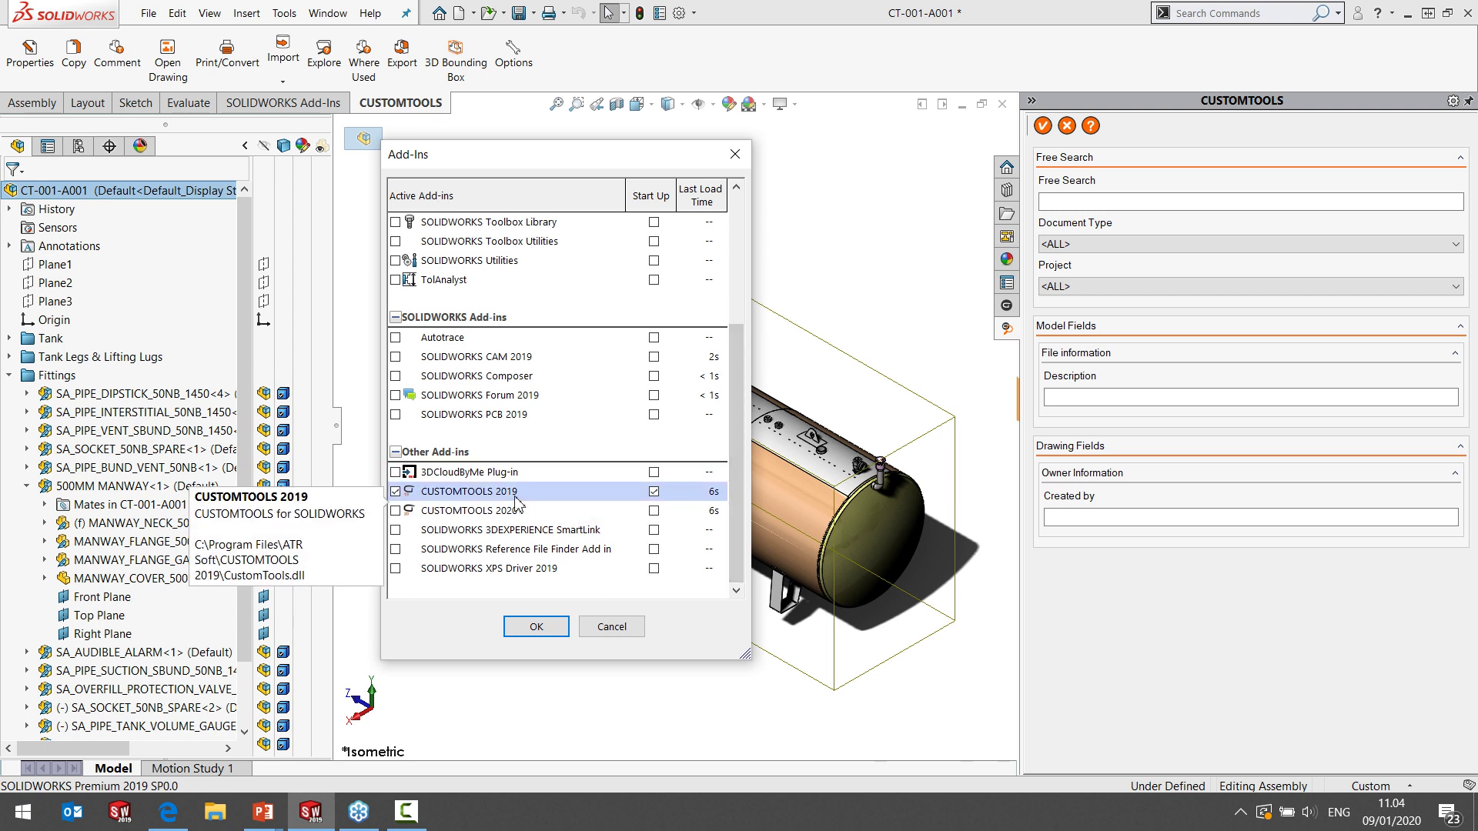
{"action": "left_click", "coordinate": [735, 157]}
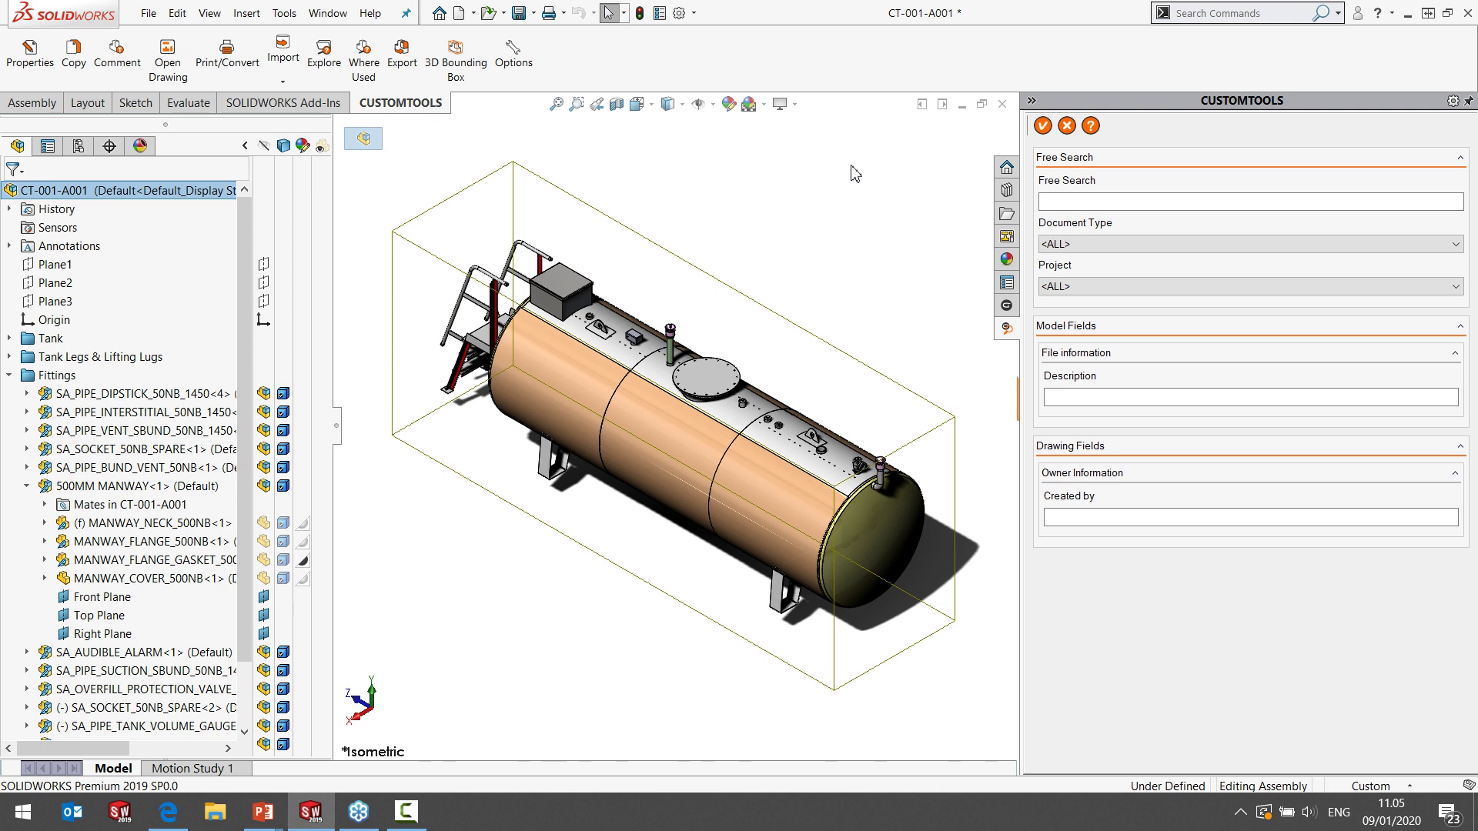
Review the Odoo login settings in the CUSTOMTOOLS user options and test the connection to the Odoo database.
{"action": "left_click", "coordinate": [530, 69]}
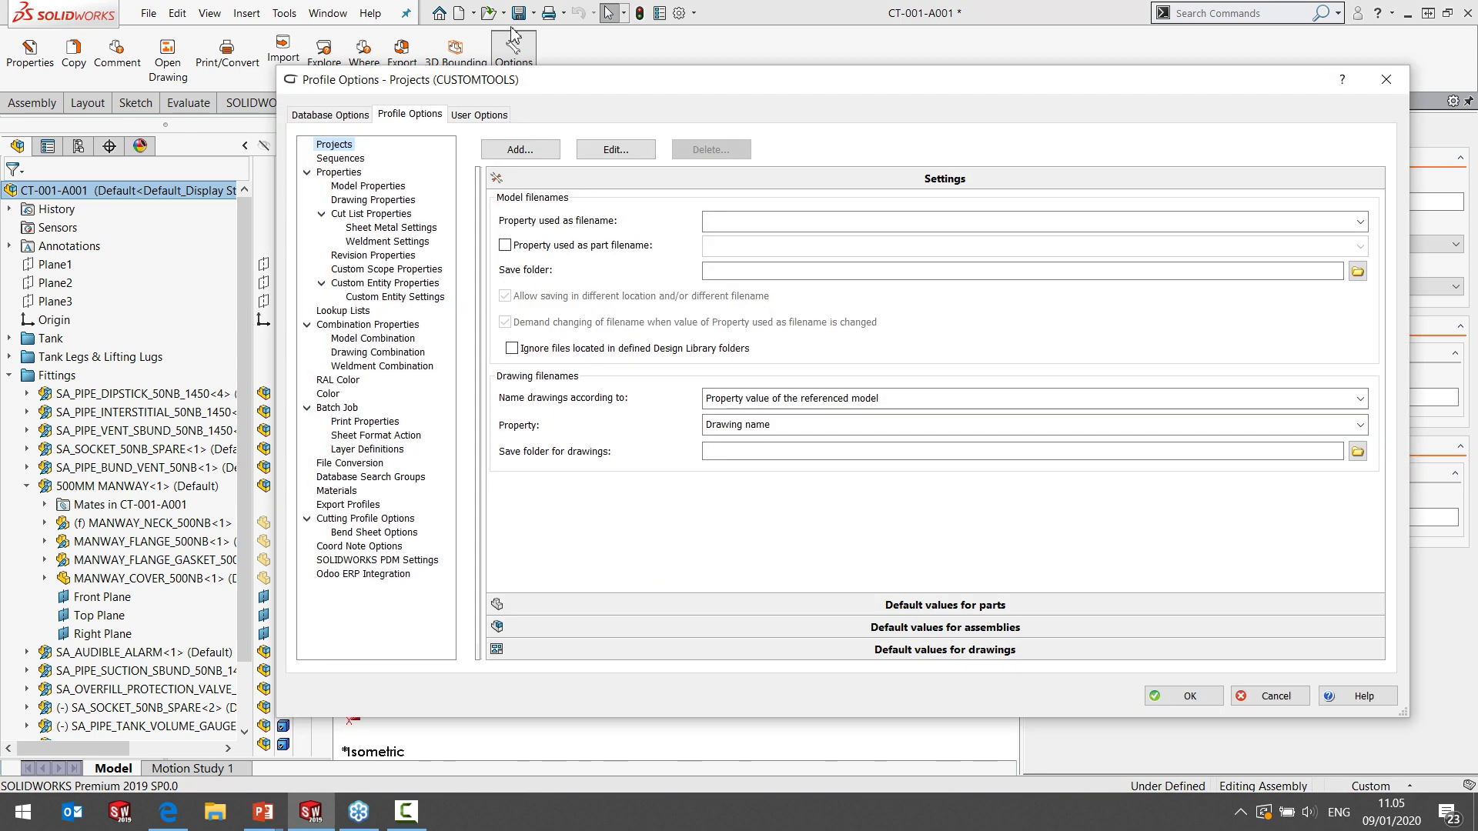
{"action": "left_click", "coordinate": [495, 117]}
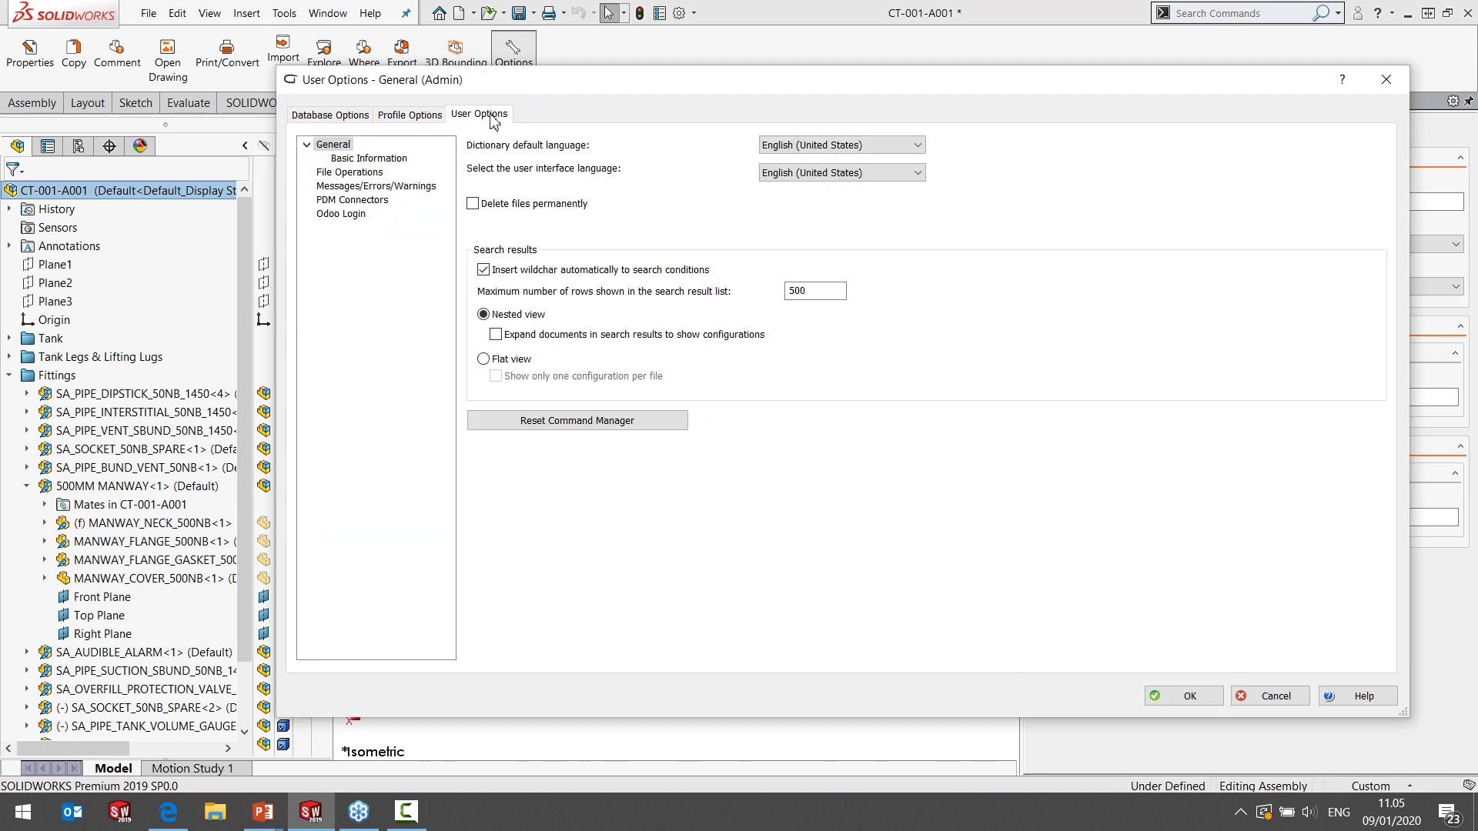
{"action": "left_click", "coordinate": [360, 214]}
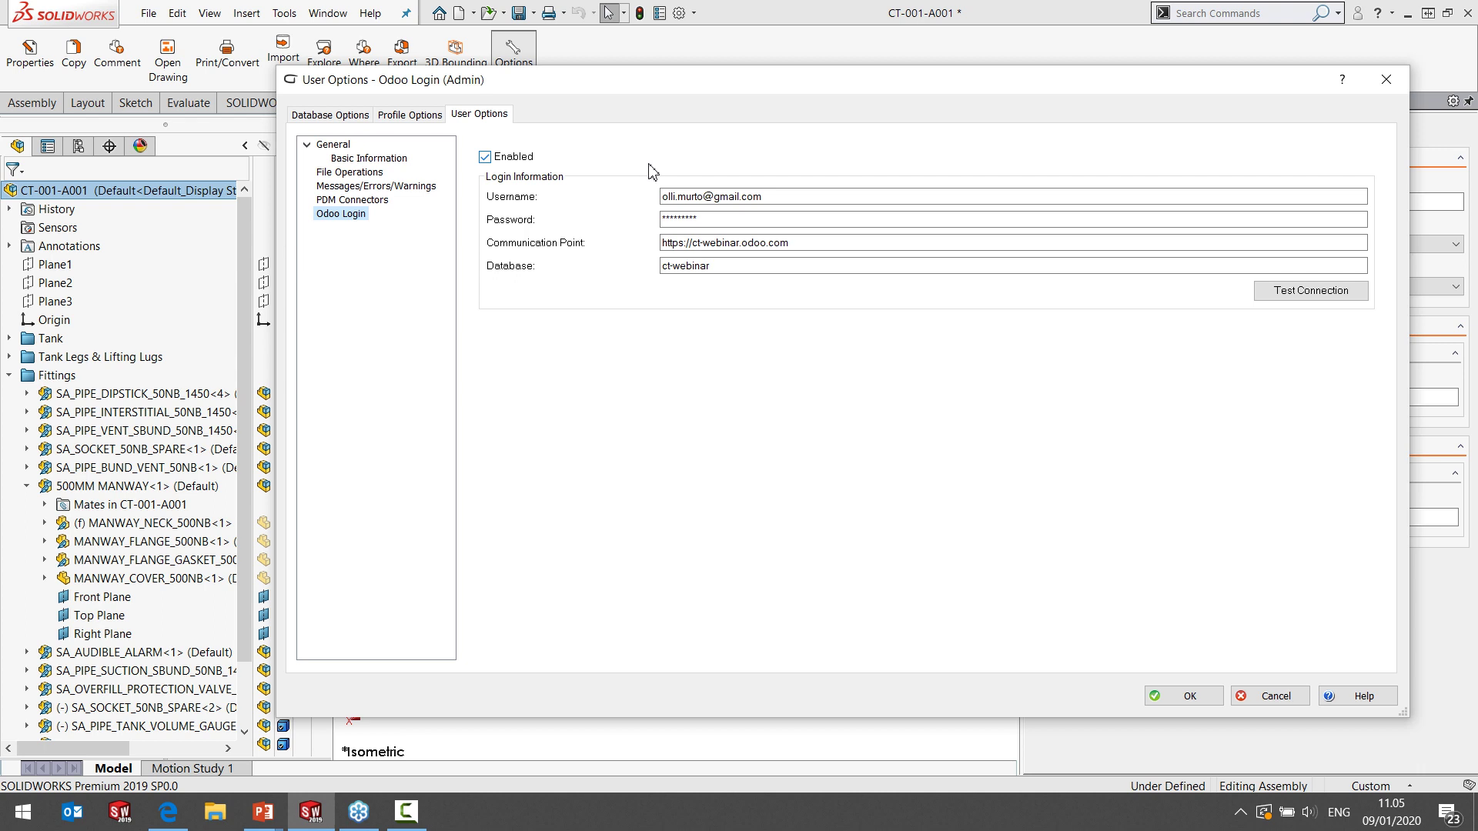
{"action": "left_click", "coordinate": [731, 243]}
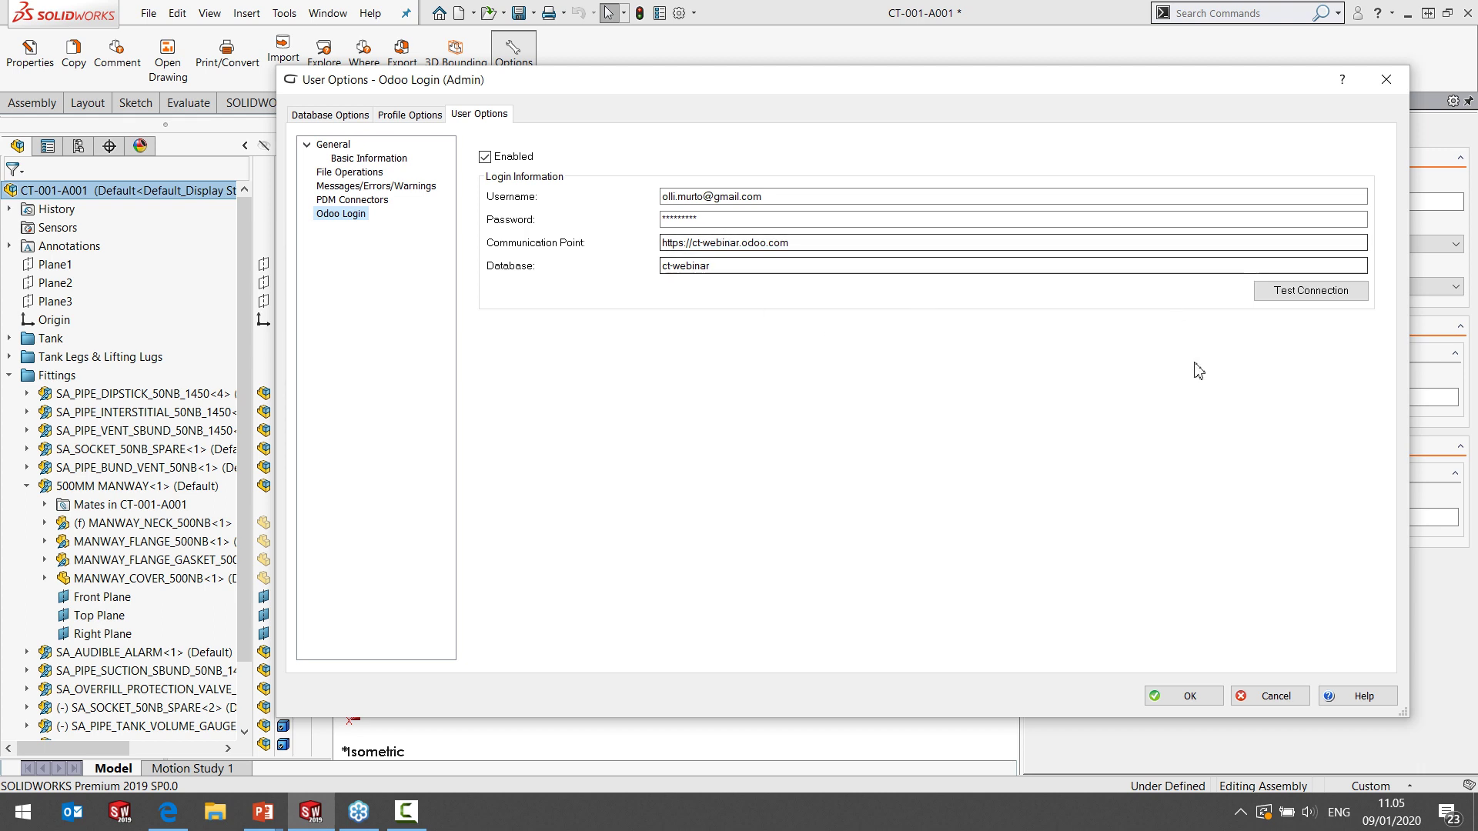
{"action": "left_click", "coordinate": [1300, 297]}
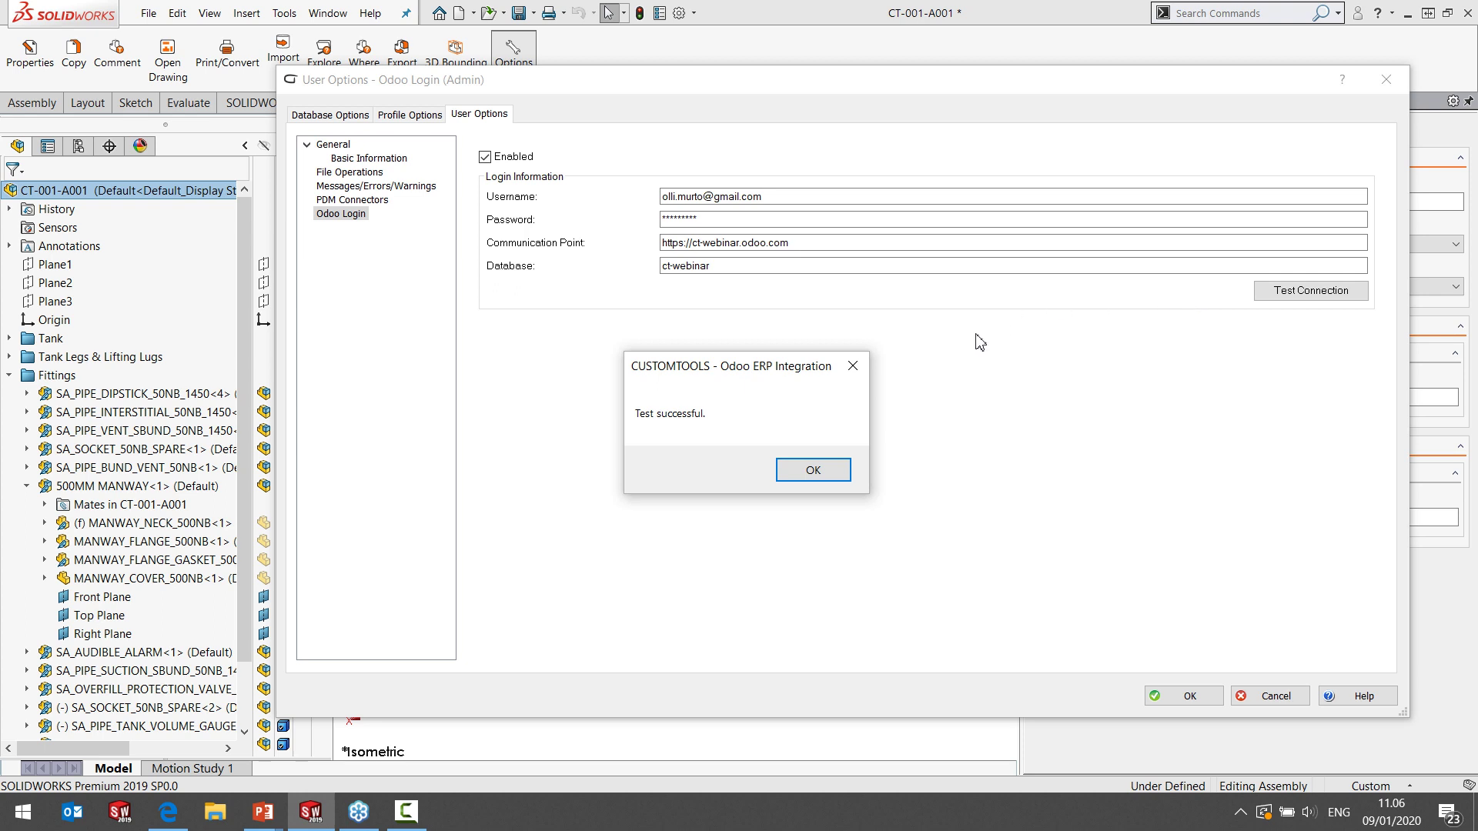
{"action": "left_click", "coordinate": [832, 472]}
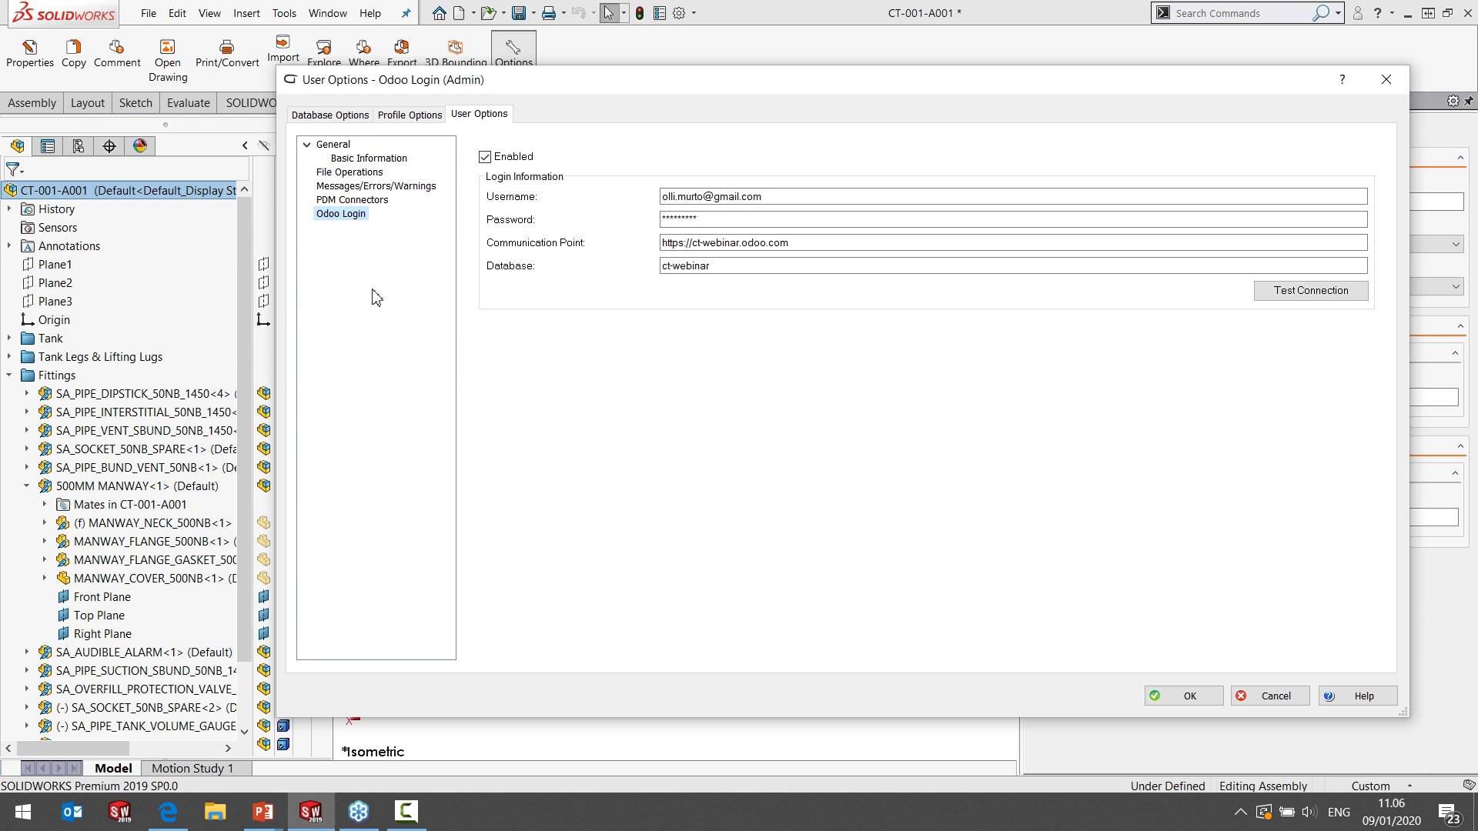
Examine the model properties in the CUSTOMTOOLS profile options, locating the revision and Description1 attributes.
{"action": "left_click", "coordinate": [393, 116]}
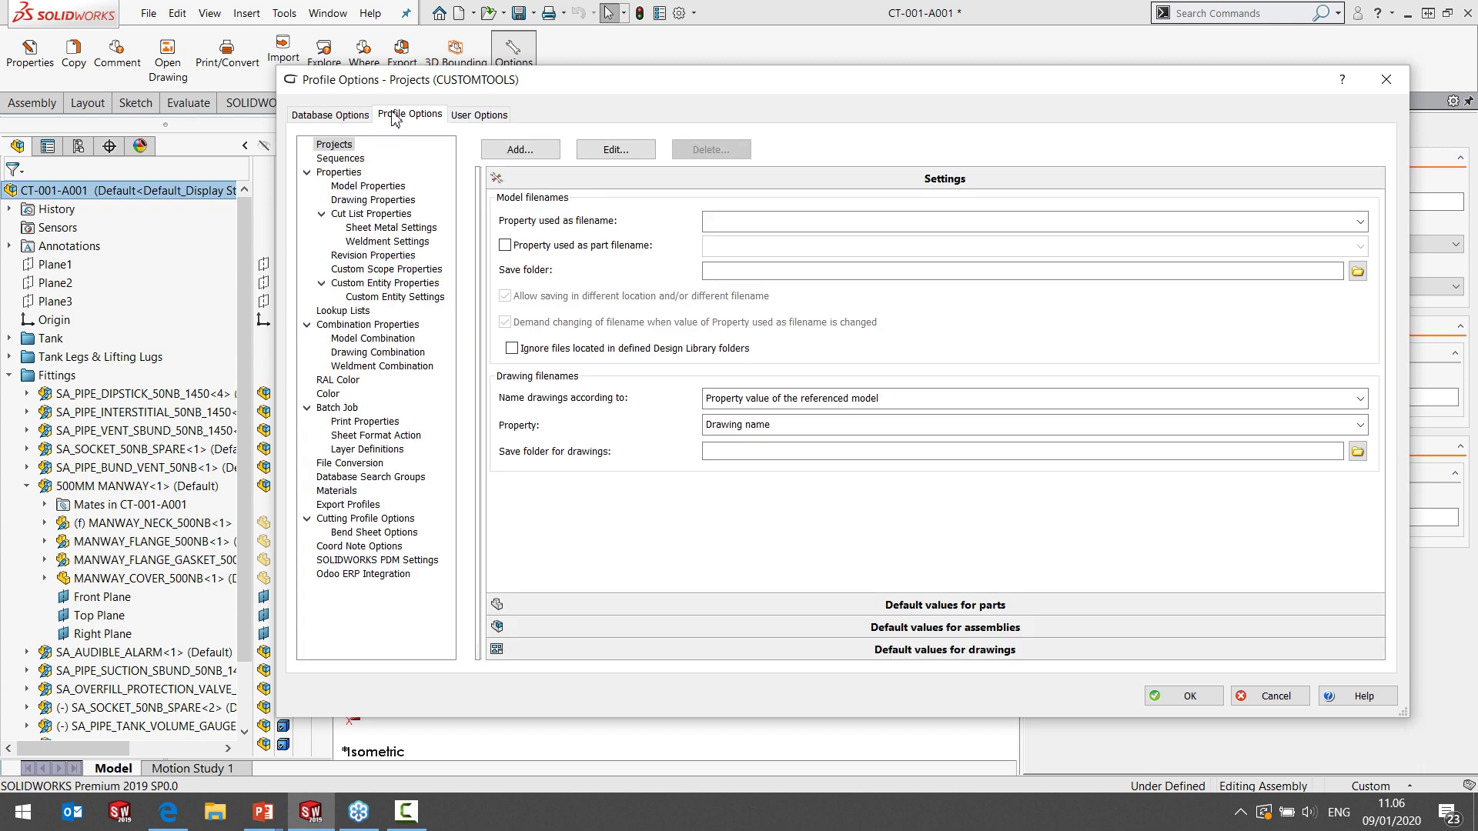
{"action": "left_click", "coordinate": [368, 186]}
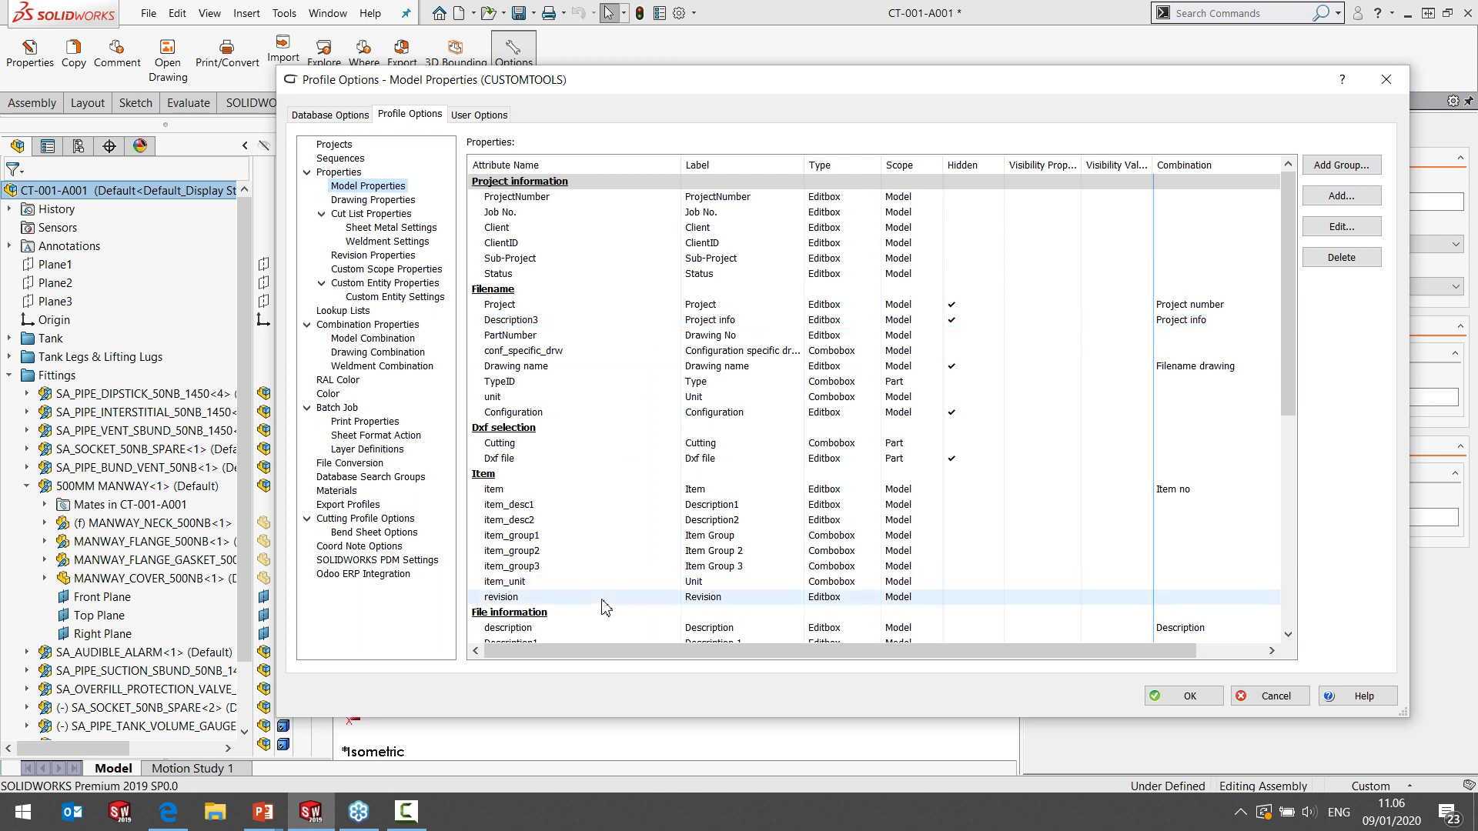
{"action": "scroll", "coordinate": [605, 608], "scroll_direction": "down", "scroll_amount": 1}
{"action": "left_click", "coordinate": [573, 553]}
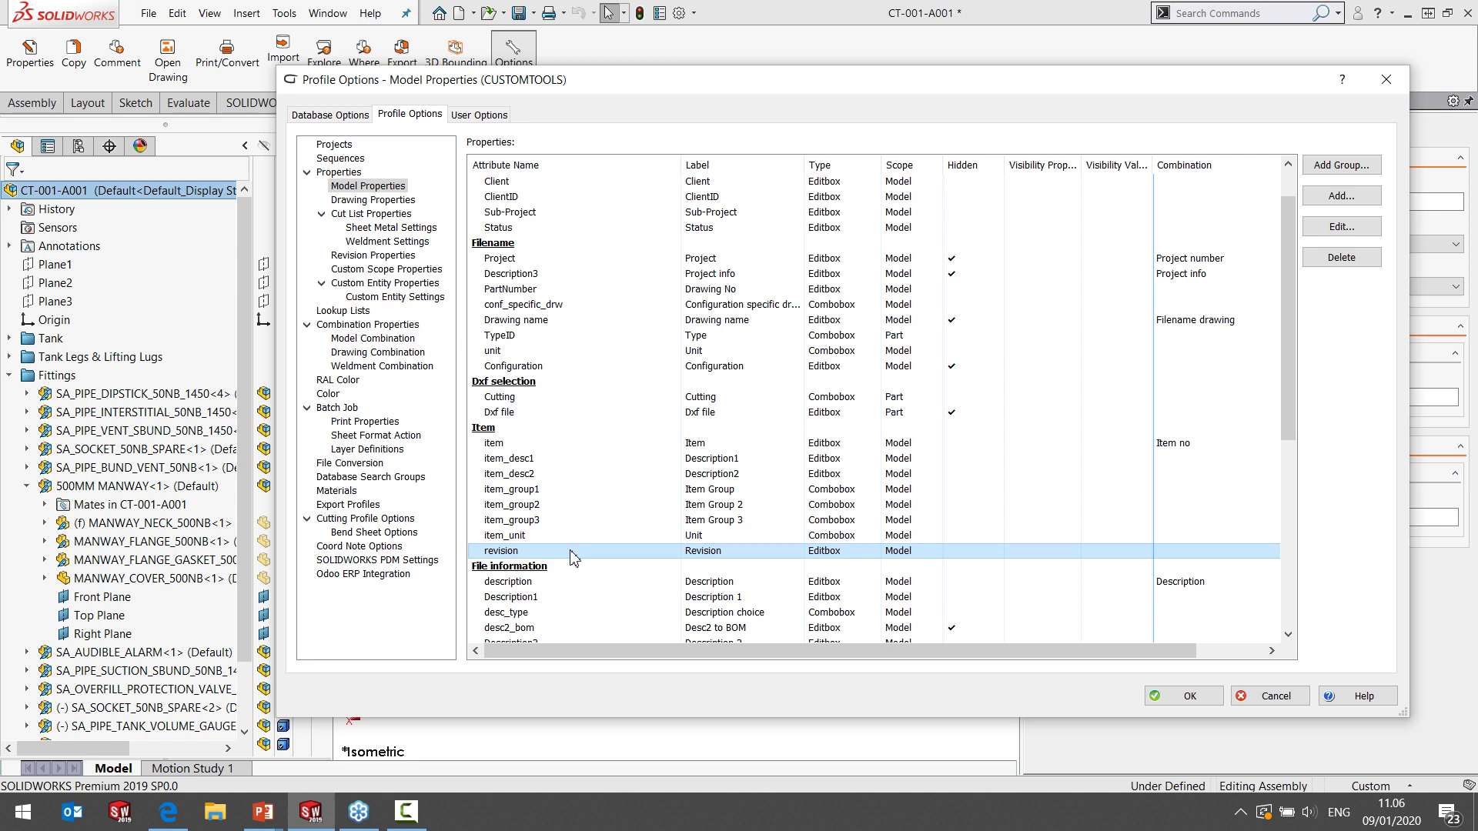
{"action": "left_click", "coordinate": [561, 597]}
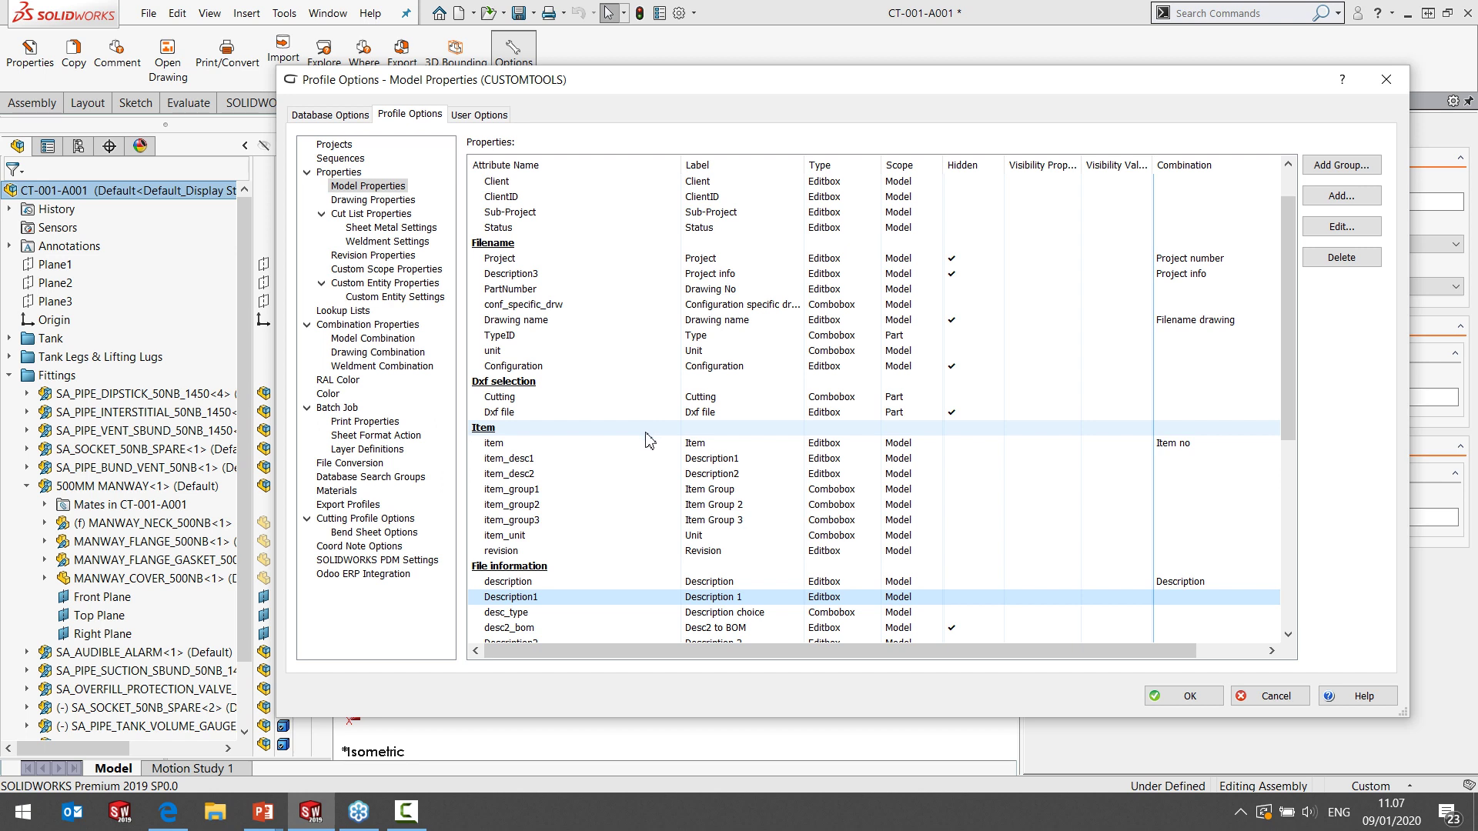
Examine the profile fields of the Odoo Export profile and view the Description1 field's settings without changing them.
{"action": "left_click", "coordinate": [367, 506]}
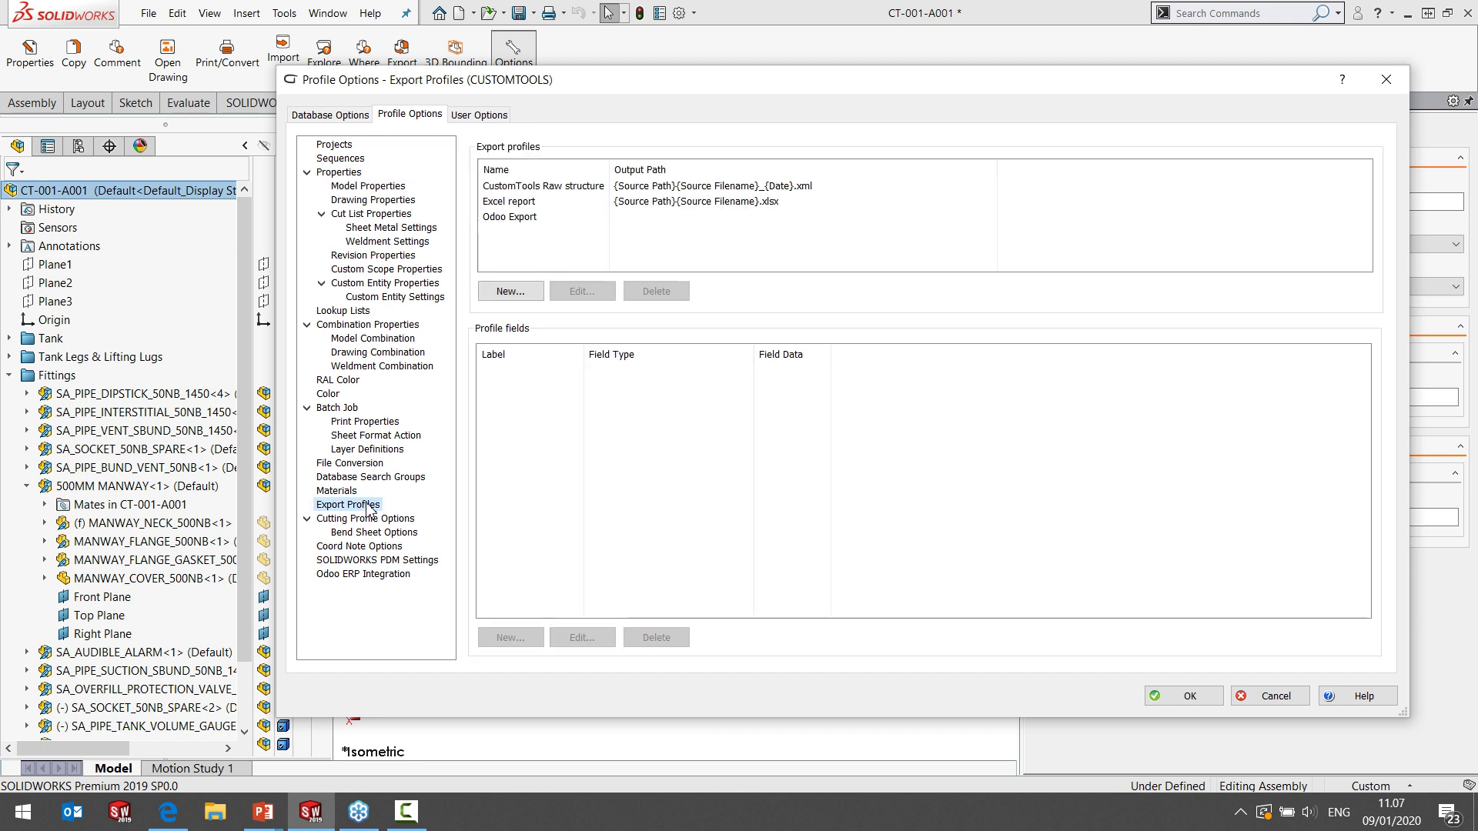
{"action": "left_click", "coordinate": [551, 223]}
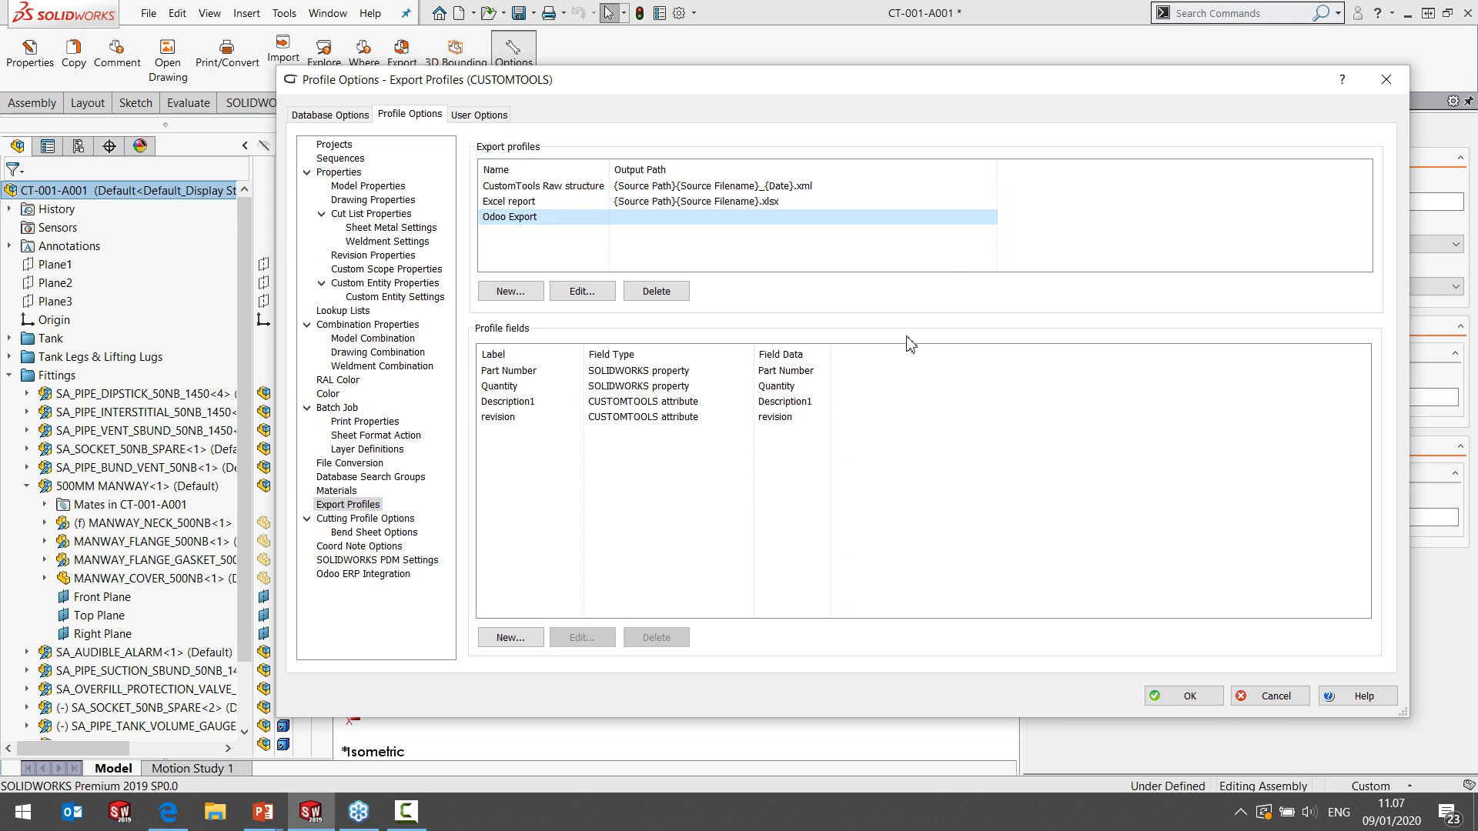
{"action": "left_click", "coordinate": [642, 388]}
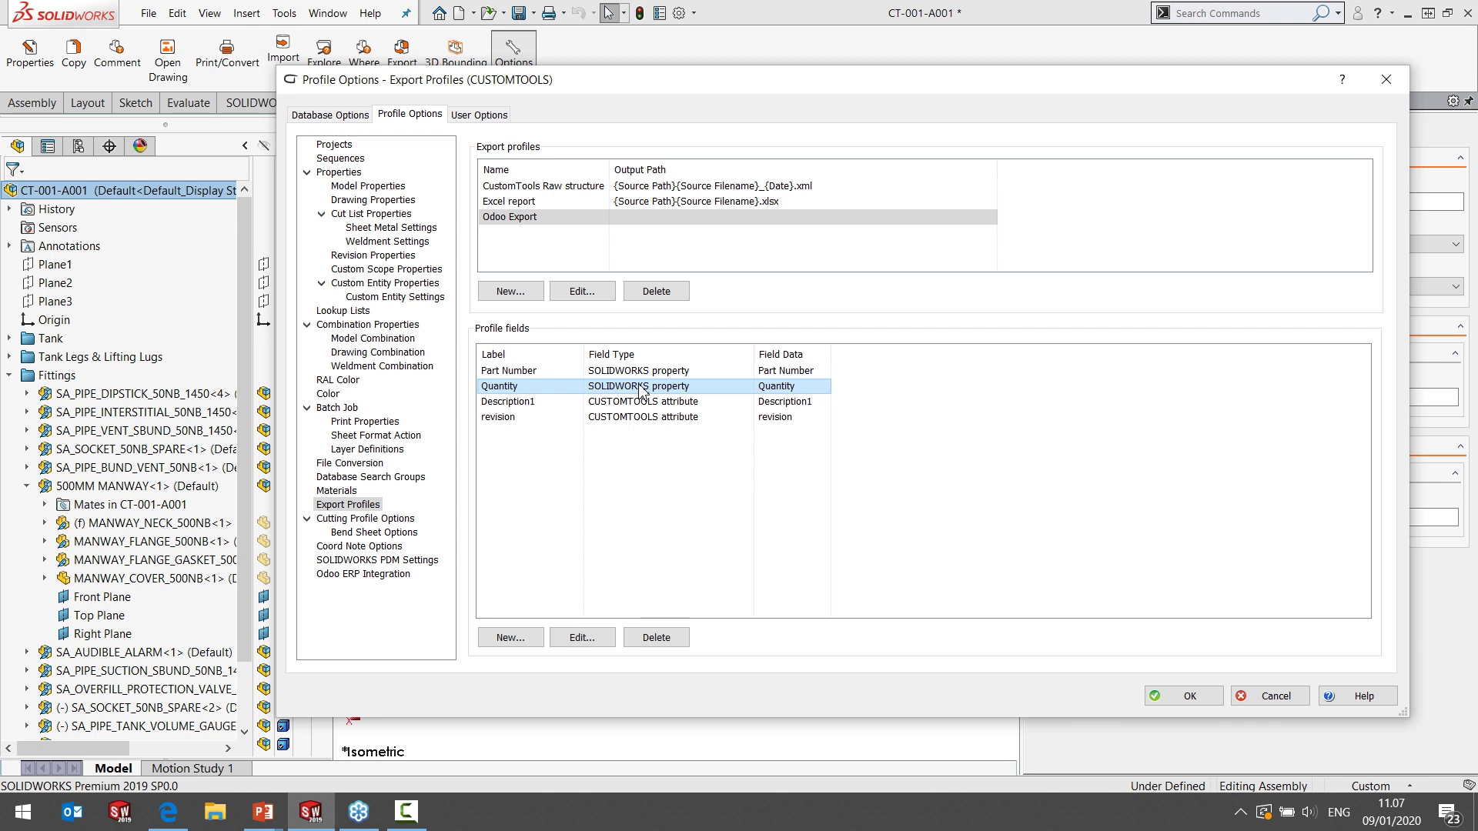
{"action": "left_click", "coordinate": [635, 418]}
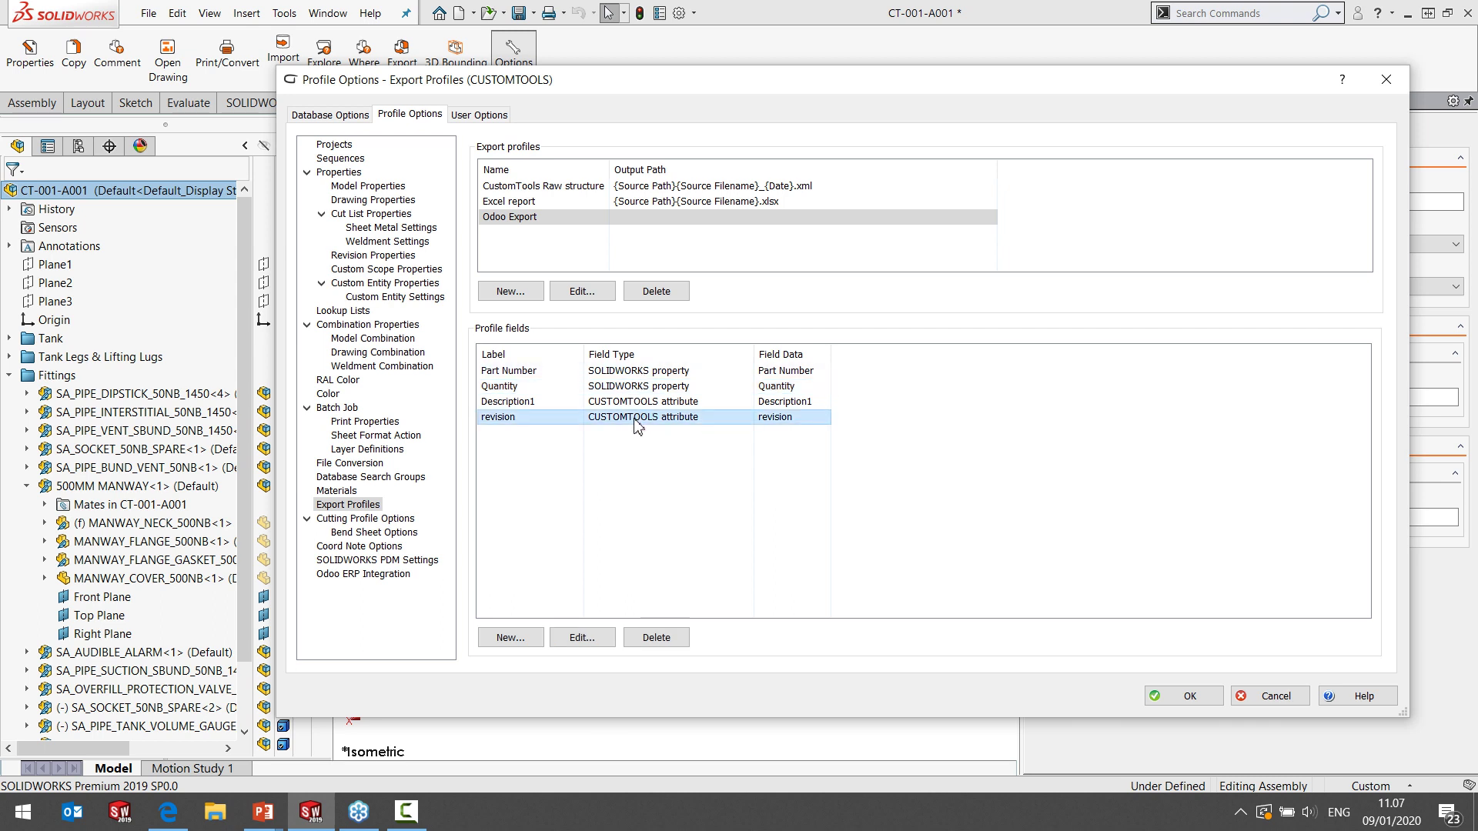
{"action": "left_click_drag", "start_coordinate": [636, 423], "coordinate": [697, 420]}
{"action": "left_click", "coordinate": [697, 410]}
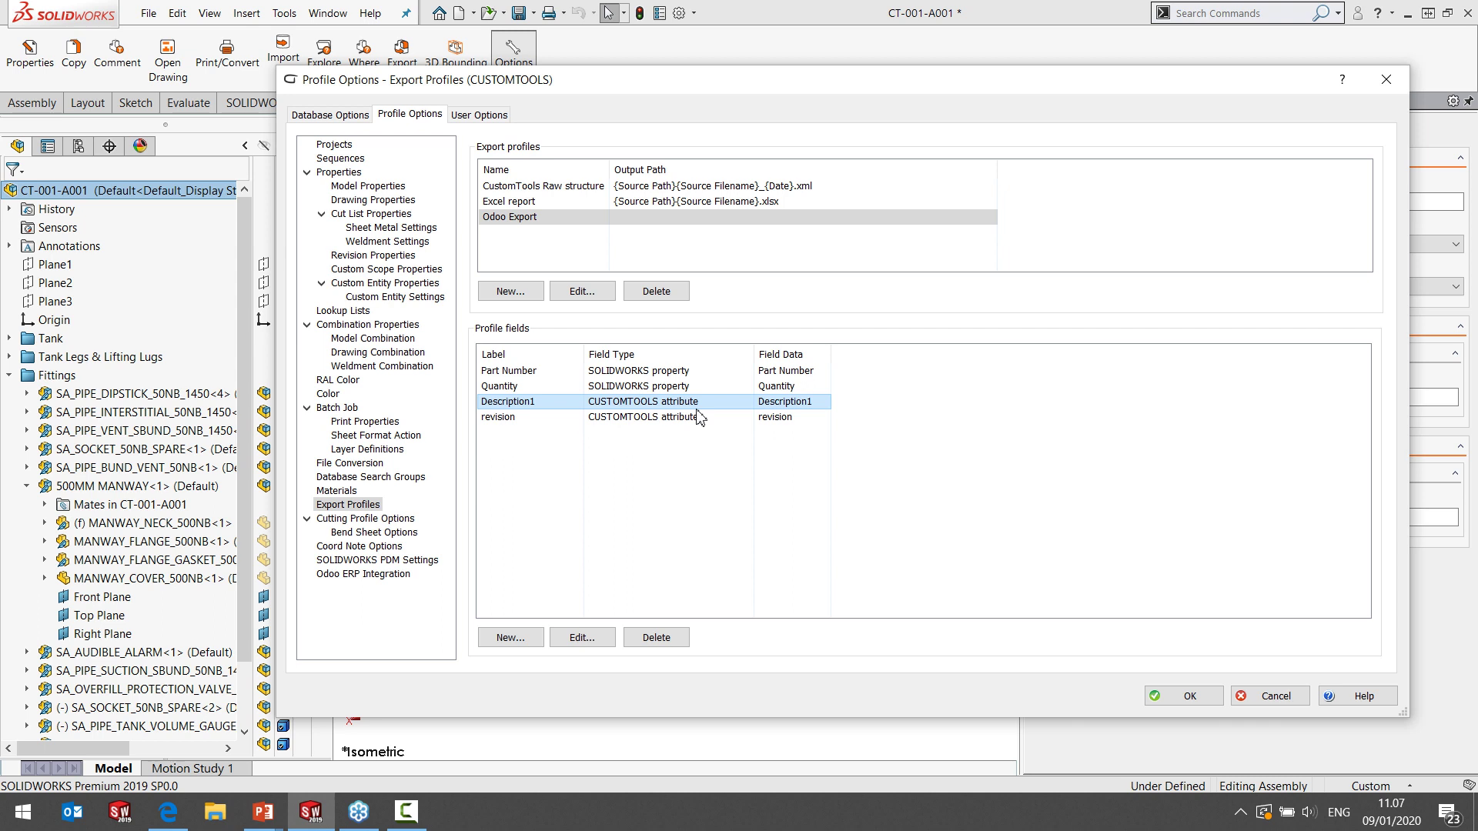
{"action": "left_click", "coordinate": [604, 643]}
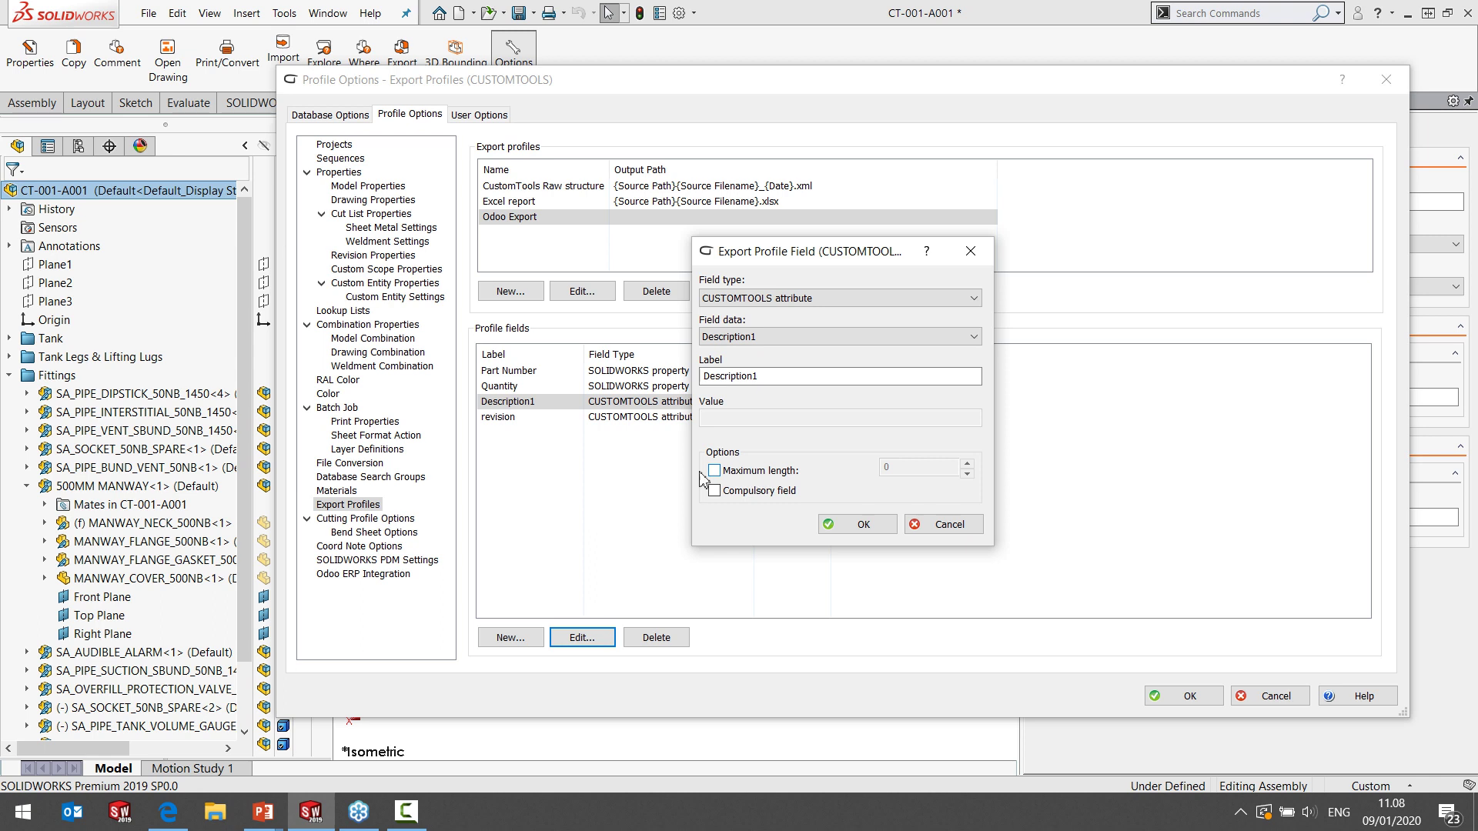
{"action": "left_click", "coordinate": [950, 527]}
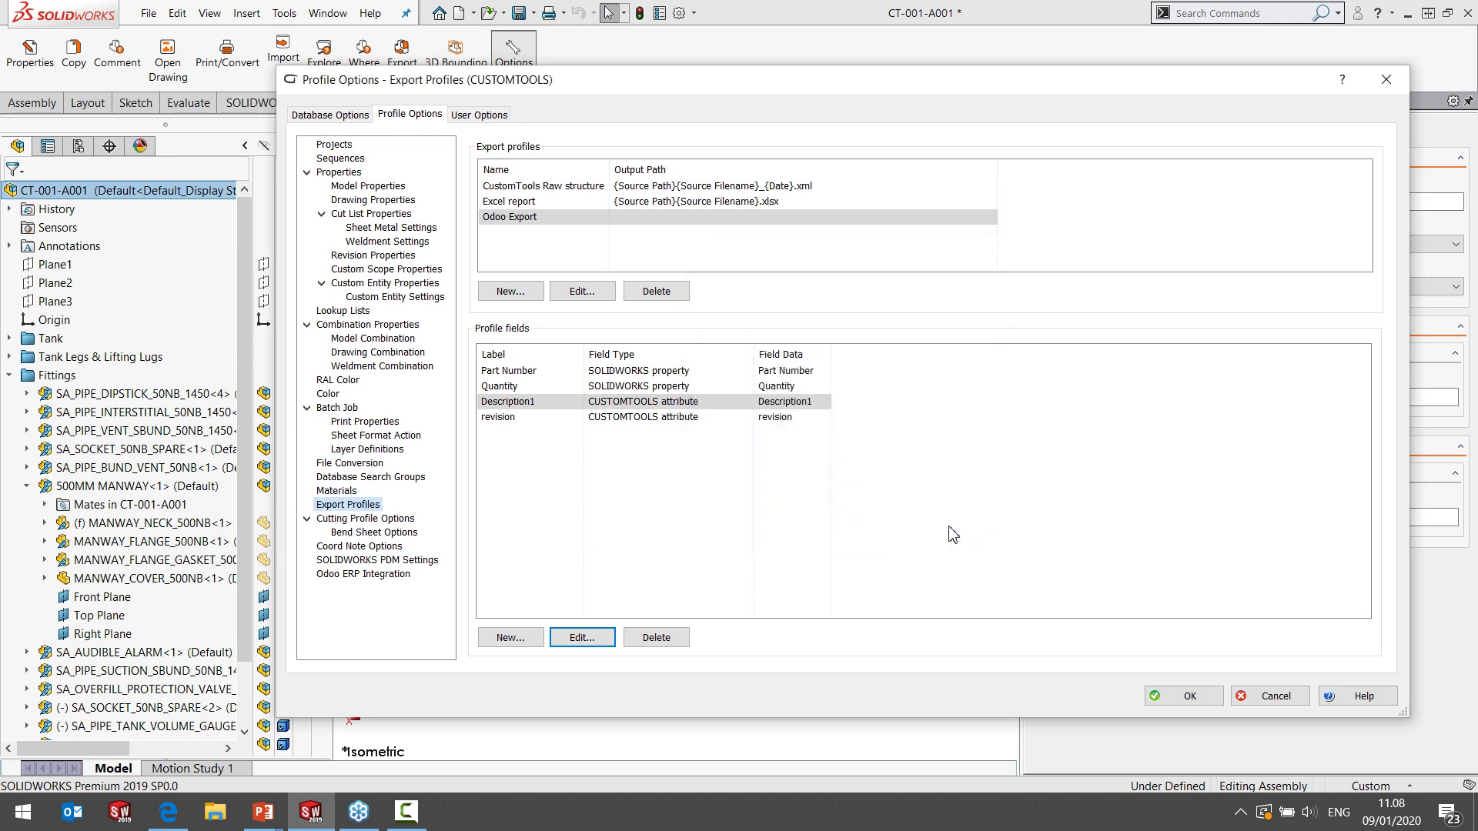
Review the Odoo ERP Integration field mapping and the Update existing products and Update only if revised options, discarding any changes.
{"action": "left_click", "coordinate": [374, 576]}
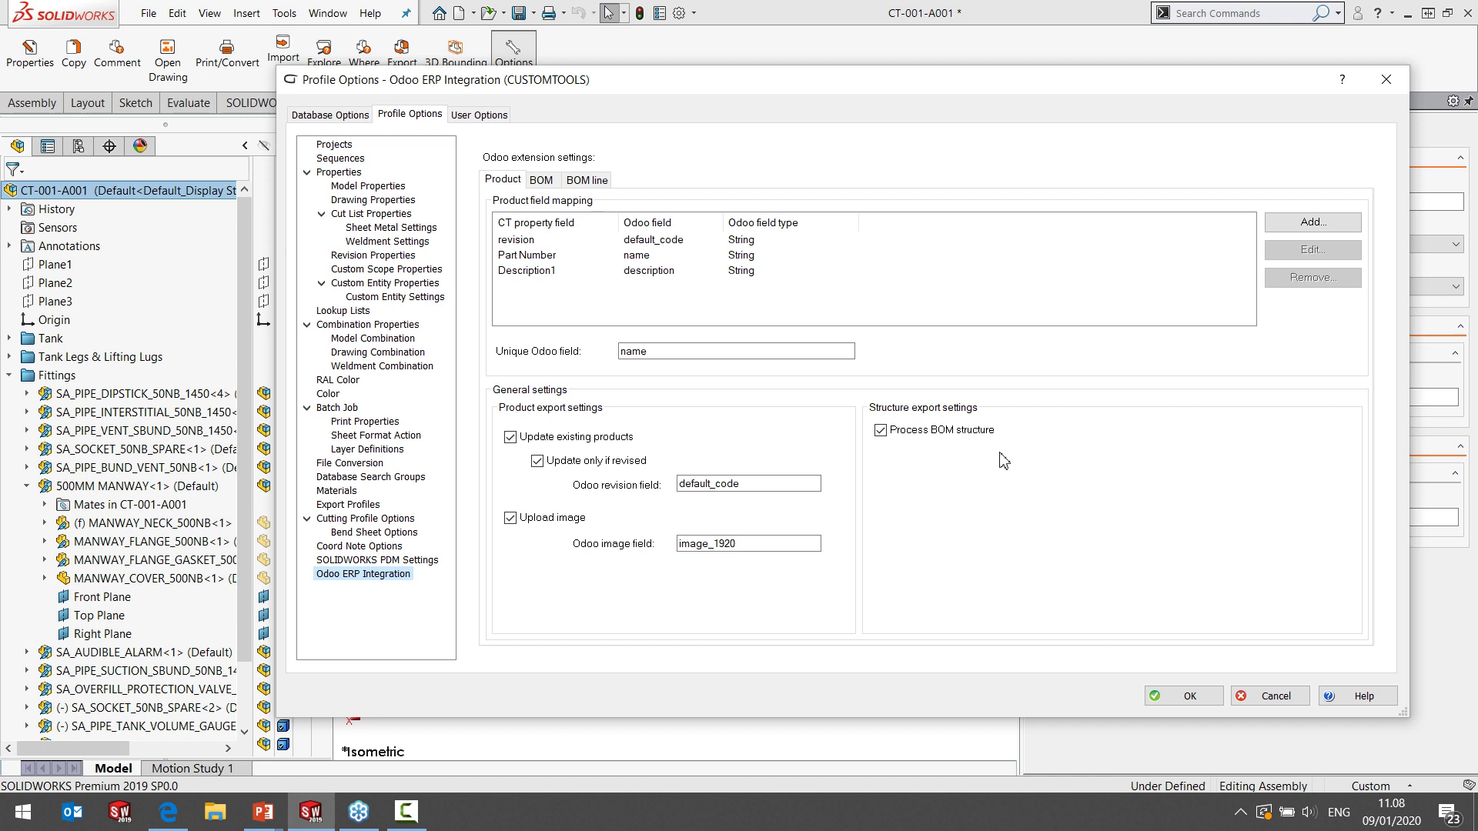
{"action": "left_click", "coordinate": [513, 440]}
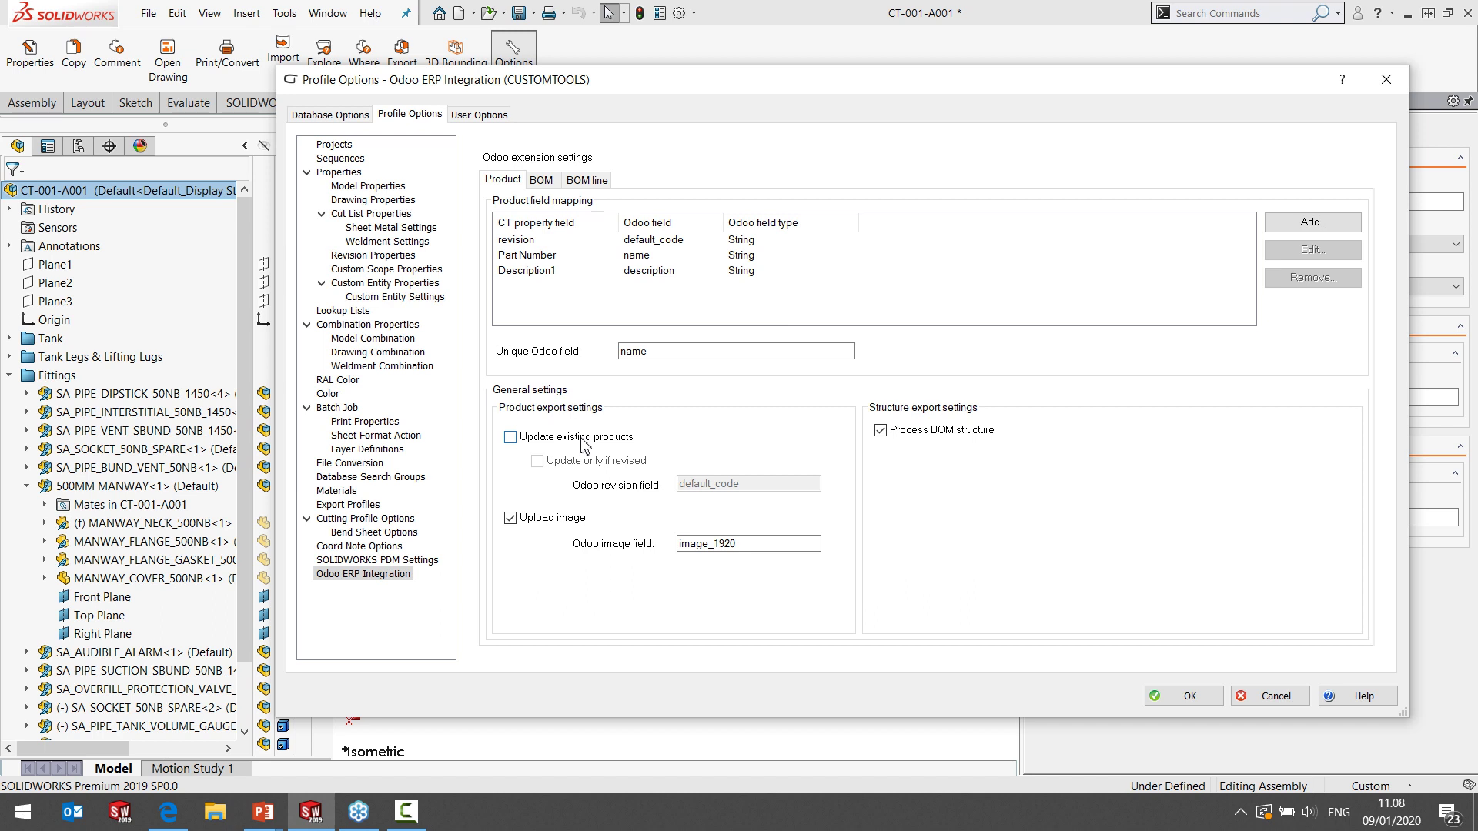
{"action": "left_click", "coordinate": [510, 438]}
{"action": "left_click", "coordinate": [537, 461]}
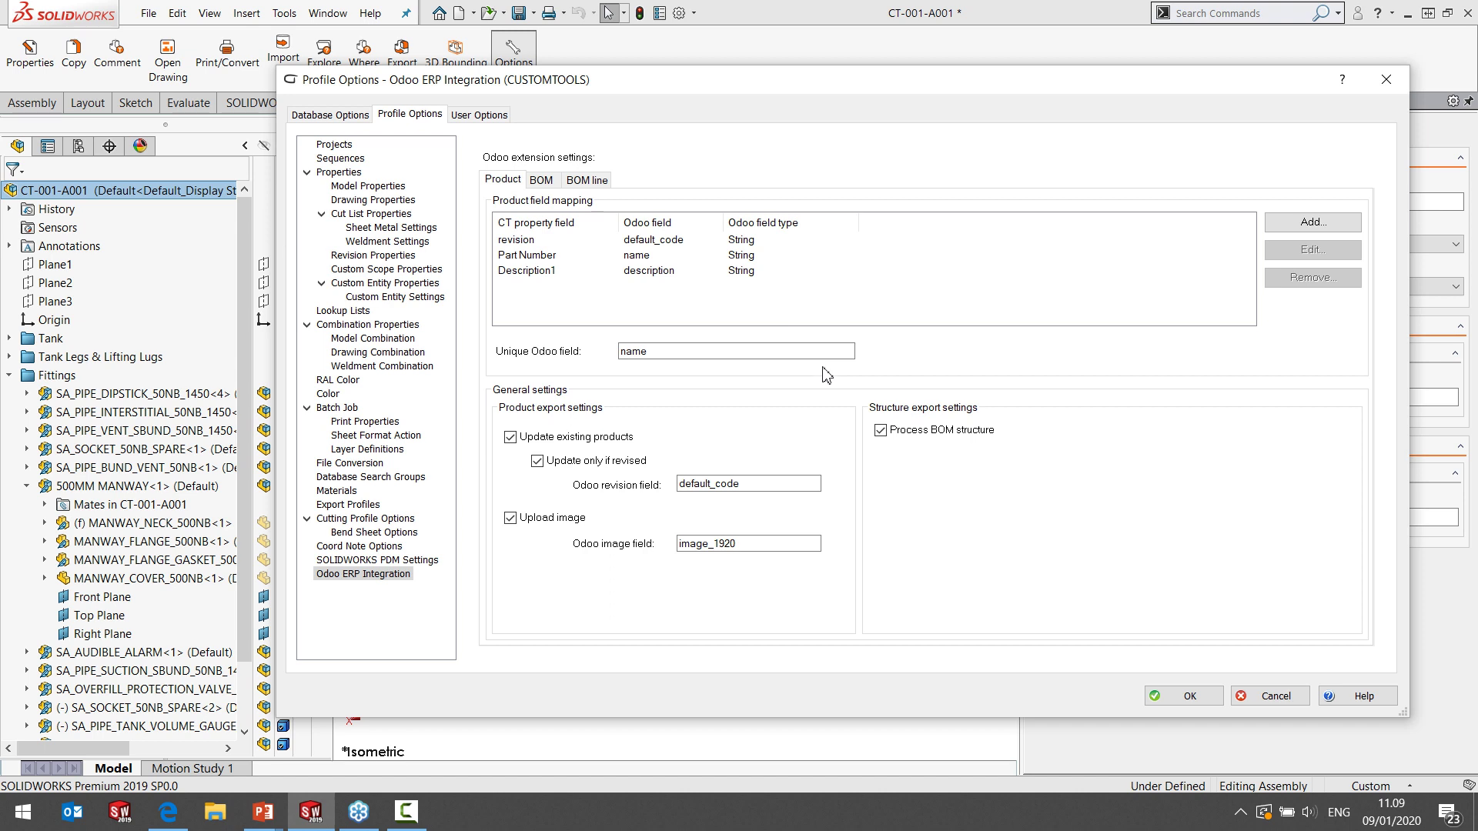
{"action": "left_click", "coordinate": [1282, 702]}
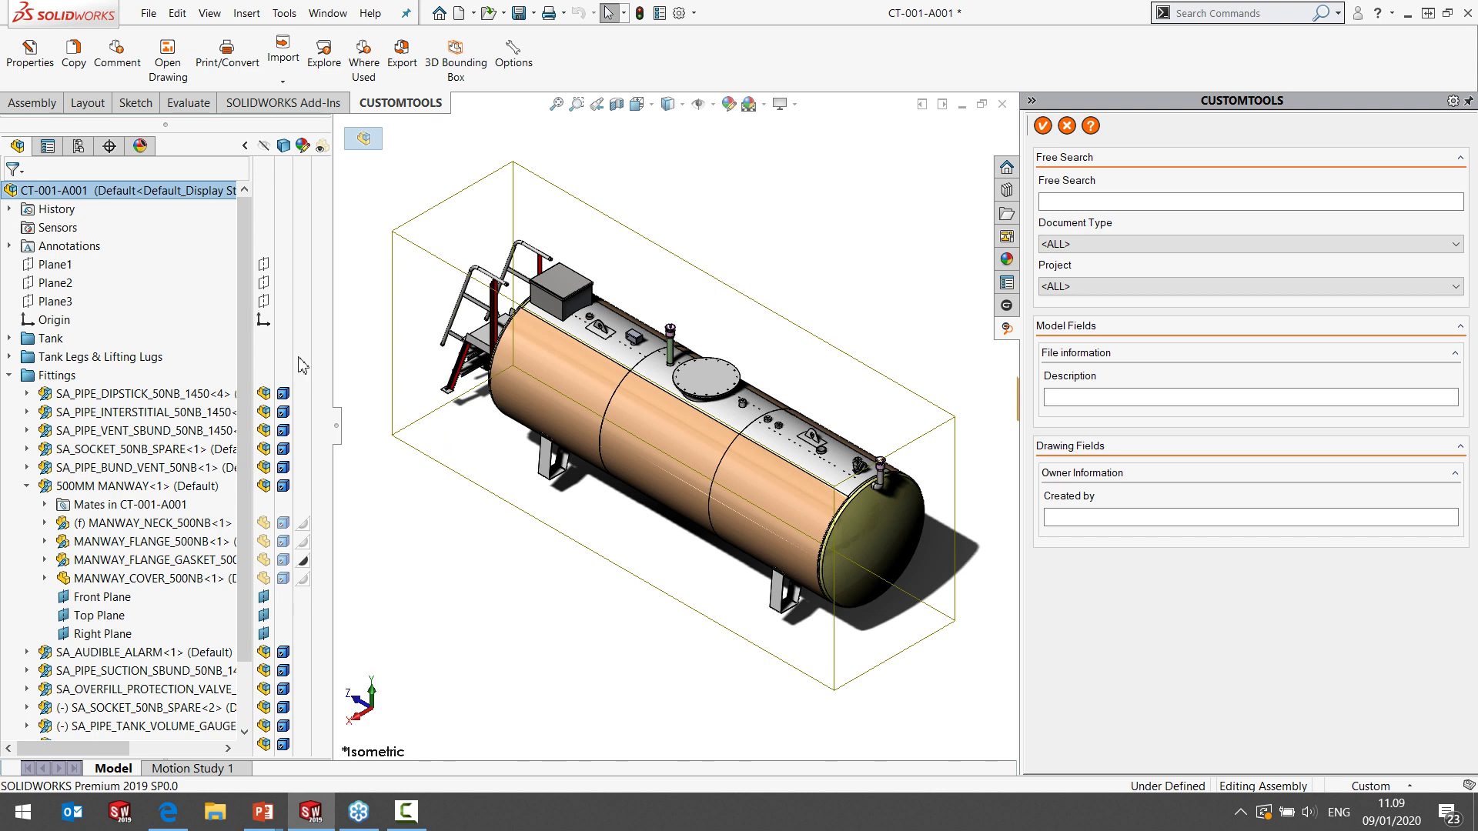
Inspect the Revision and Description 1 values in the CUSTOMTOOLS properties of the SA_PIPE_DIPSTICK_50NB_1450 component, and close without saving.
{"action": "left_click", "coordinate": [174, 395]}
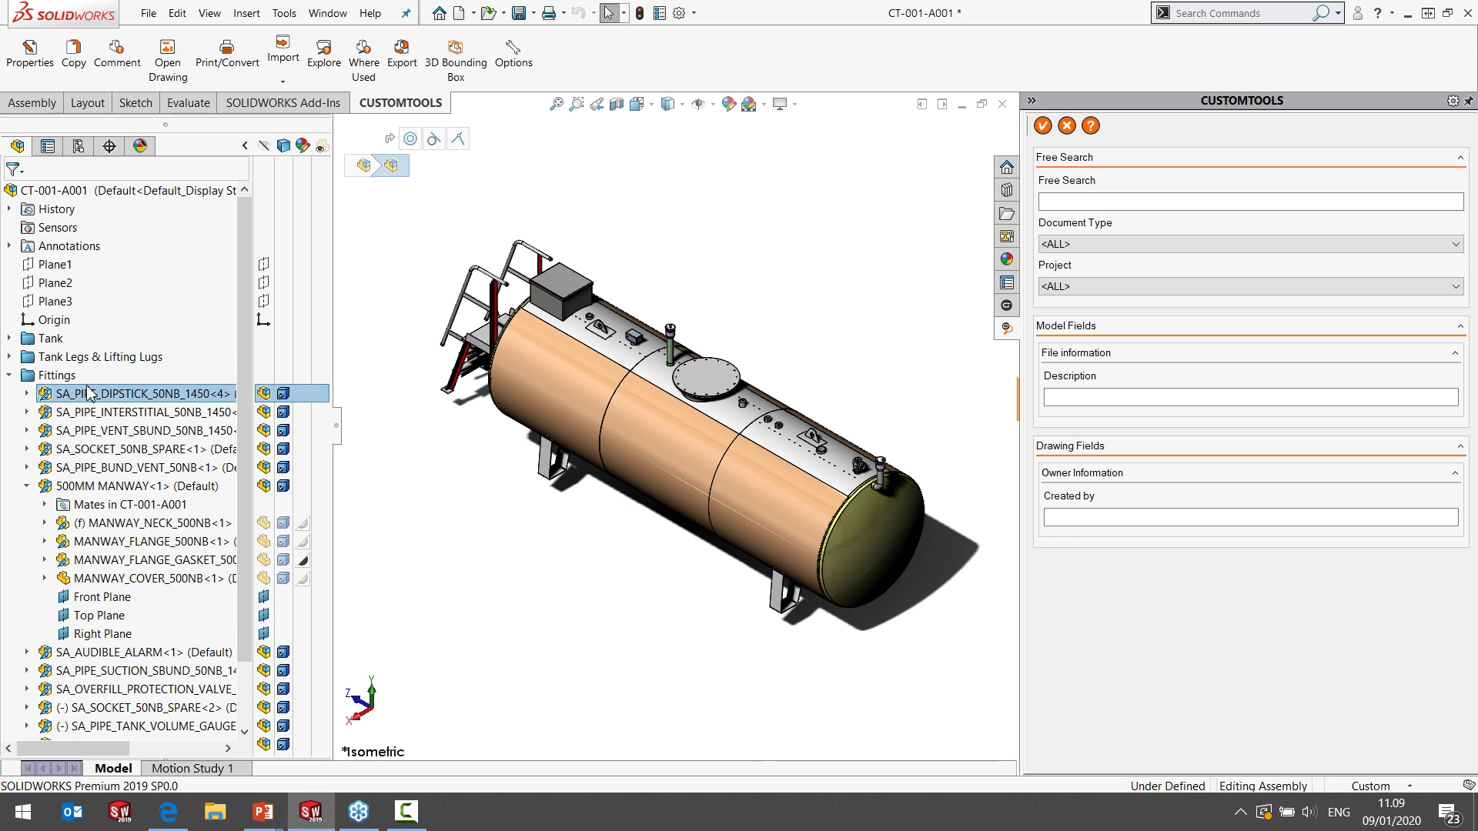
{"action": "left_click", "coordinate": [31, 60]}
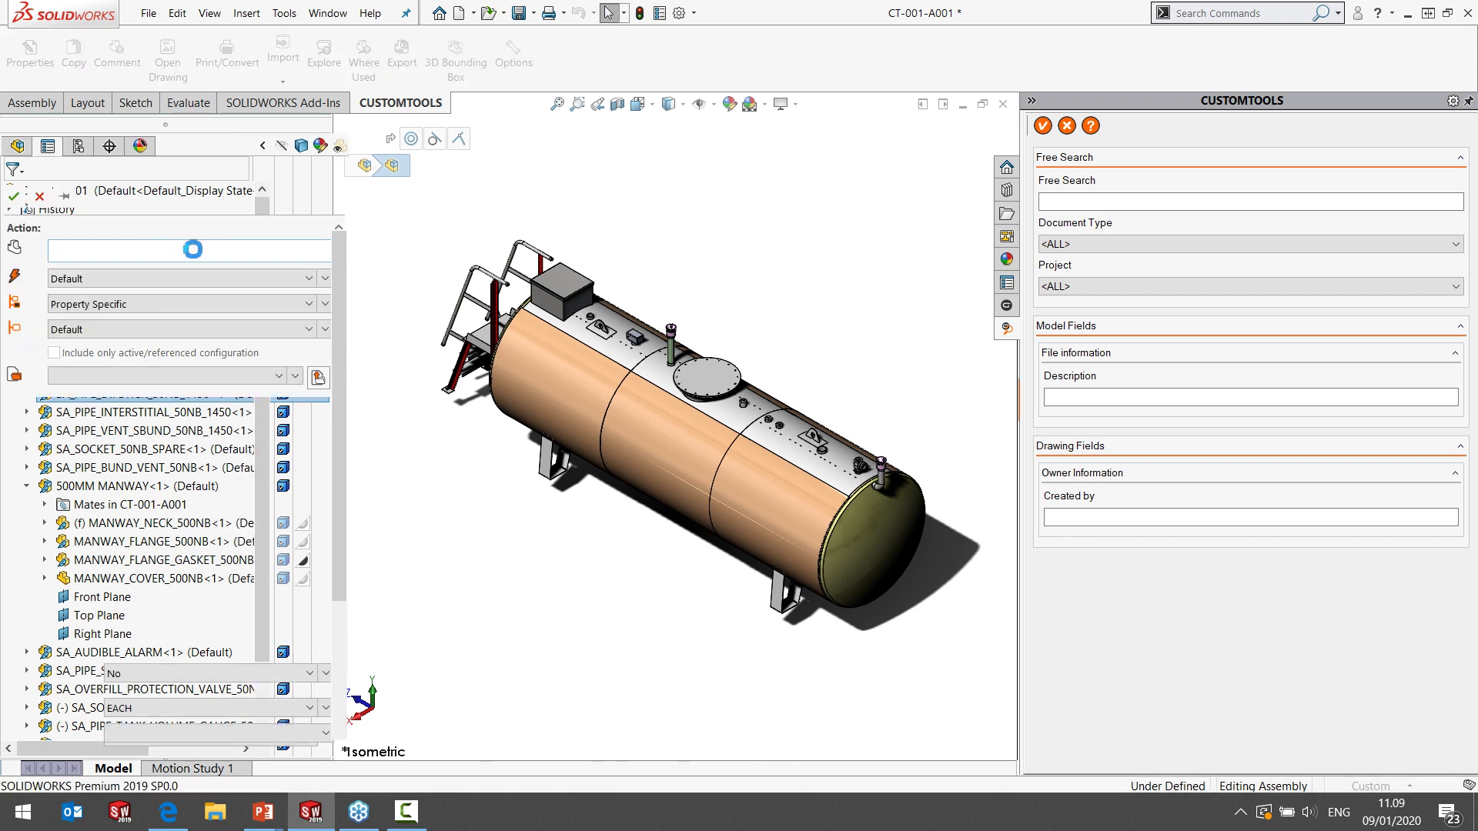
{"action": "left_click_drag", "start_coordinate": [339, 285], "coordinate": [345, 466]}
{"action": "left_click", "coordinate": [323, 539]}
{"action": "left_click_drag", "start_coordinate": [341, 502], "coordinate": [341, 644]}
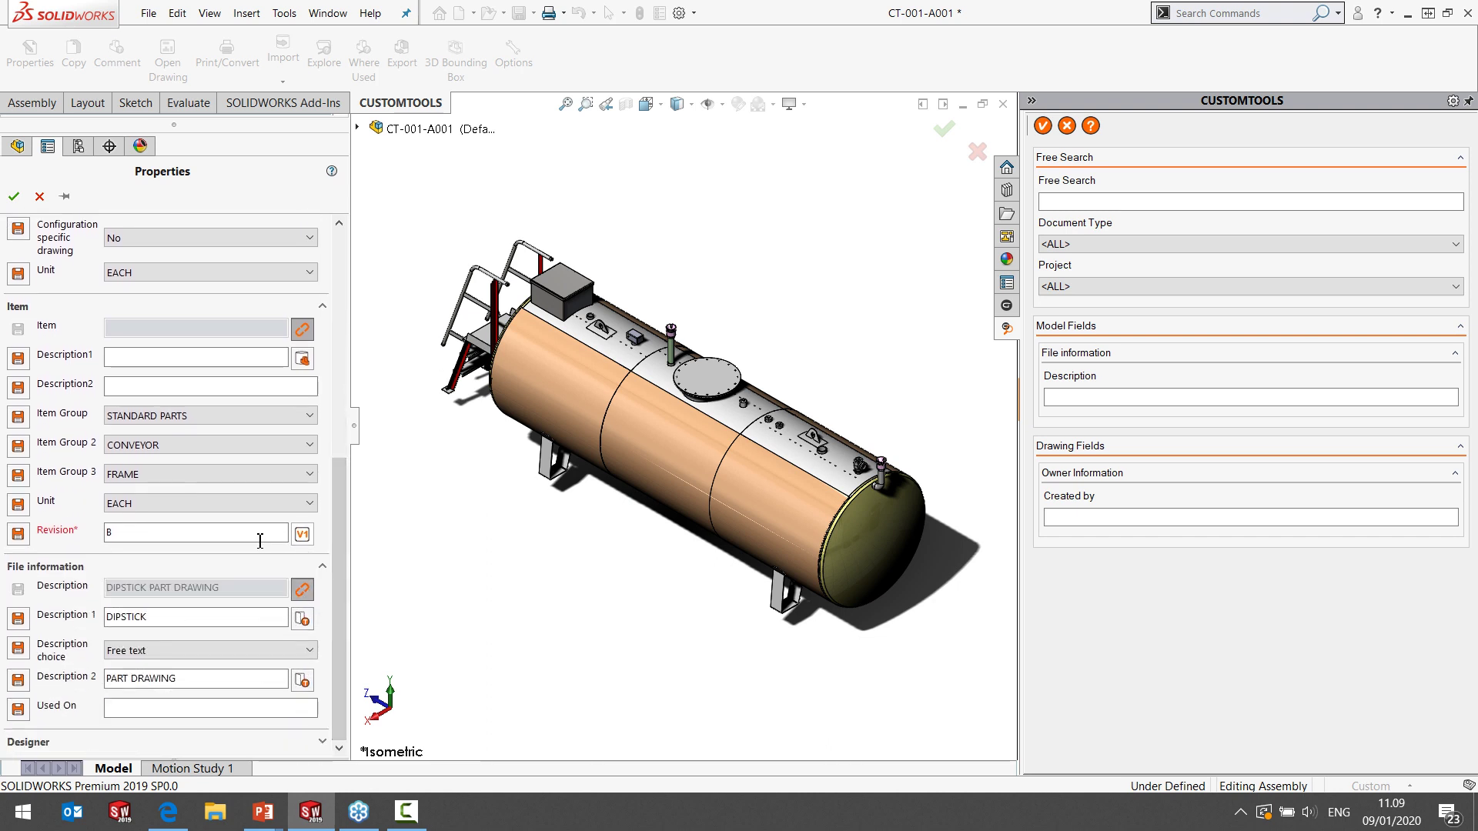
{"action": "left_click", "coordinate": [113, 538]}
{"action": "double_click", "coordinate": [113, 539]}
{"action": "double_click", "coordinate": [141, 620]}
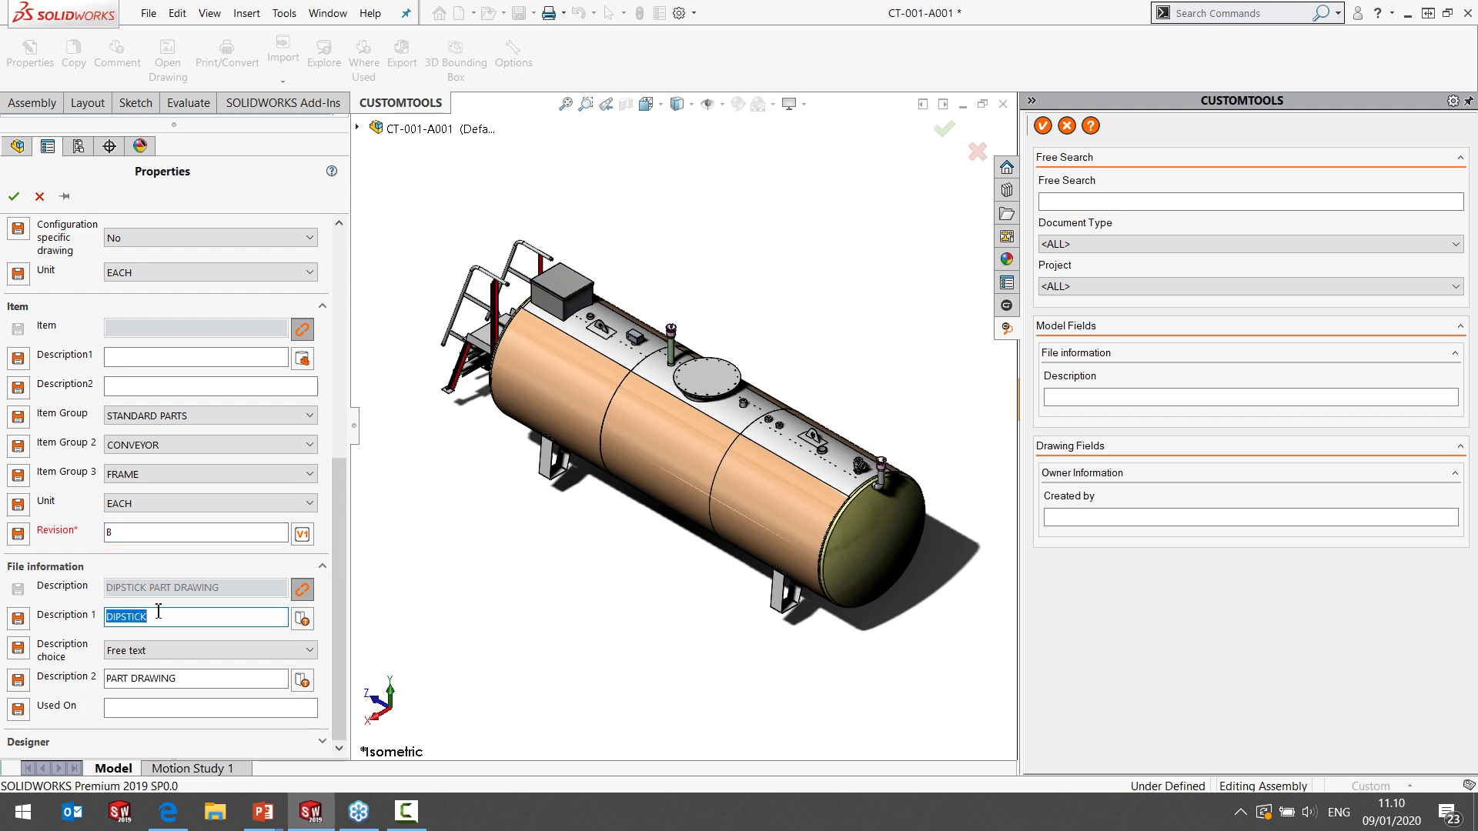
{"action": "mouse_move", "coordinate": [336, 570]}
{"action": "left_mouse_down"}
{"action": "mouse_move", "coordinate": [340, 555]}
{"action": "mouse_move", "coordinate": [339, 626]}
{"action": "left_mouse_up"}
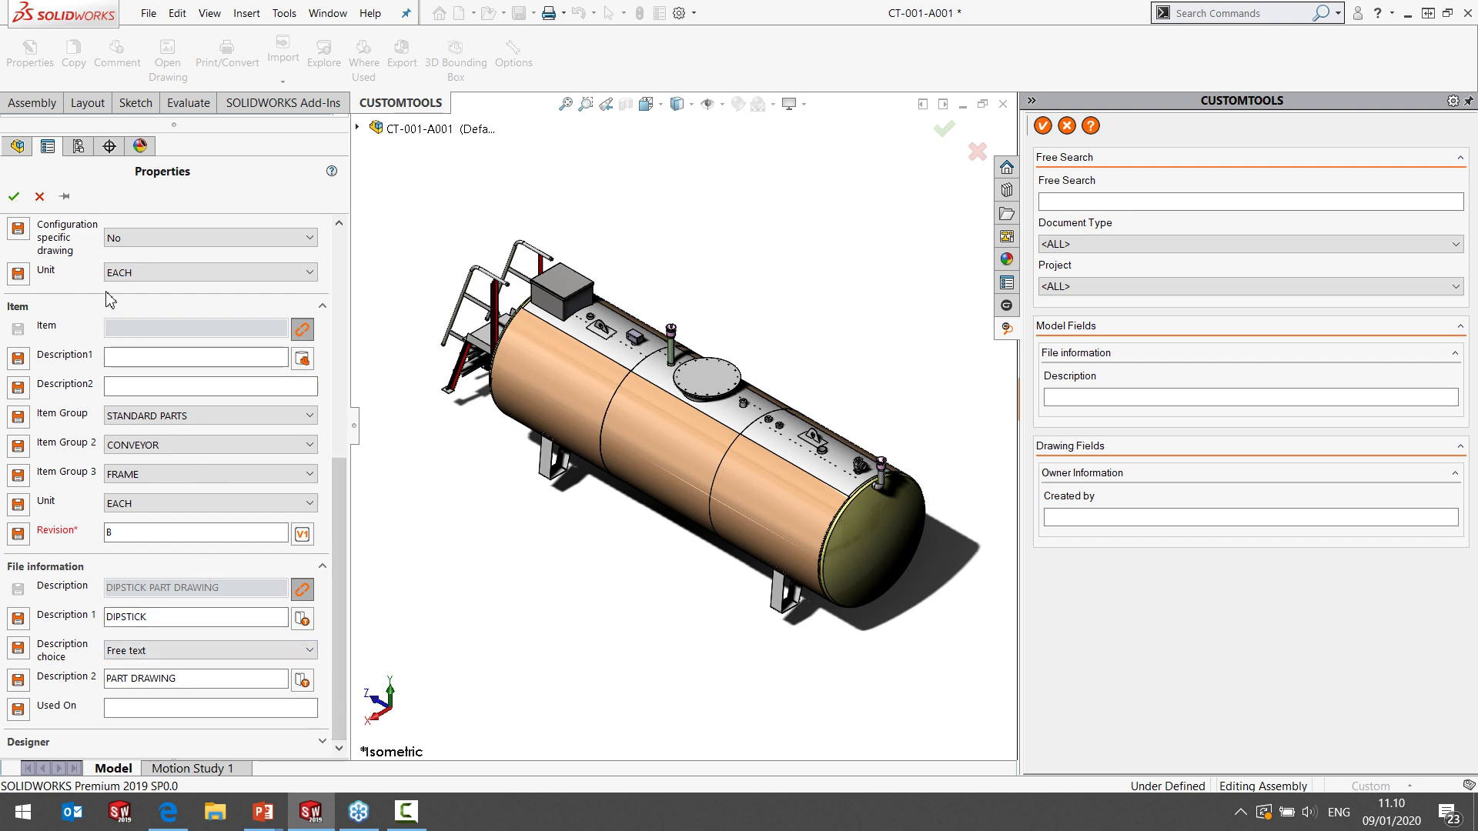
{"action": "left_click", "coordinate": [40, 197]}
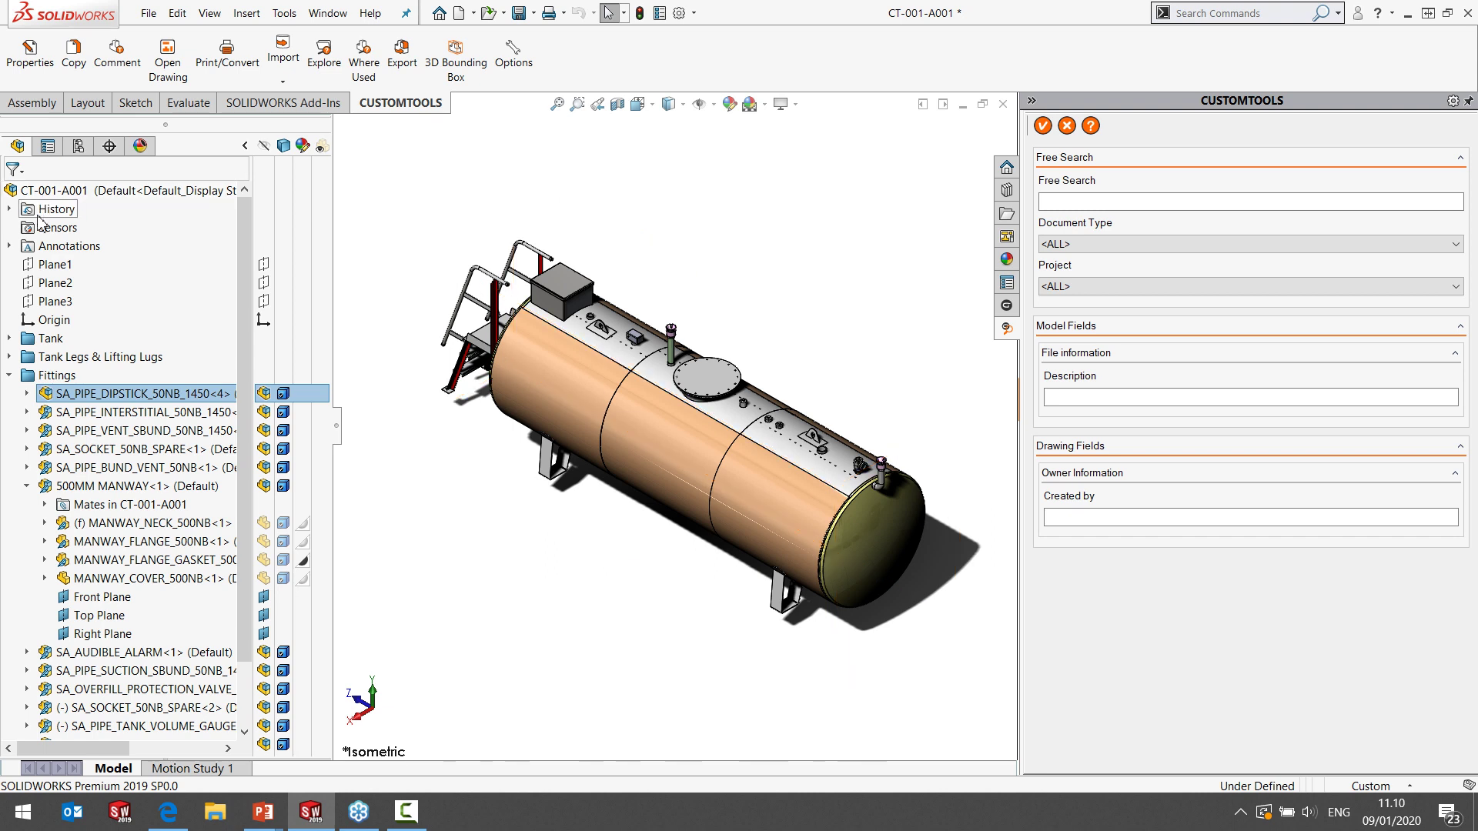
Select the top-level assembly CT-001-A001, collapse the 500MM MANWAY subassembly in the tree and dismiss the unsaved-document notification.
{"action": "left_click", "coordinate": [76, 190]}
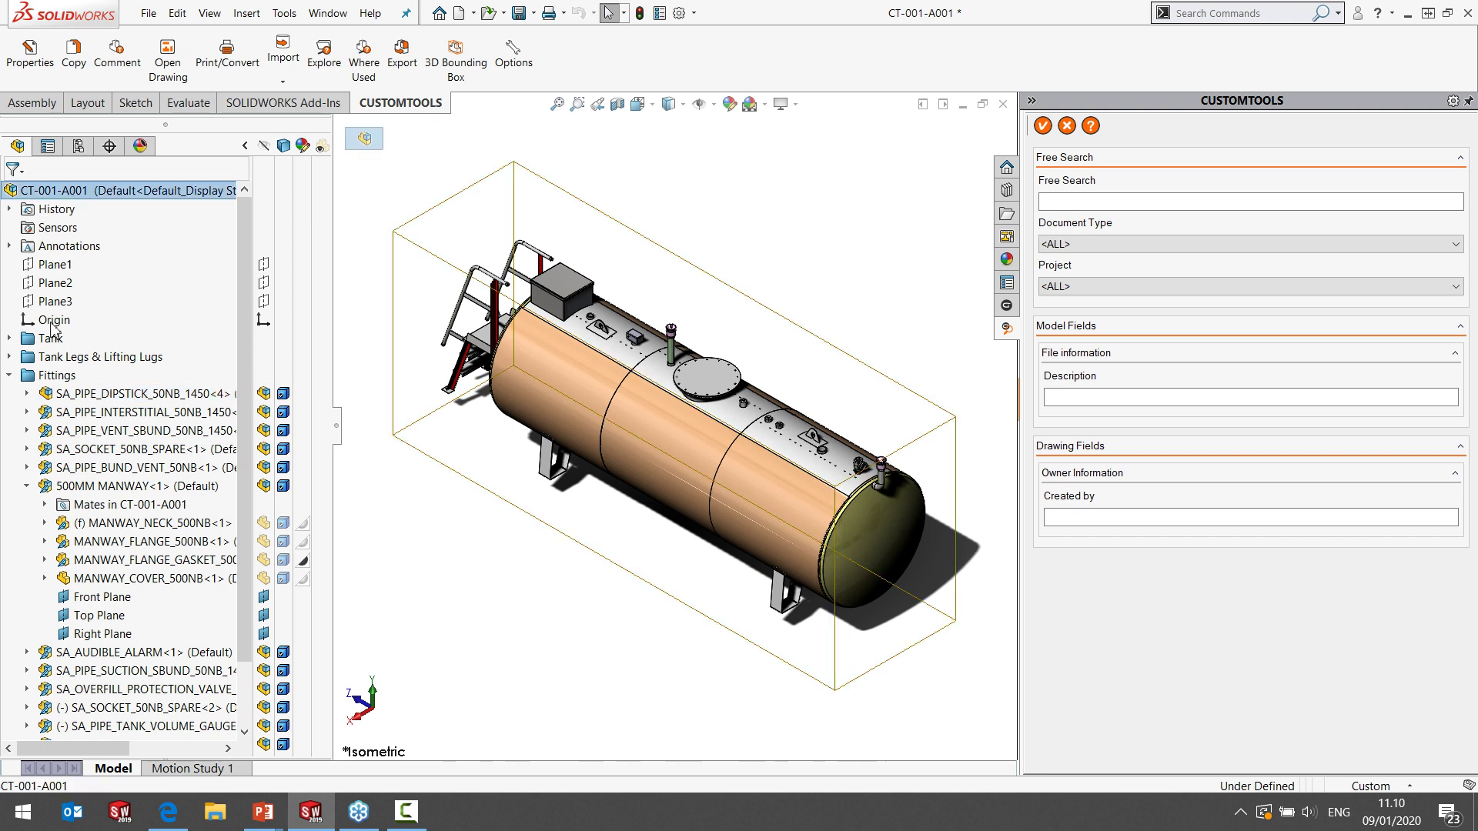
{"action": "left_click", "coordinate": [27, 486]}
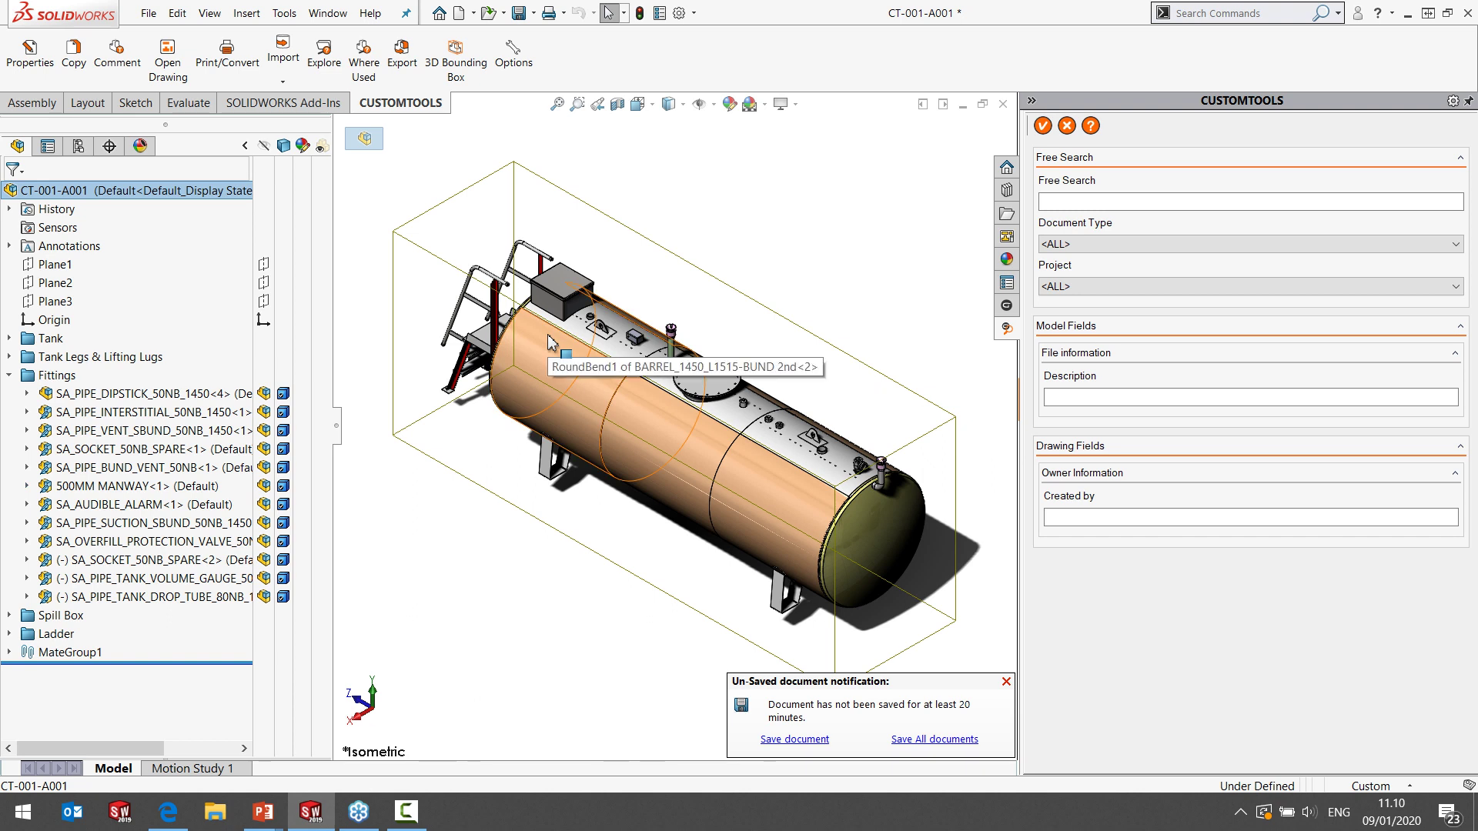
{"action": "left_click", "coordinate": [1006, 682]}
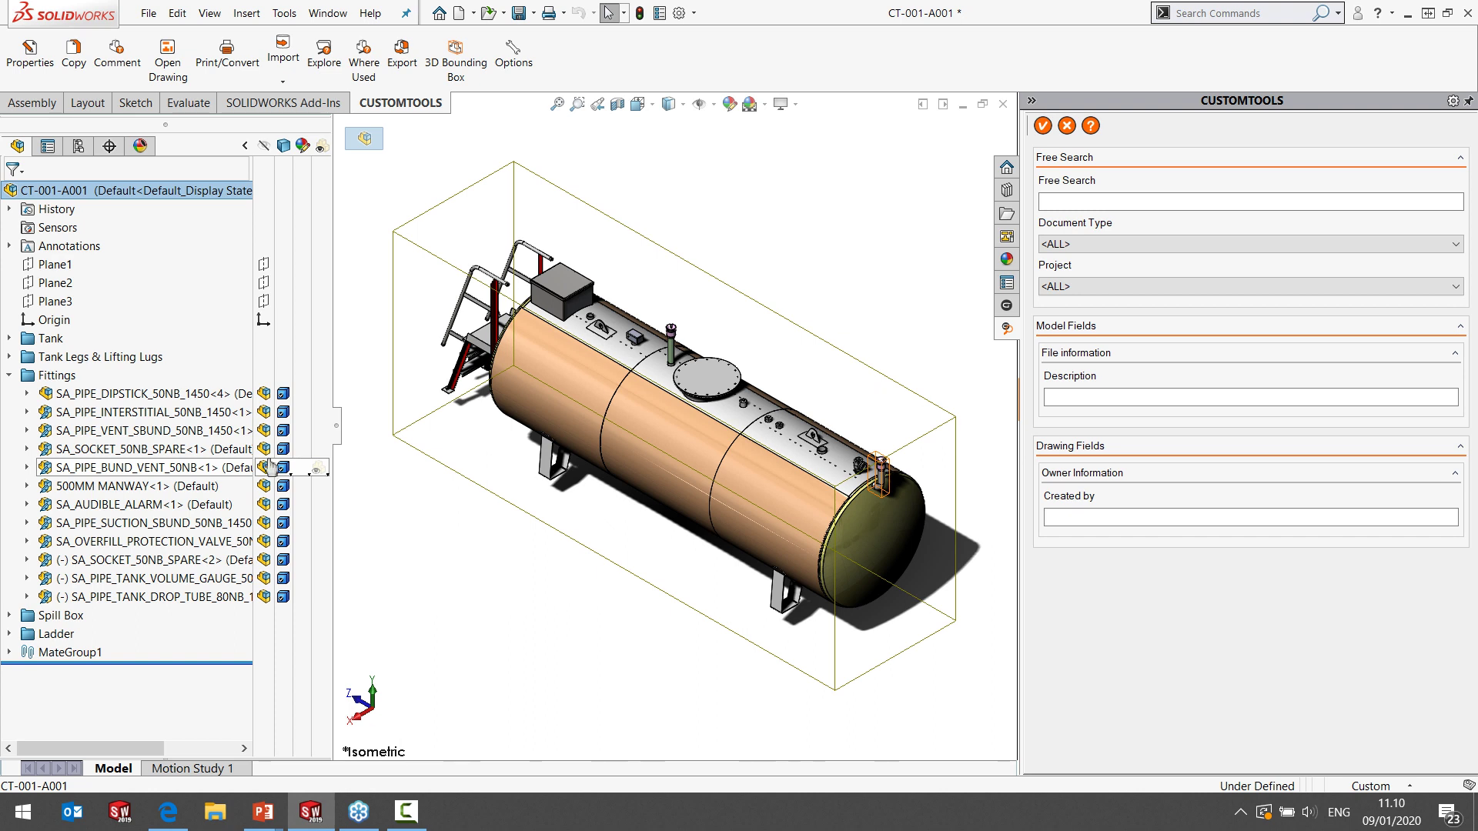
Copy the communication point address from the CUSTOMTOOLS Odoo Login user options and close the options without saving.
{"action": "left_click", "coordinate": [522, 74]}
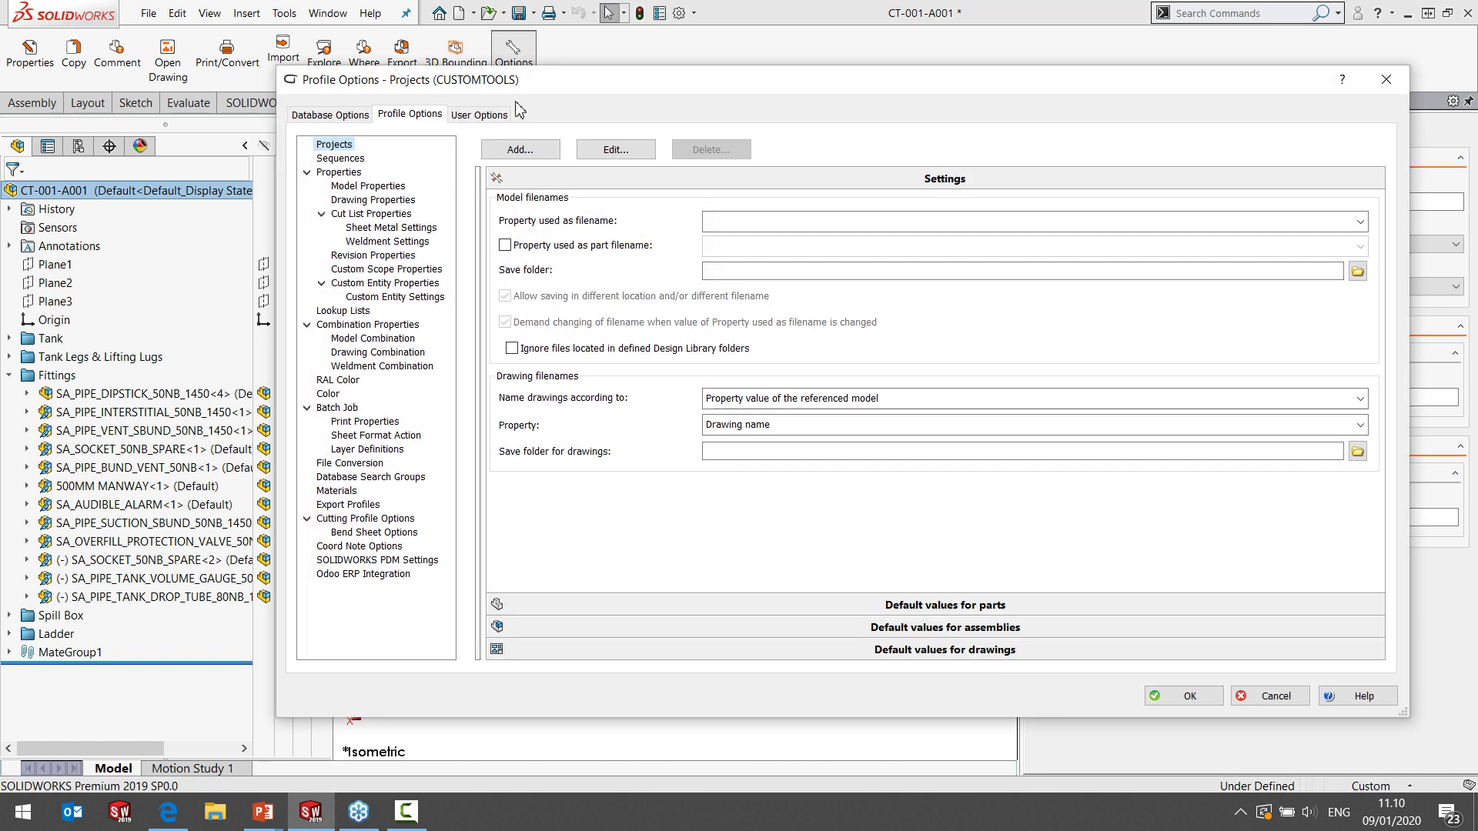
{"action": "left_click", "coordinate": [508, 117]}
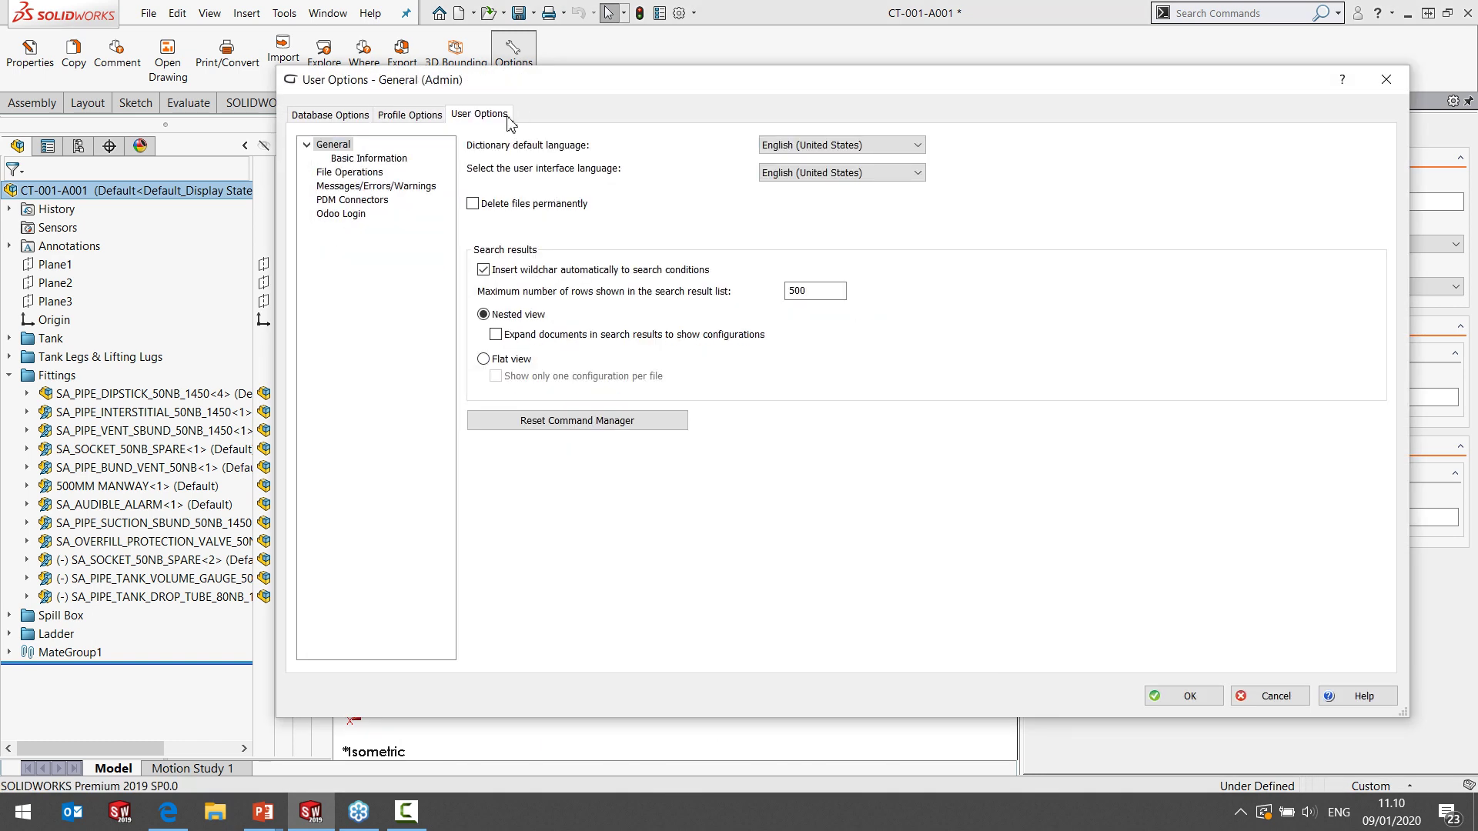
{"action": "left_click", "coordinate": [362, 215]}
{"action": "left_click_drag", "start_coordinate": [796, 243], "coordinate": [635, 252]}
{"action": "key", "text": "ctrl+c"}
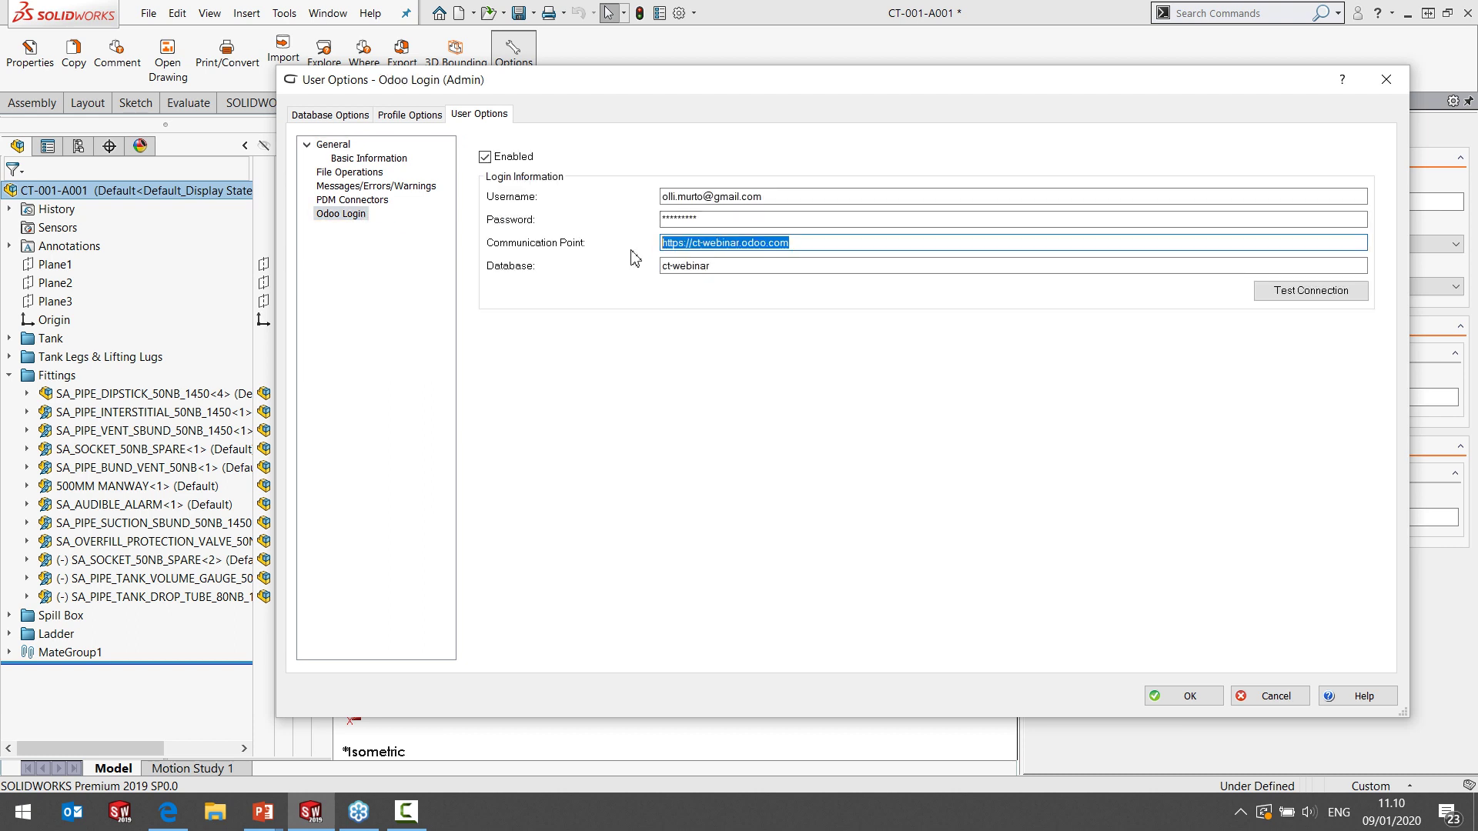
{"action": "left_click", "coordinate": [1272, 696]}
{"action": "left_click", "coordinate": [168, 812]}
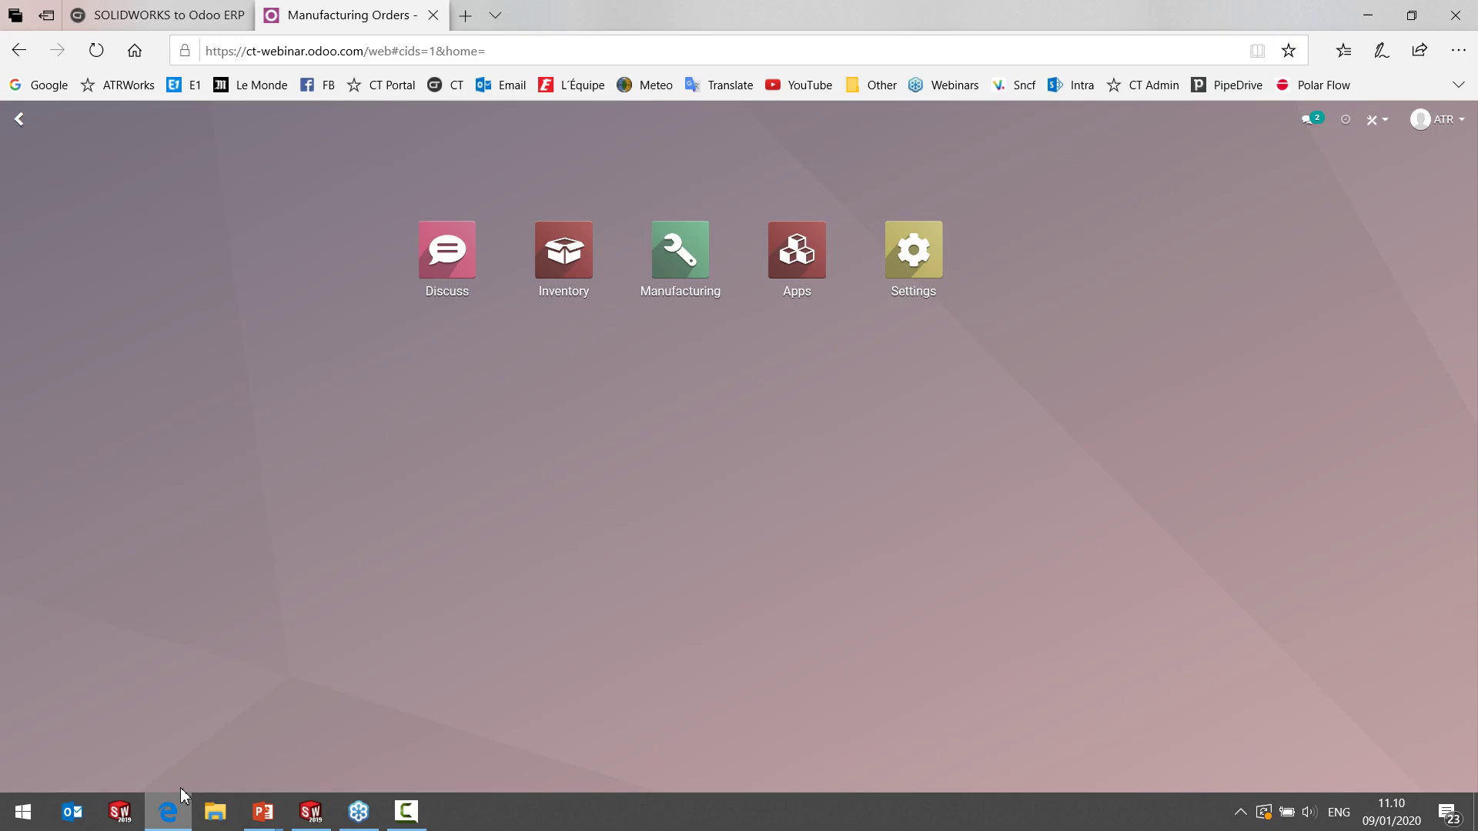
{"action": "left_click", "coordinate": [295, 51]}
{"action": "key", "text": "ctrl+v"}
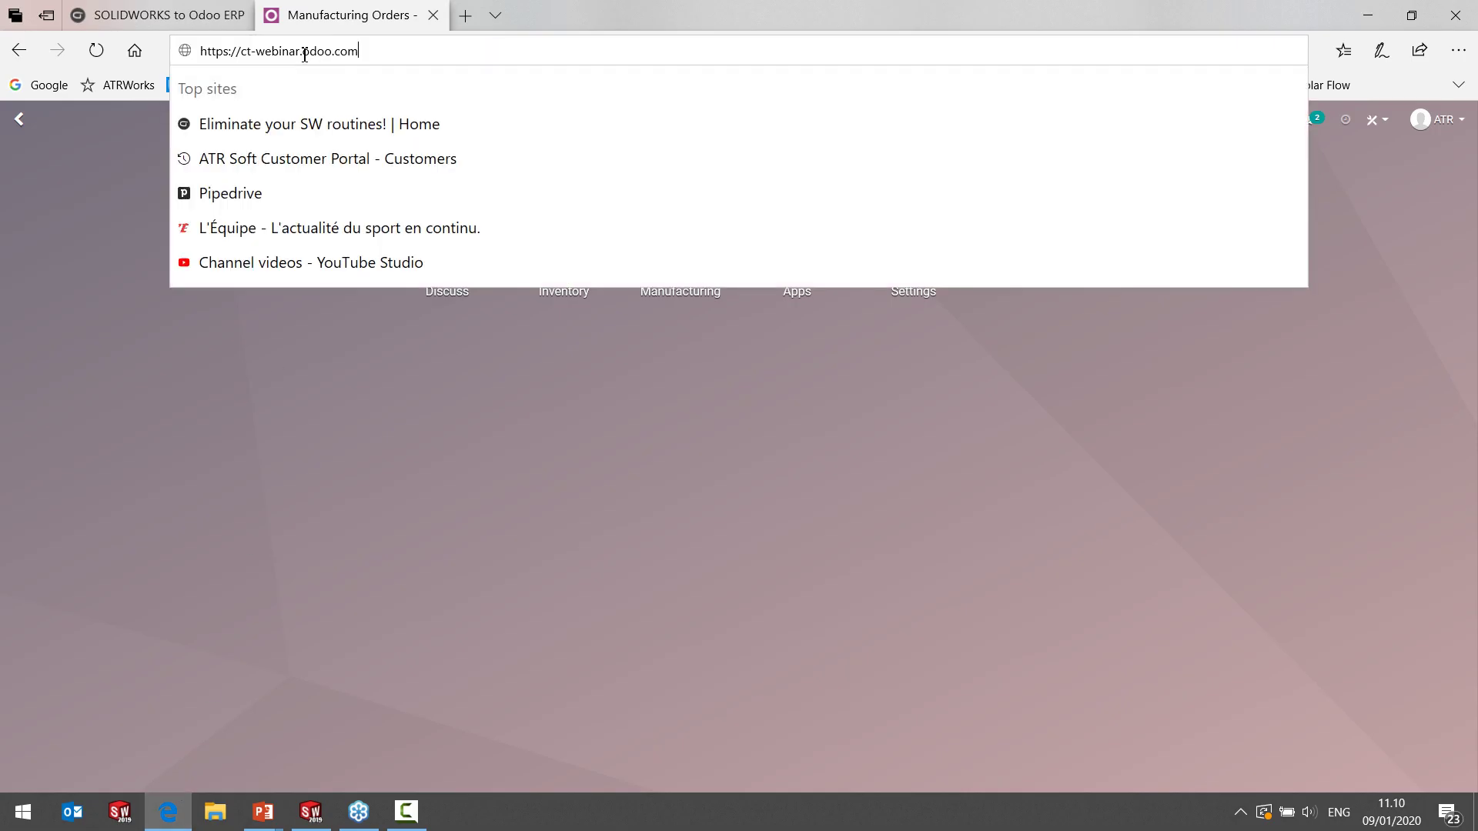
{"action": "key", "text": "Return"}
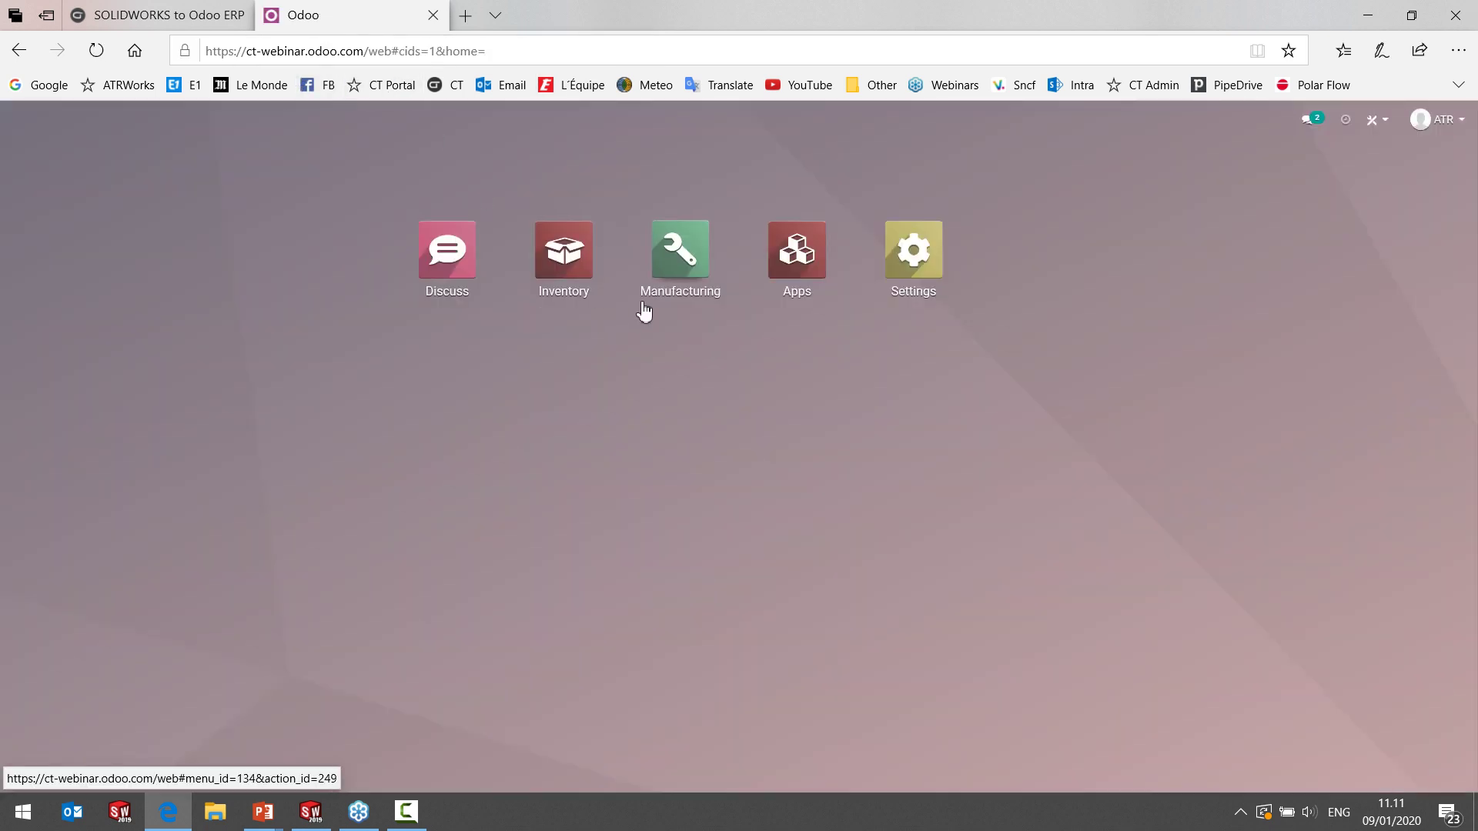
{"action": "left_click", "coordinate": [686, 264]}
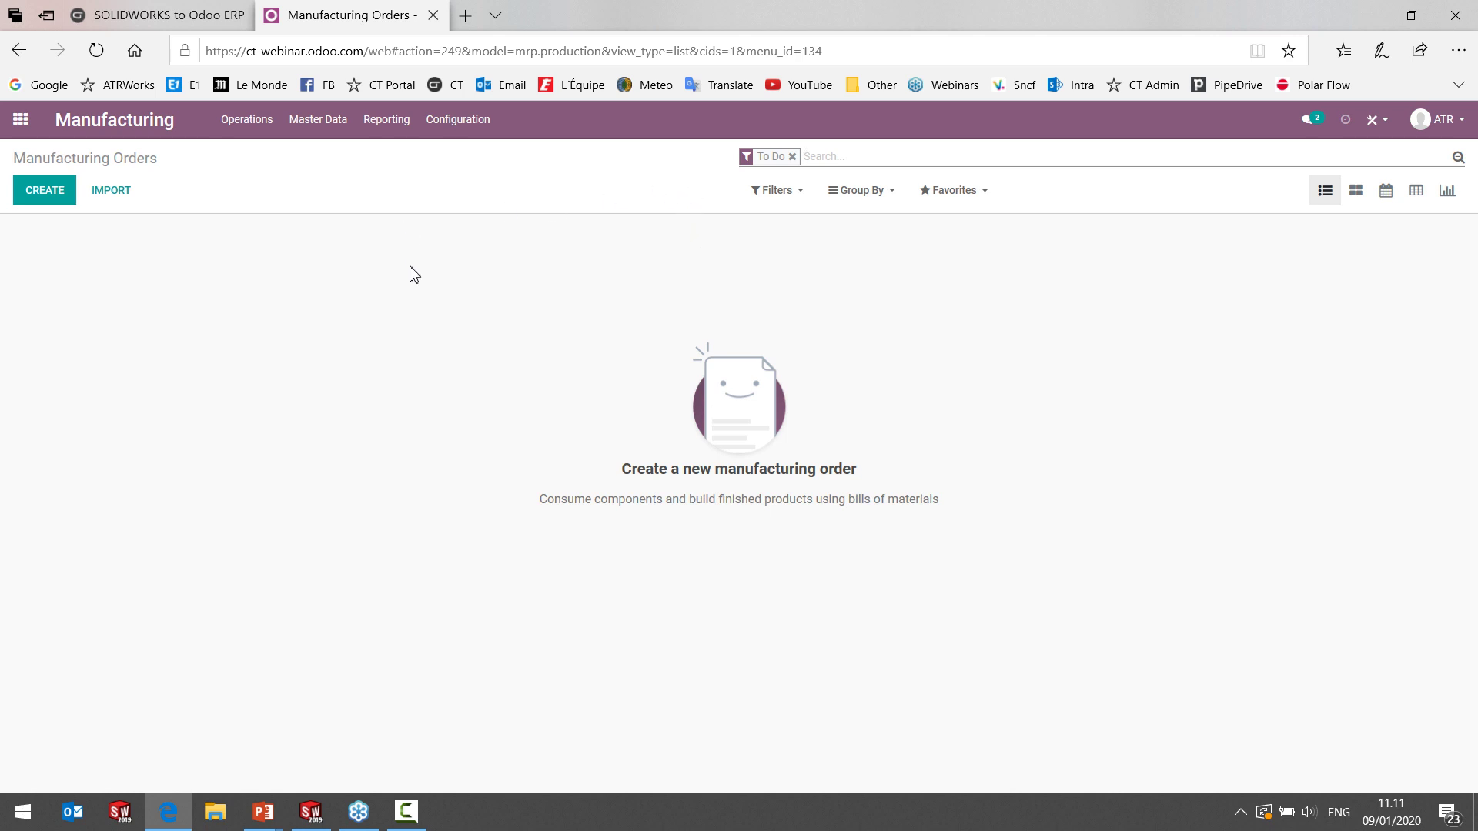
View the Products master data in Odoo Manufacturing, checking both the list and card views.
{"action": "left_click", "coordinate": [328, 133]}
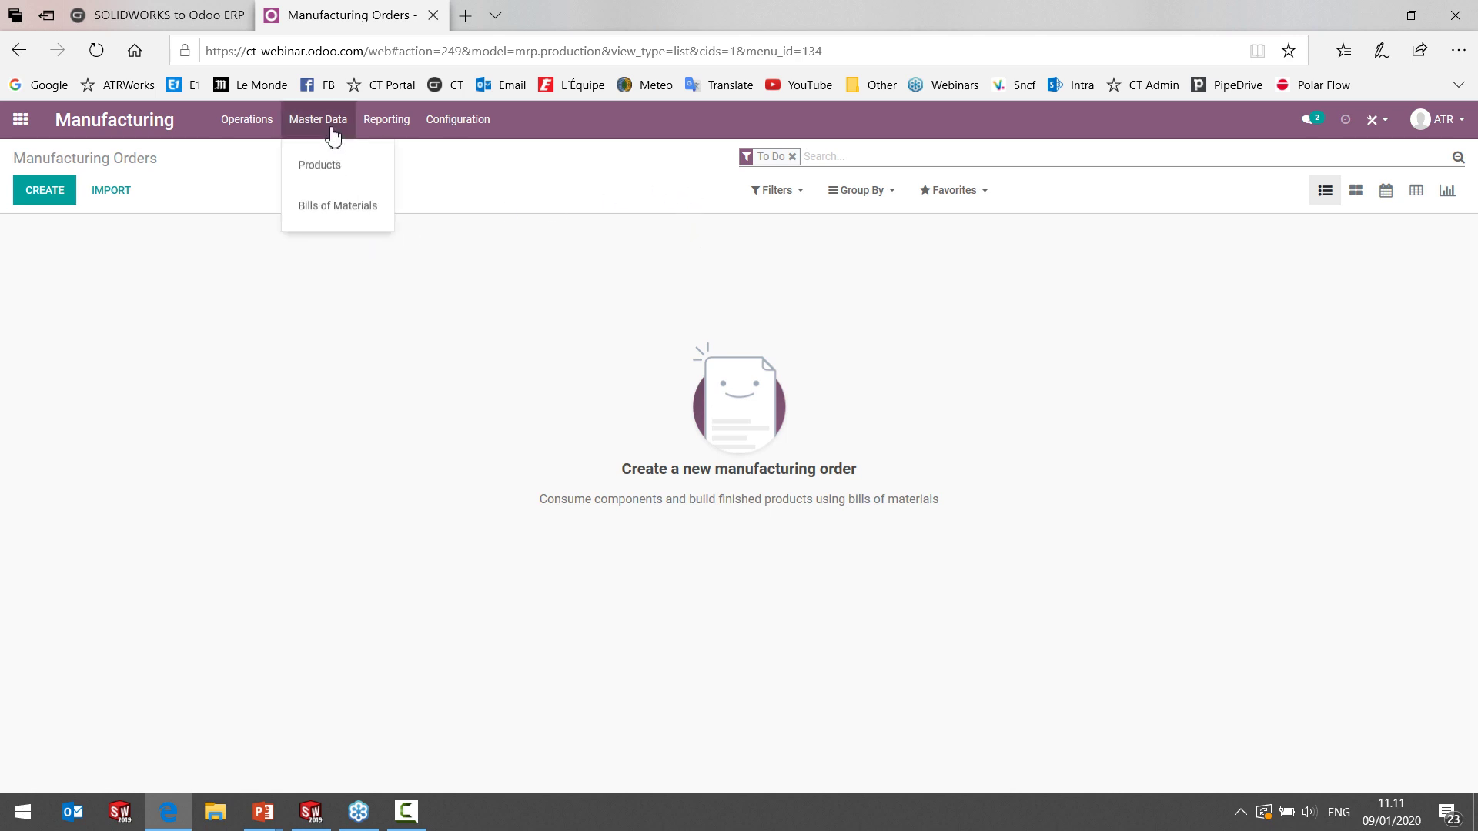
{"action": "left_click", "coordinate": [339, 166]}
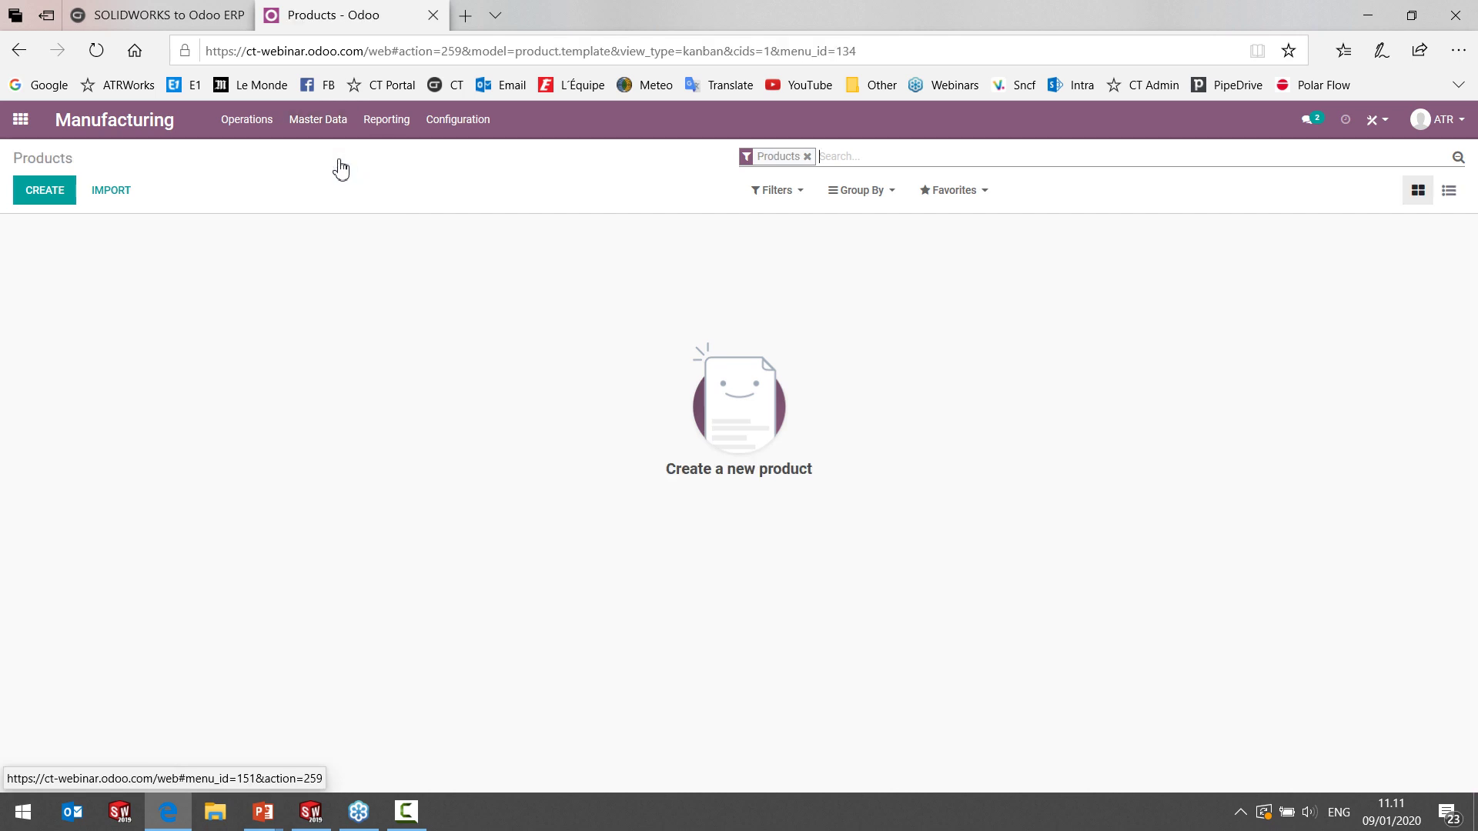
{"action": "left_click", "coordinate": [1447, 191]}
{"action": "left_click", "coordinate": [1422, 195]}
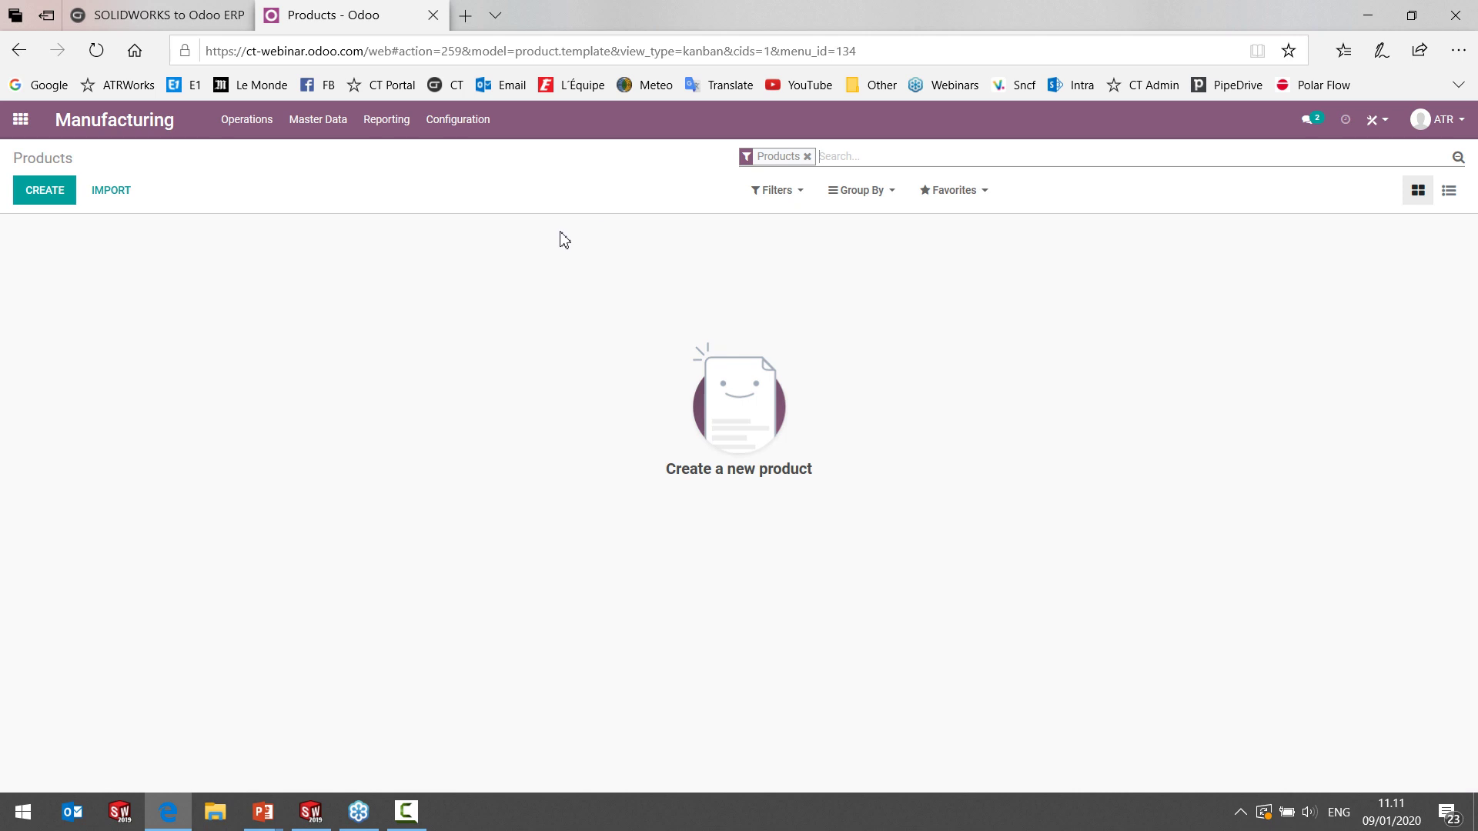
Check the Bills of Materials master data in list view and return to the Products page.
{"action": "left_click", "coordinate": [339, 125]}
{"action": "left_click", "coordinate": [353, 211]}
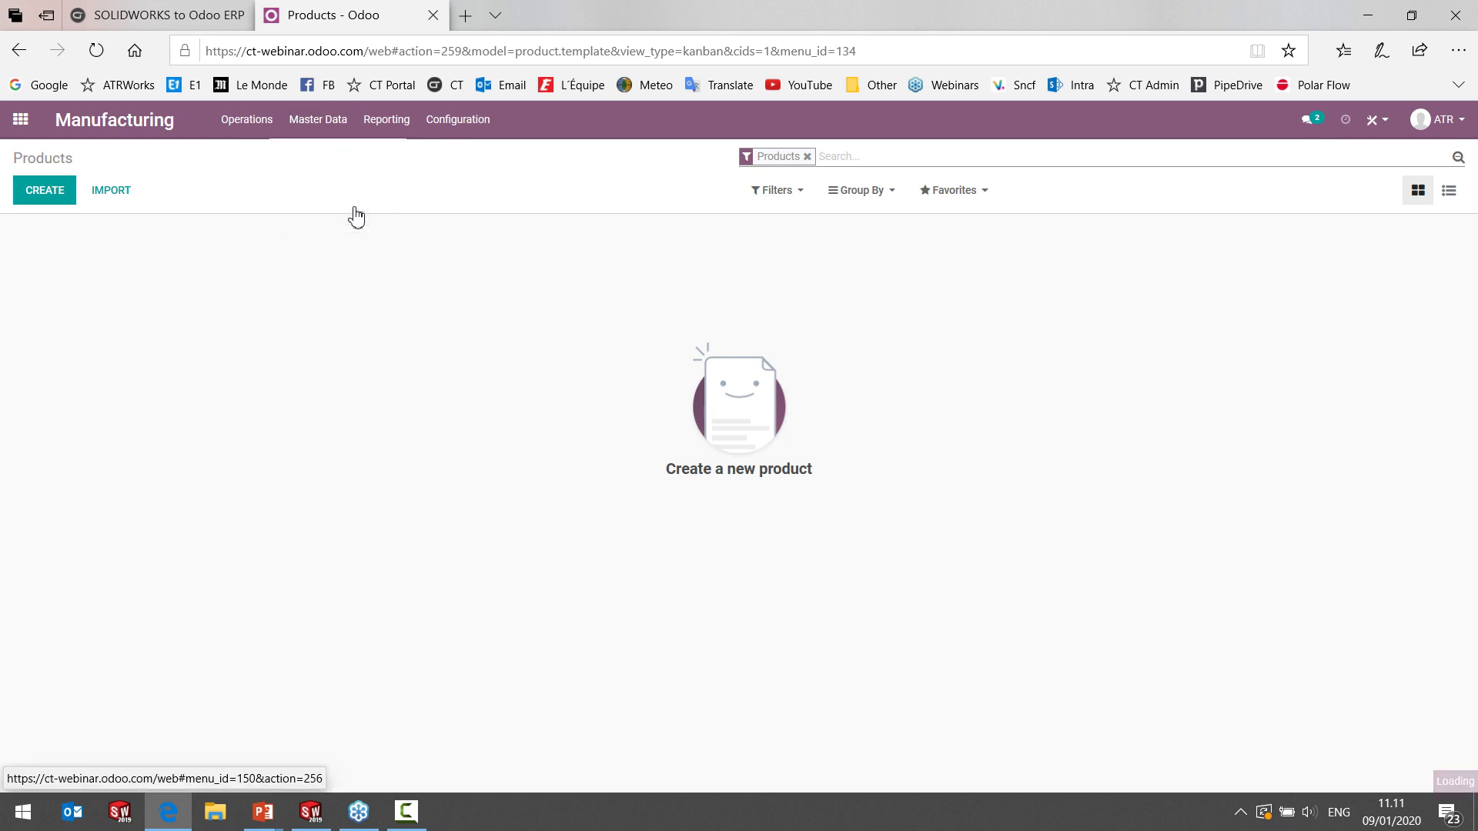
{"action": "left_click", "coordinate": [1448, 192]}
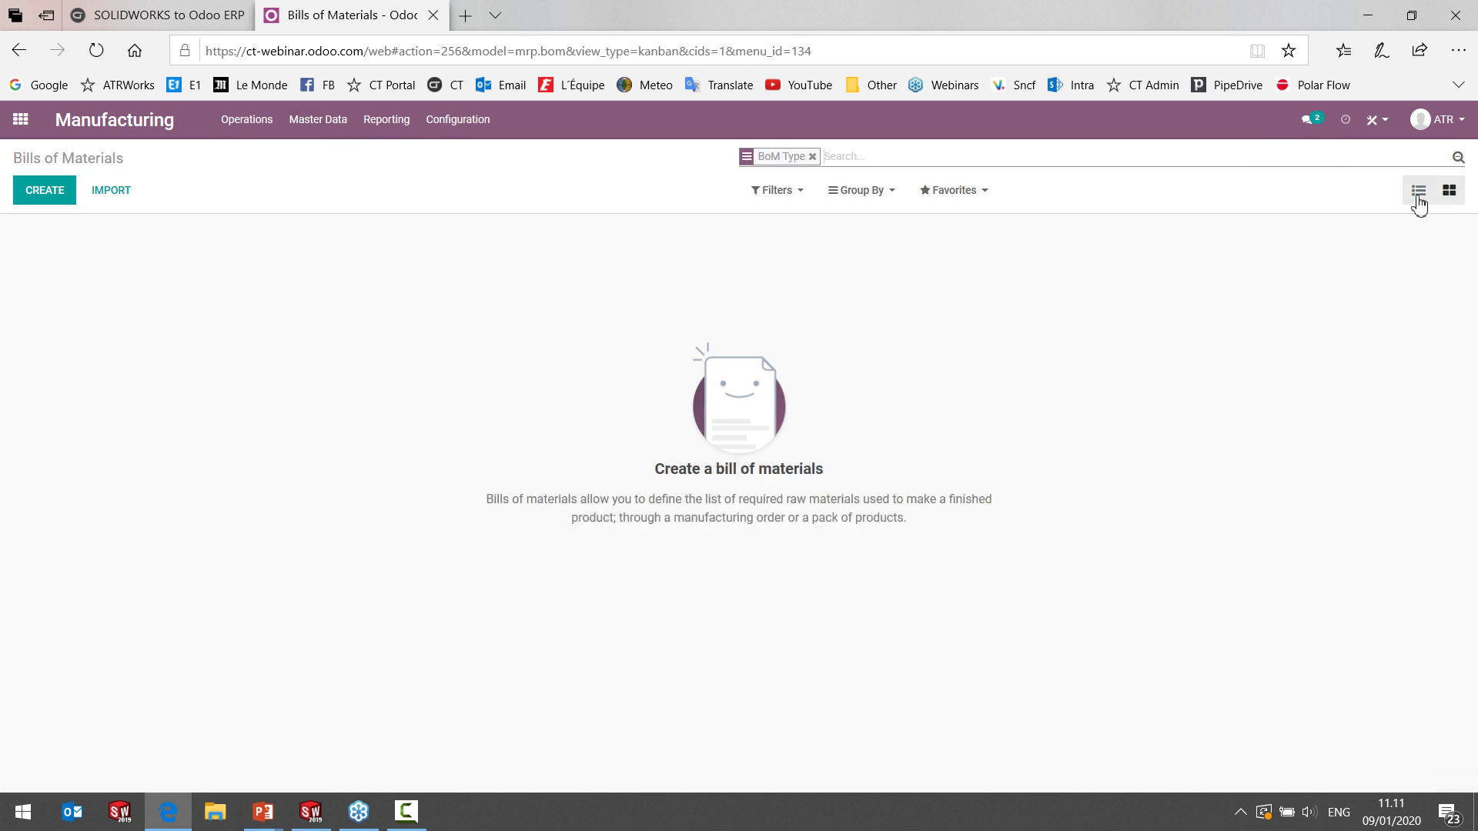
{"action": "left_click", "coordinate": [1420, 192]}
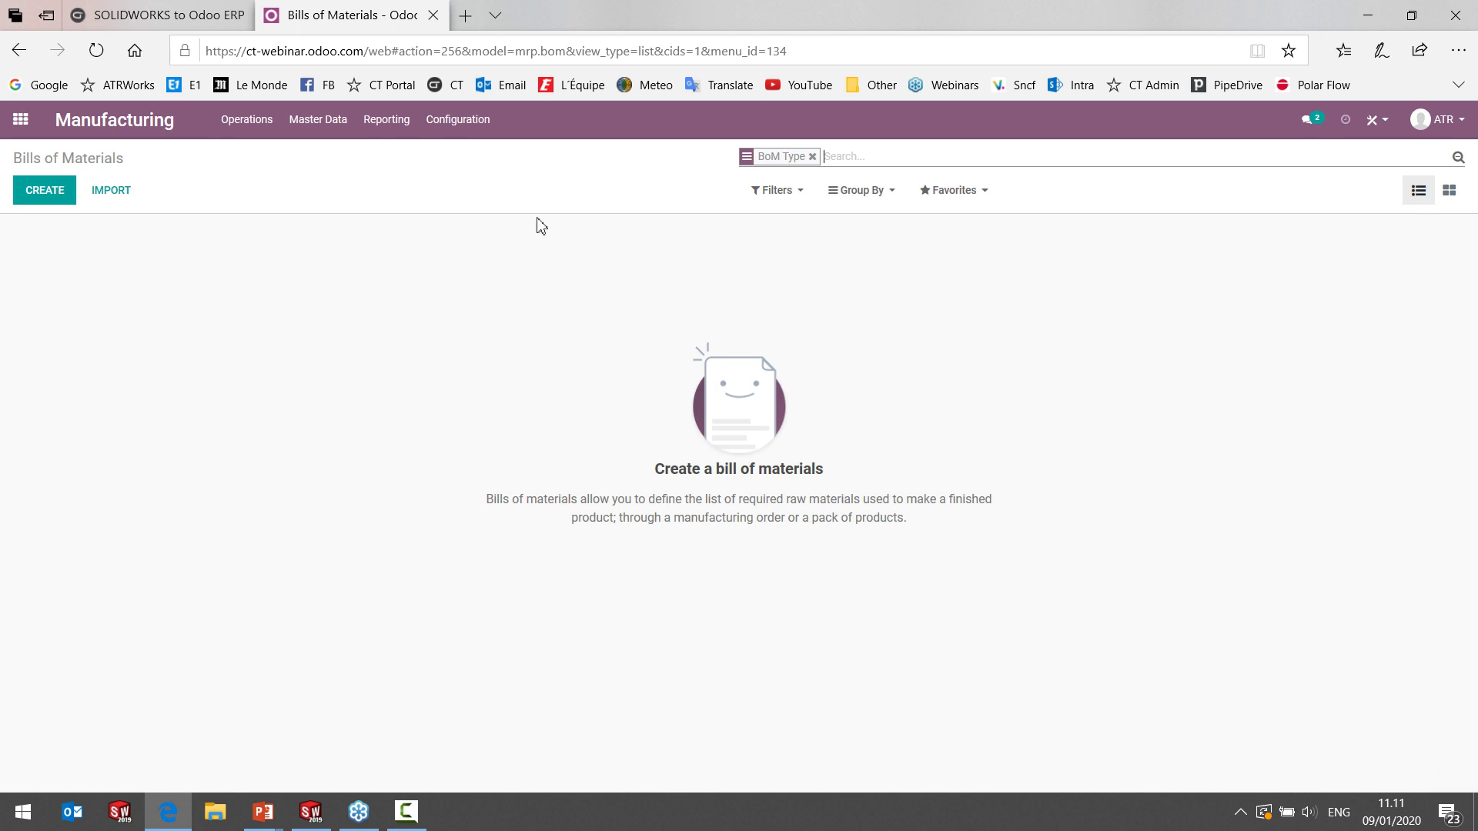
{"action": "left_click", "coordinate": [318, 123]}
{"action": "left_click", "coordinate": [337, 159]}
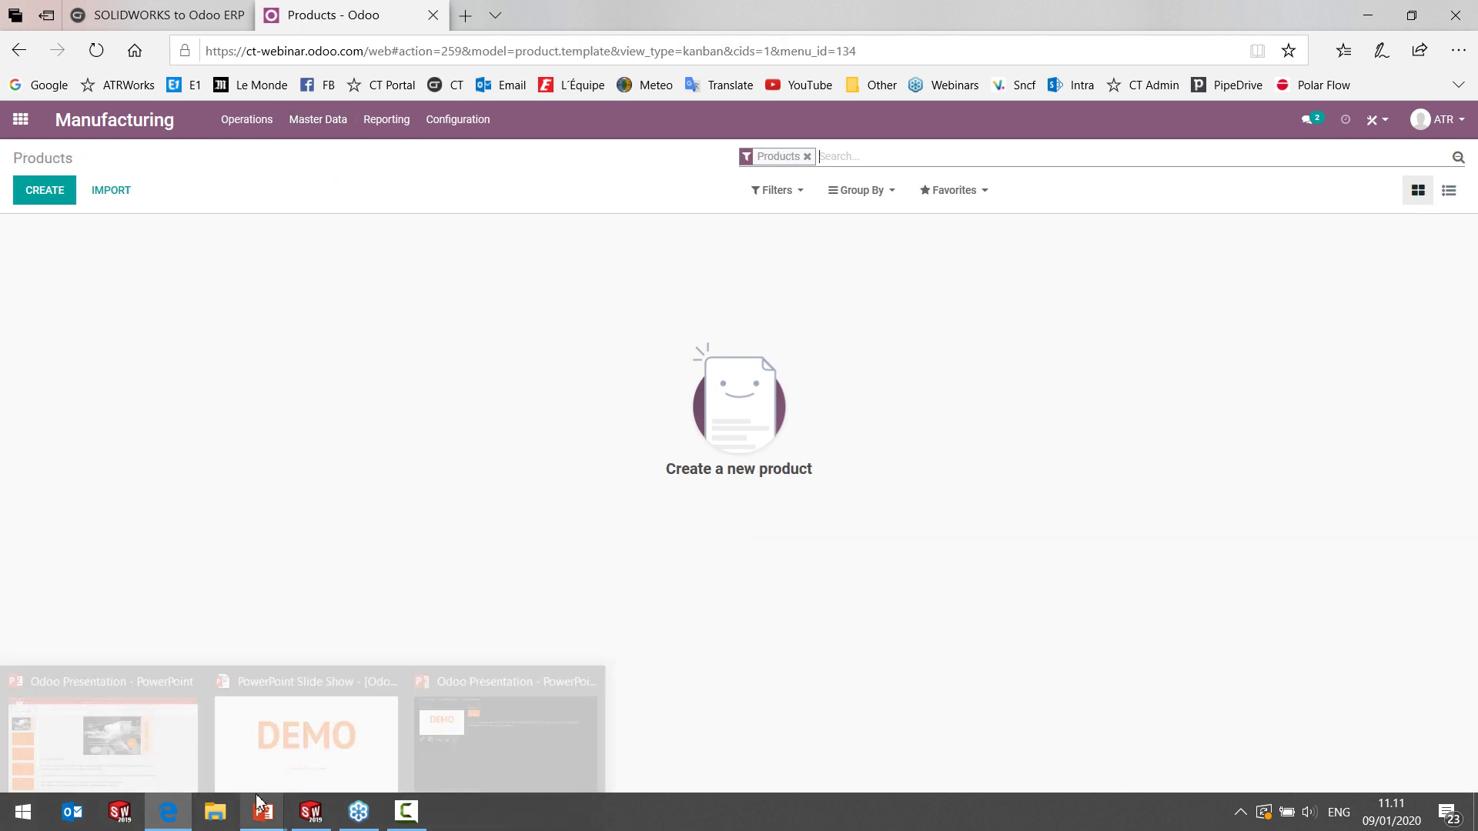
Switch to SOLIDWORKS, start the CUSTOMTOOLS export of top assembly CT-001-A001 and skip the Odoo comparison.
{"action": "left_click", "coordinate": [311, 813]}
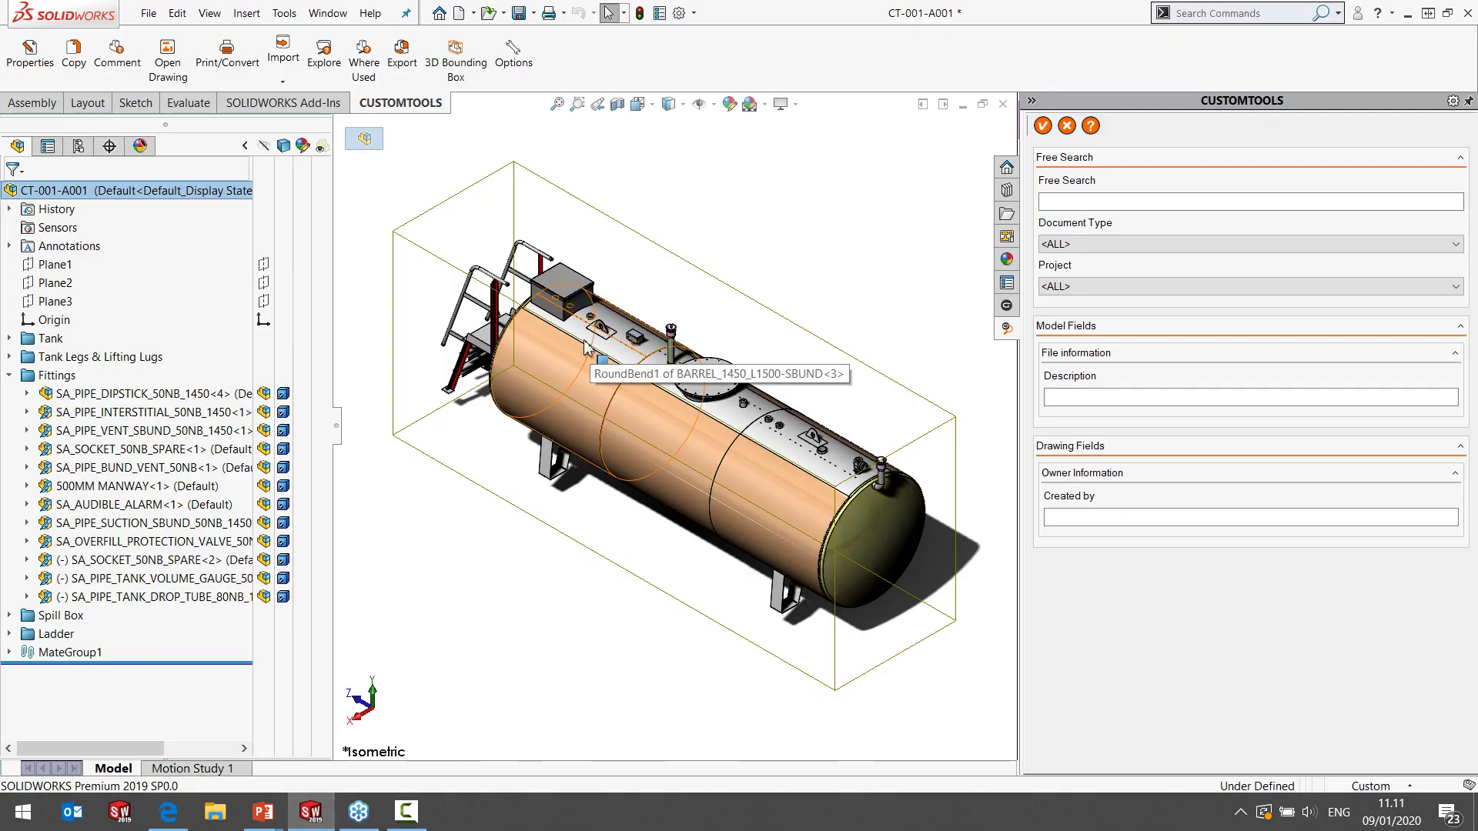
{"action": "left_click", "coordinate": [206, 196]}
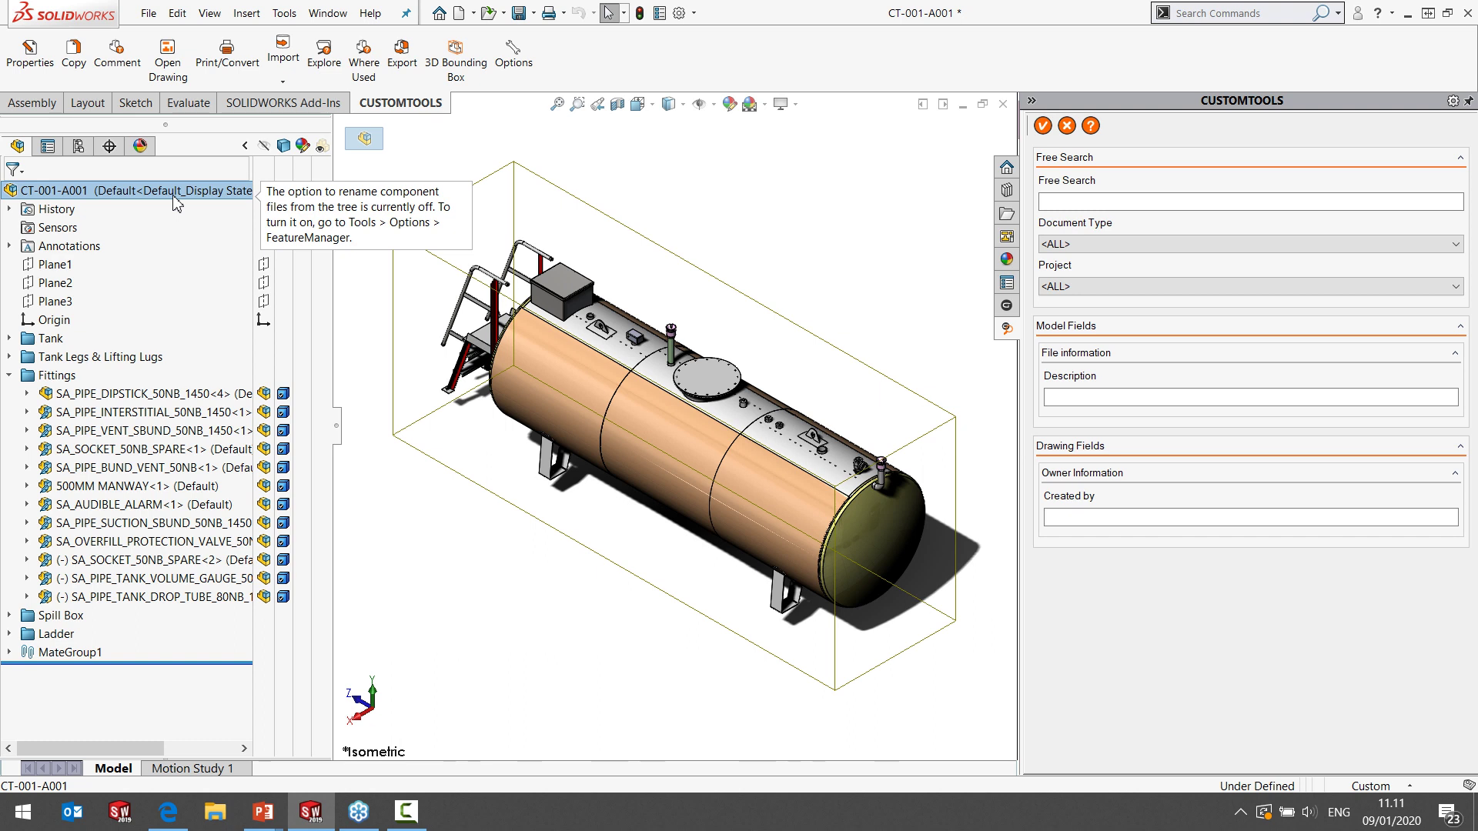
{"action": "right_click", "coordinate": [177, 198]}
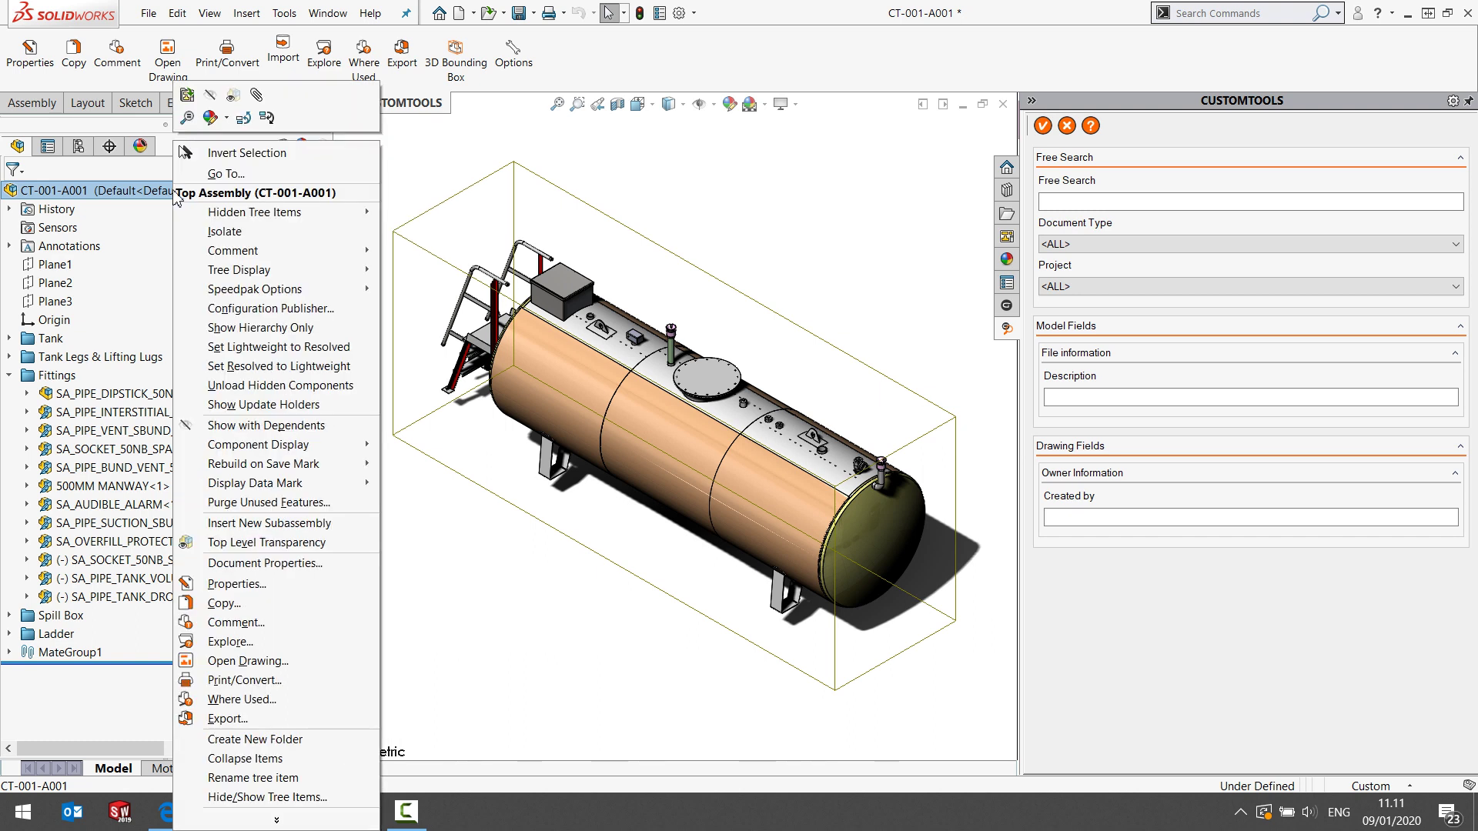
{"action": "left_click", "coordinate": [266, 722]}
{"action": "left_click", "coordinate": [715, 434]}
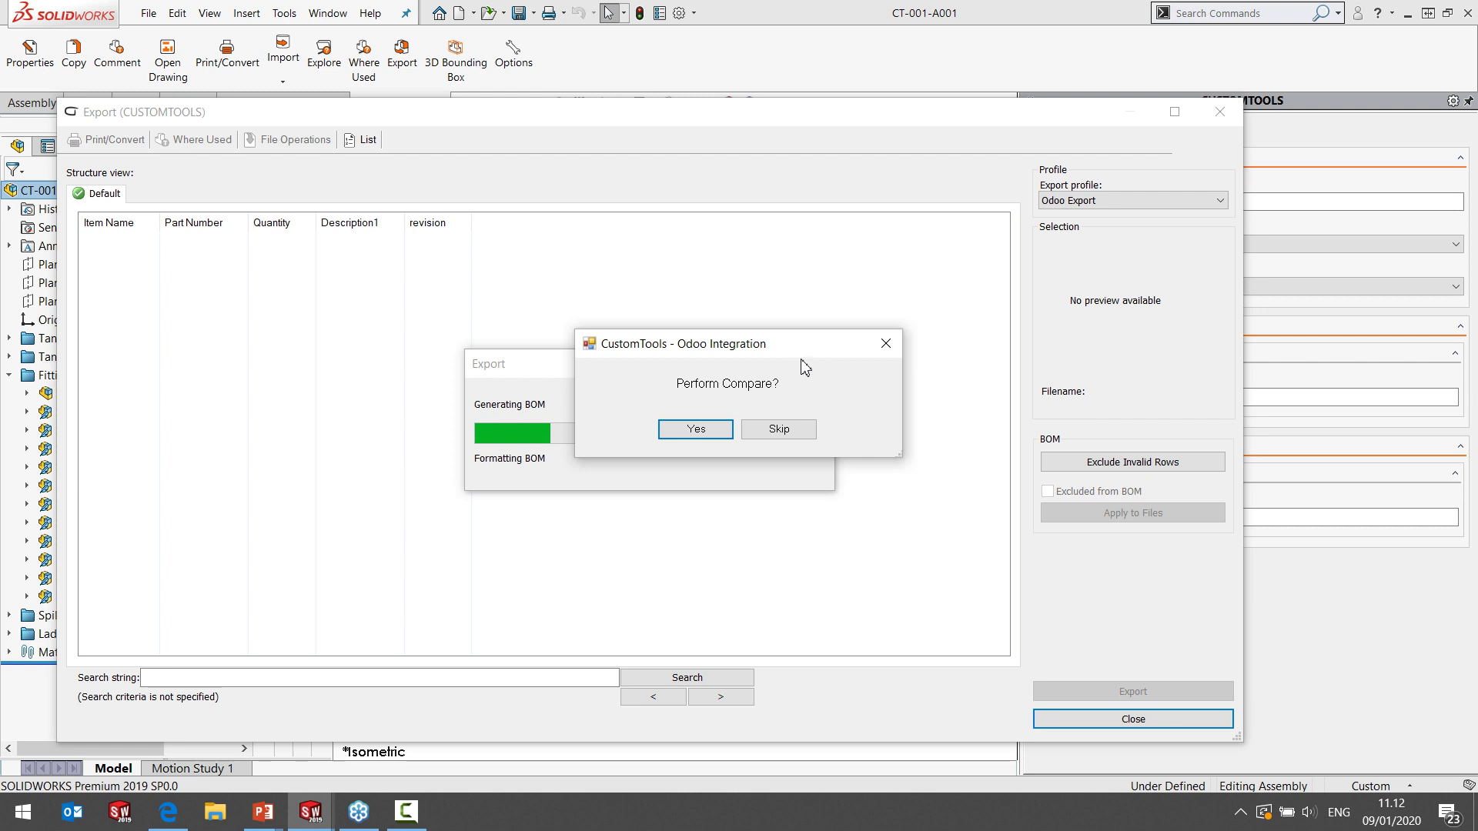
{"action": "left_click", "coordinate": [779, 430]}
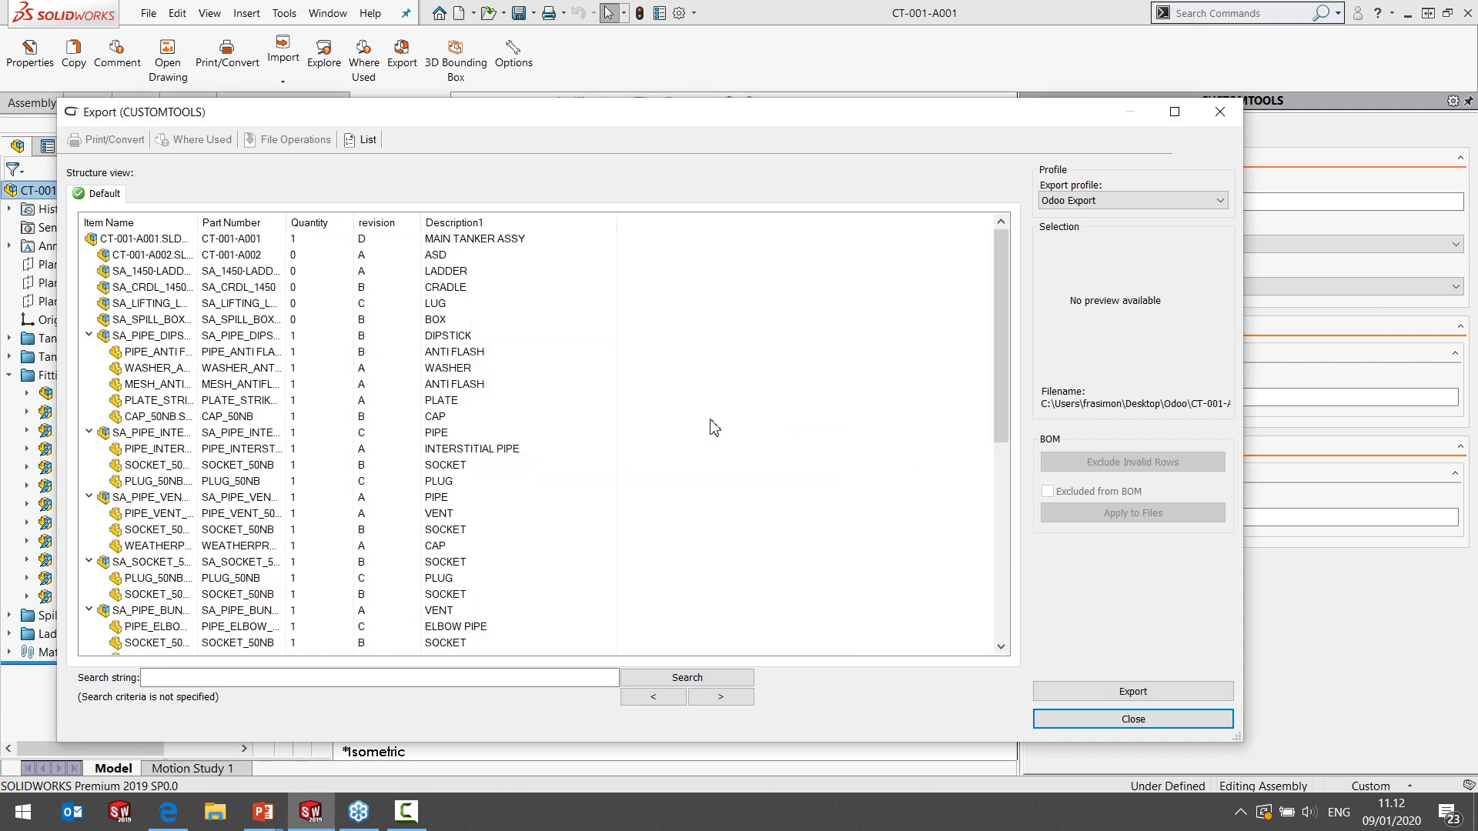
Widen the Item Name and Part Number columns and narrow the Description1 column in the export structure view.
{"action": "left_click_drag", "start_coordinate": [197, 221], "coordinate": [307, 212]}
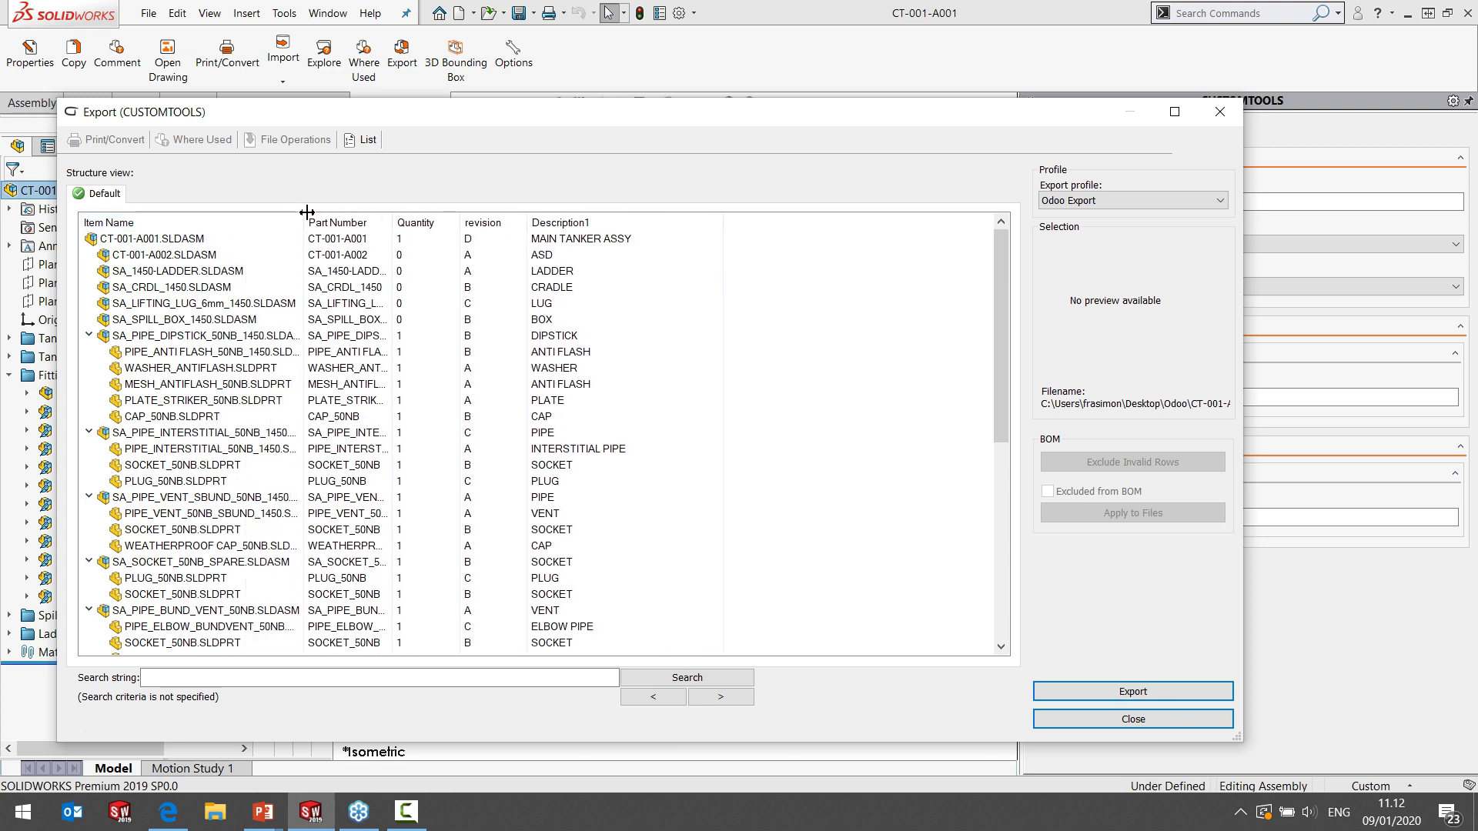
{"action": "left_click_drag", "start_coordinate": [445, 221], "coordinate": [505, 222]}
{"action": "mouse_move", "coordinate": [601, 222]}
{"action": "left_mouse_down"}
{"action": "mouse_move", "coordinate": [565, 222]}
{"action": "mouse_move", "coordinate": [612, 222]}
{"action": "left_mouse_up"}
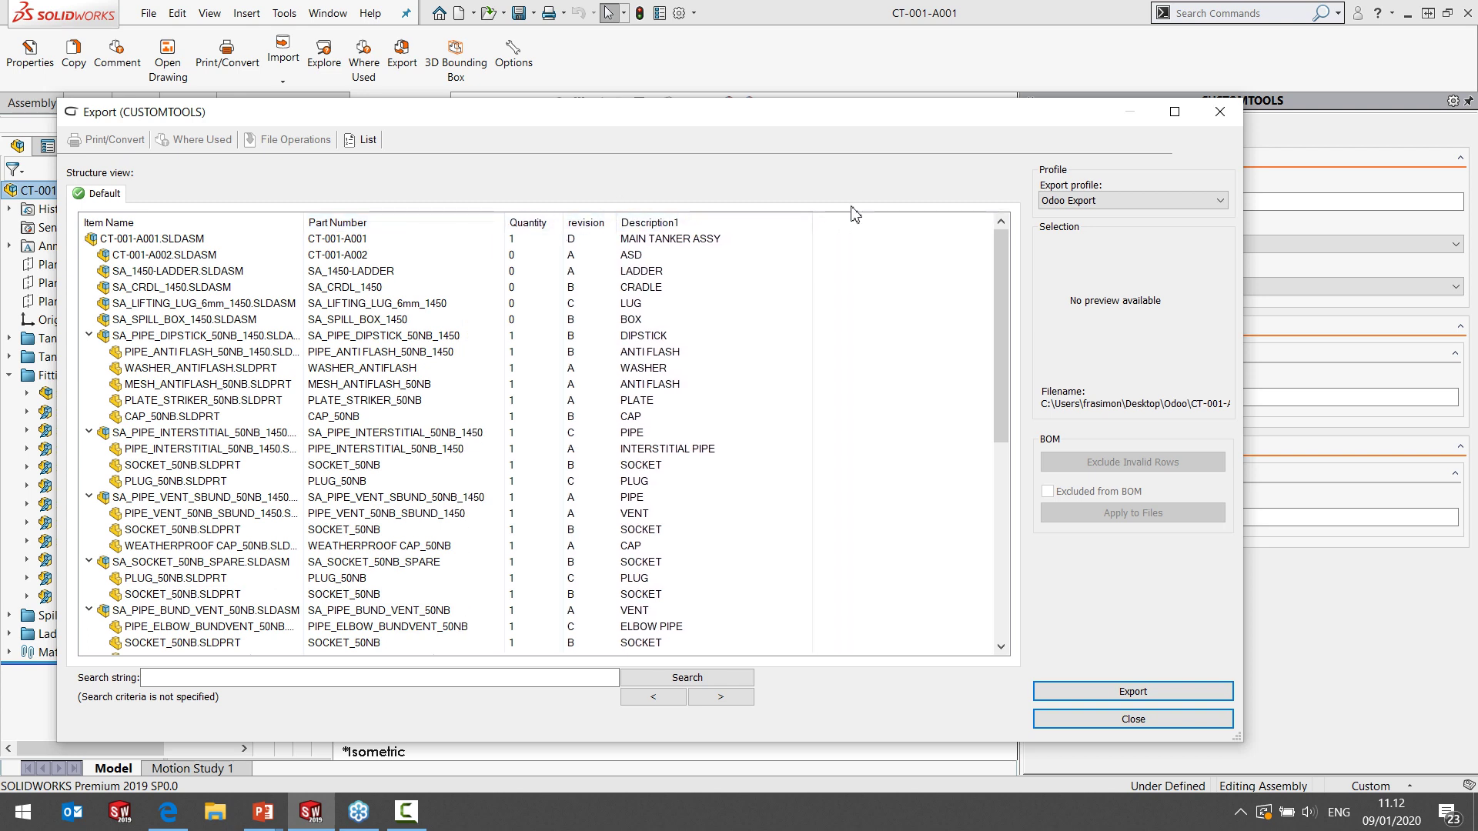
{"action": "left_click_drag", "start_coordinate": [812, 221], "coordinate": [758, 224]}
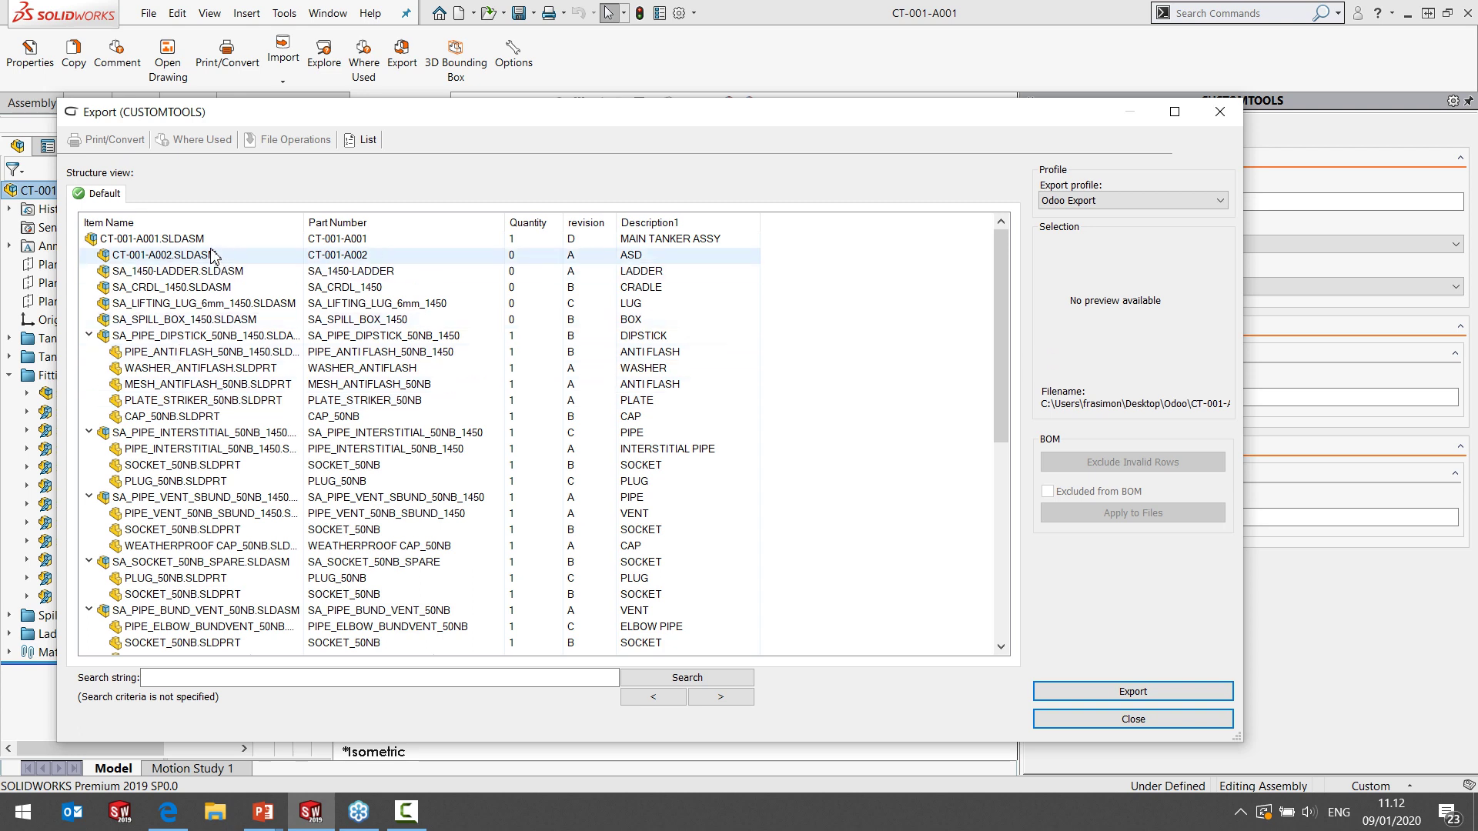
Read through the part numbers, quantities, revisions and descriptions of the components in the export structure.
{"action": "scroll", "coordinate": [189, 400], "scroll_direction": "down", "scroll_amount": 8}
{"action": "scroll", "coordinate": [192, 448], "scroll_direction": "up", "scroll_amount": 8}
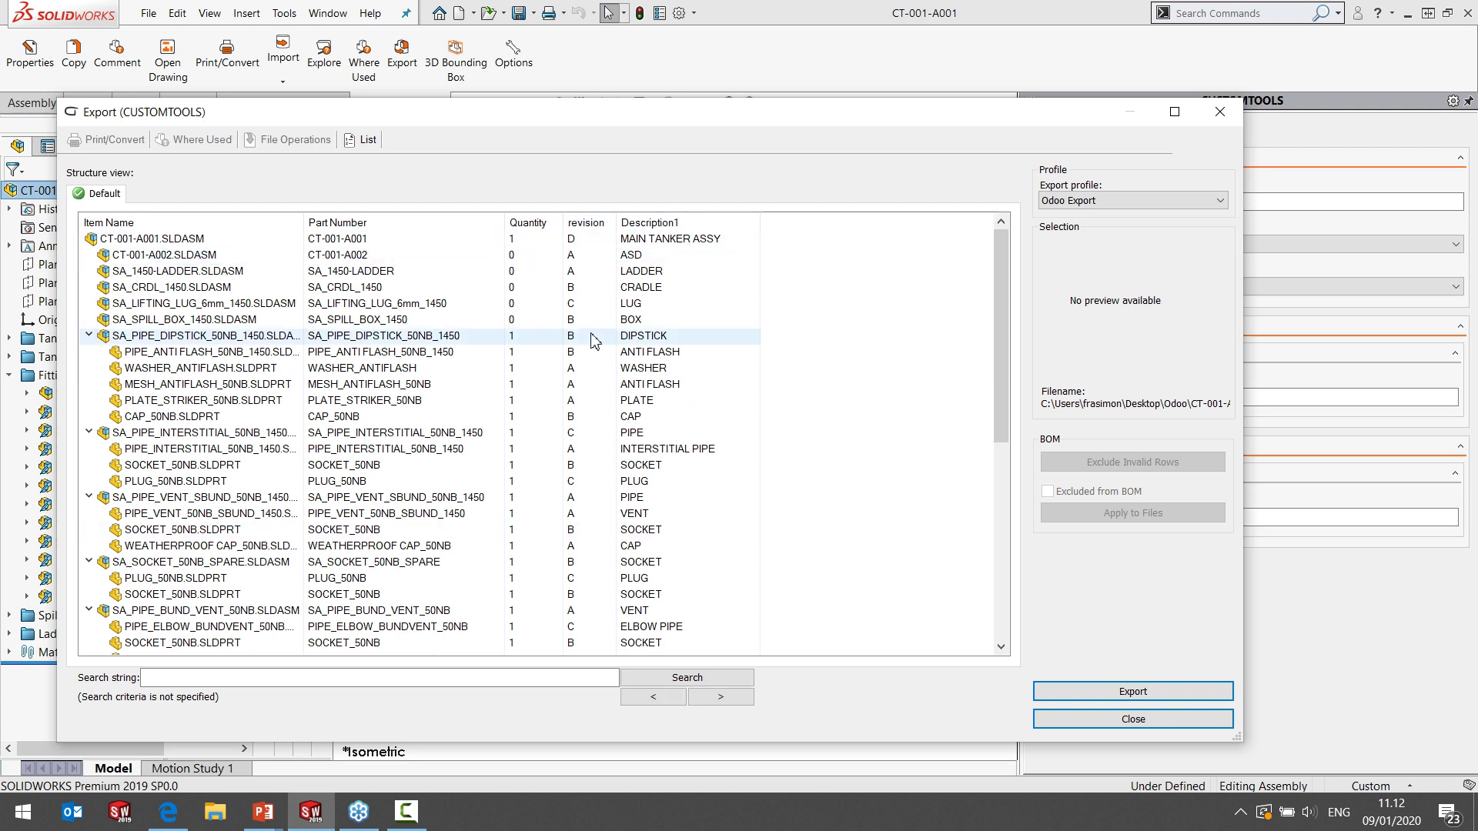
{"action": "scroll", "coordinate": [659, 523], "scroll_direction": "down", "scroll_amount": 9}
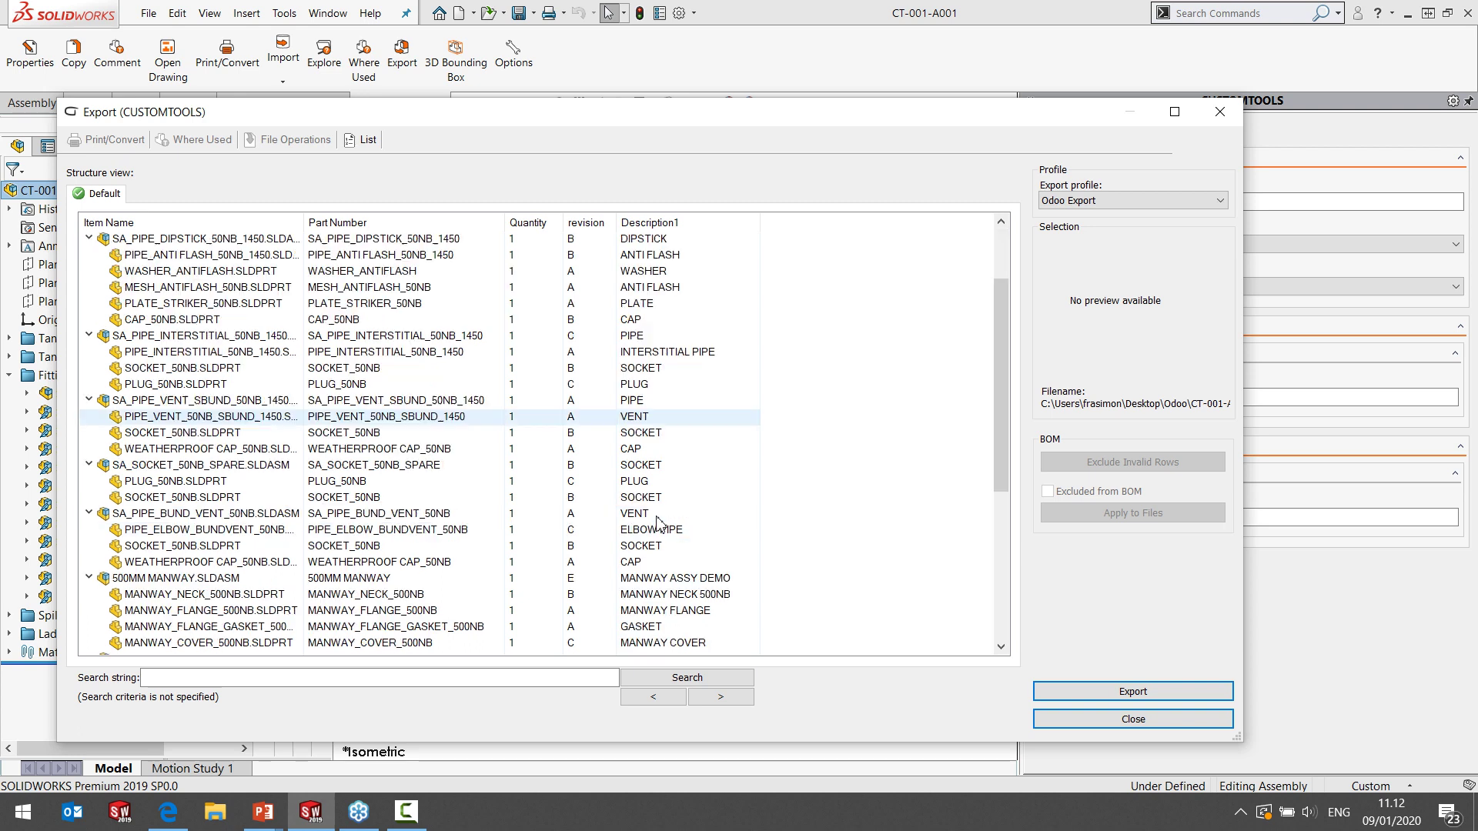
{"action": "scroll", "coordinate": [658, 524], "scroll_direction": "up", "scroll_amount": 9}
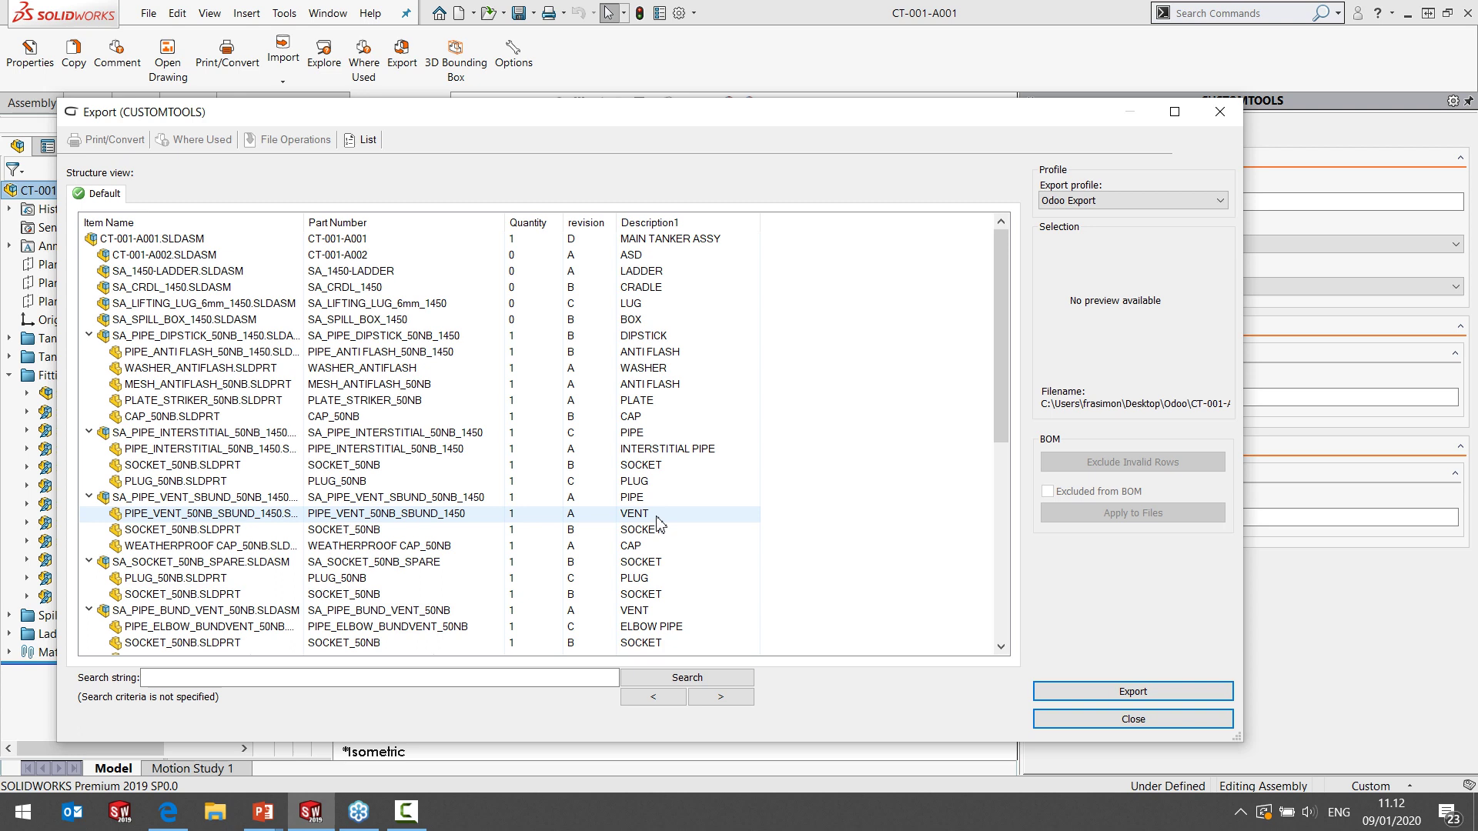
Inspect the previews and BOM exclusion status of the subassemblies from CT-001-A002 through SA_SPILL_BOX_1450.
{"action": "left_click", "coordinate": [515, 258]}
{"action": "left_click", "coordinate": [528, 271]}
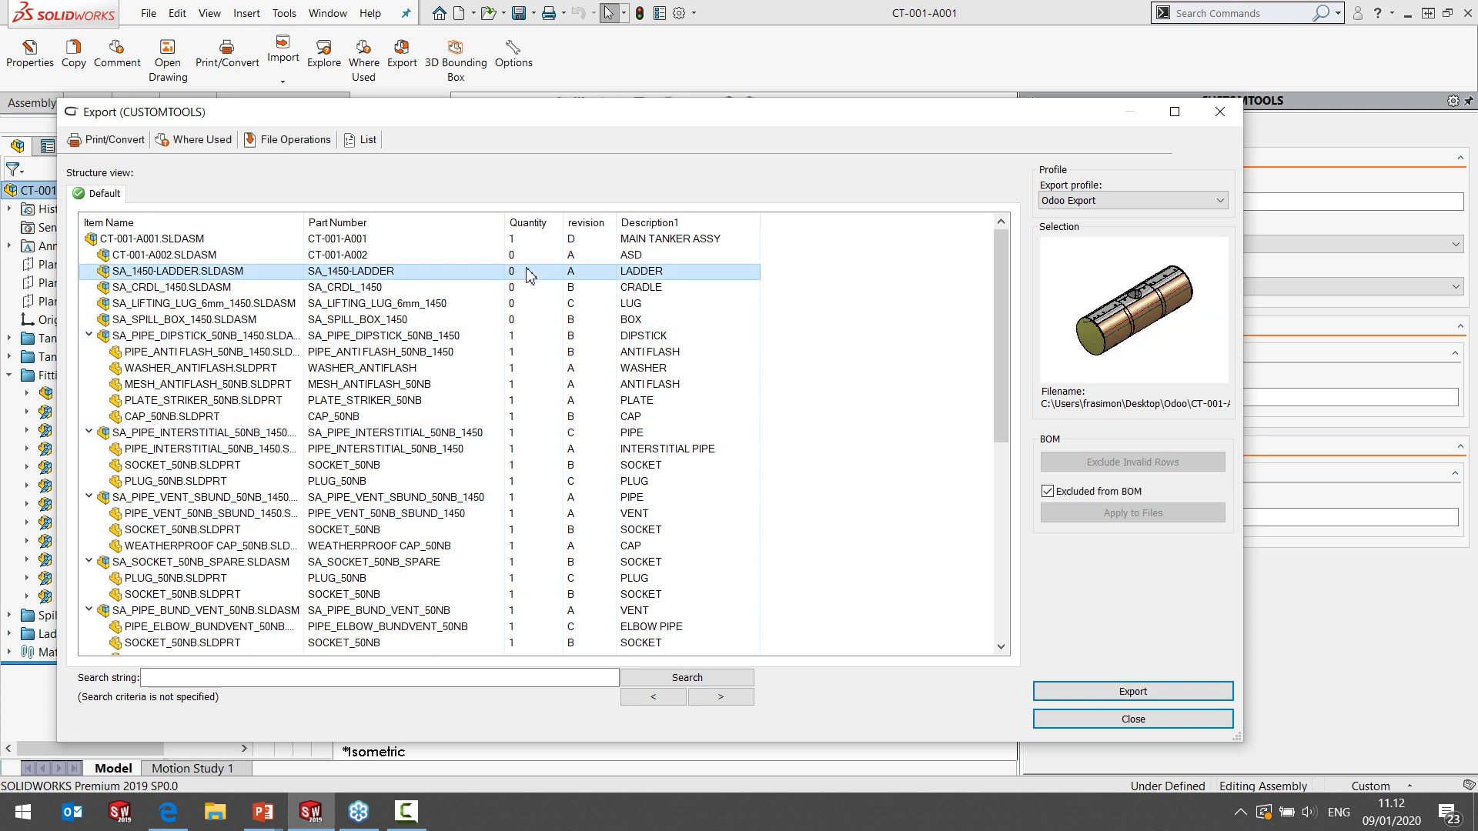
{"action": "left_click", "coordinate": [524, 289]}
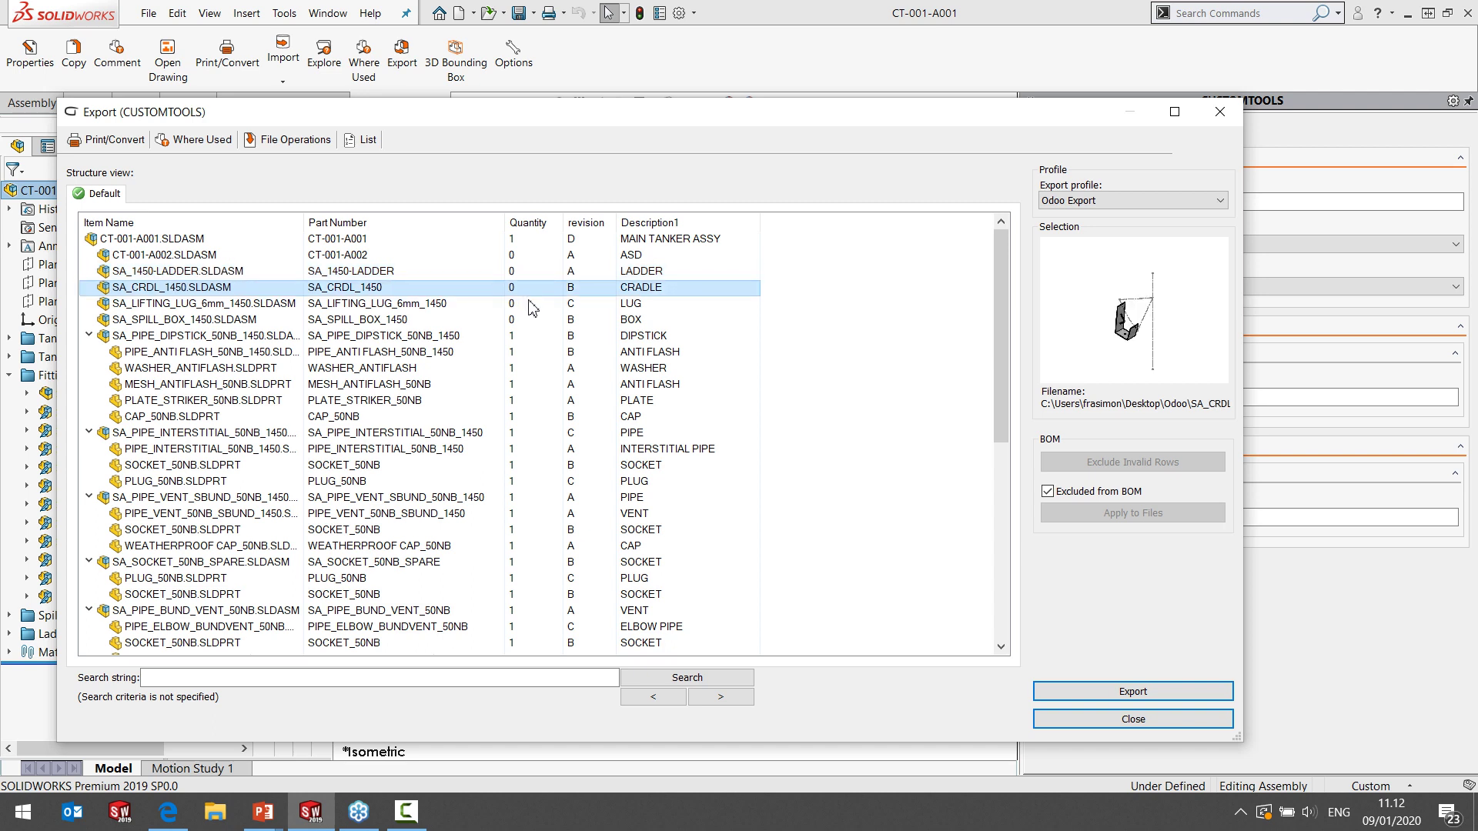
{"action": "left_click", "coordinate": [529, 303]}
{"action": "left_click", "coordinate": [537, 319]}
{"action": "left_click", "coordinate": [533, 273]}
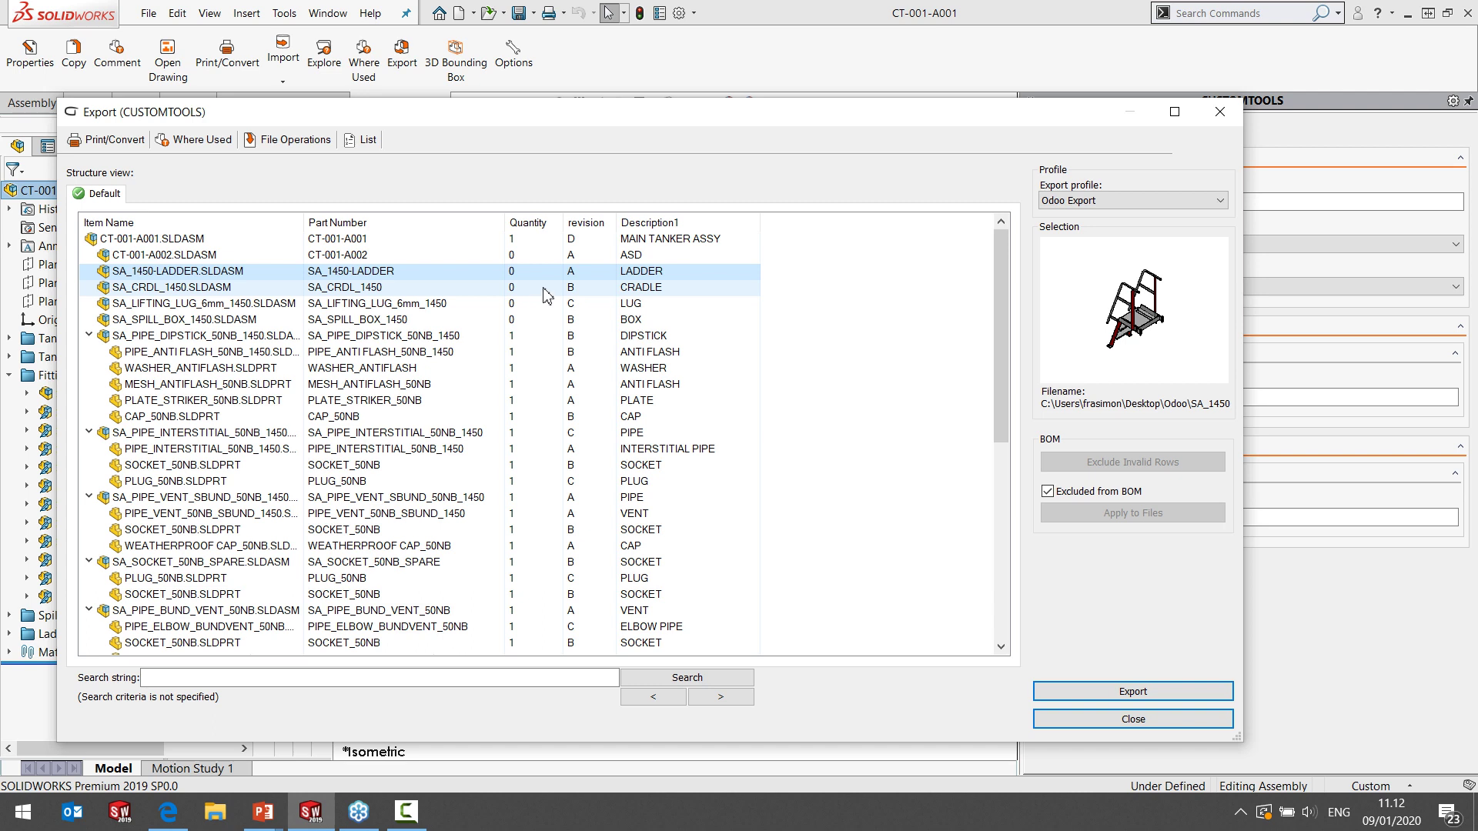
Export the CT-001-A001 main tanker assembly to Odoo using the Odoo Export profile and close the completion message.
{"action": "left_click", "coordinate": [230, 242]}
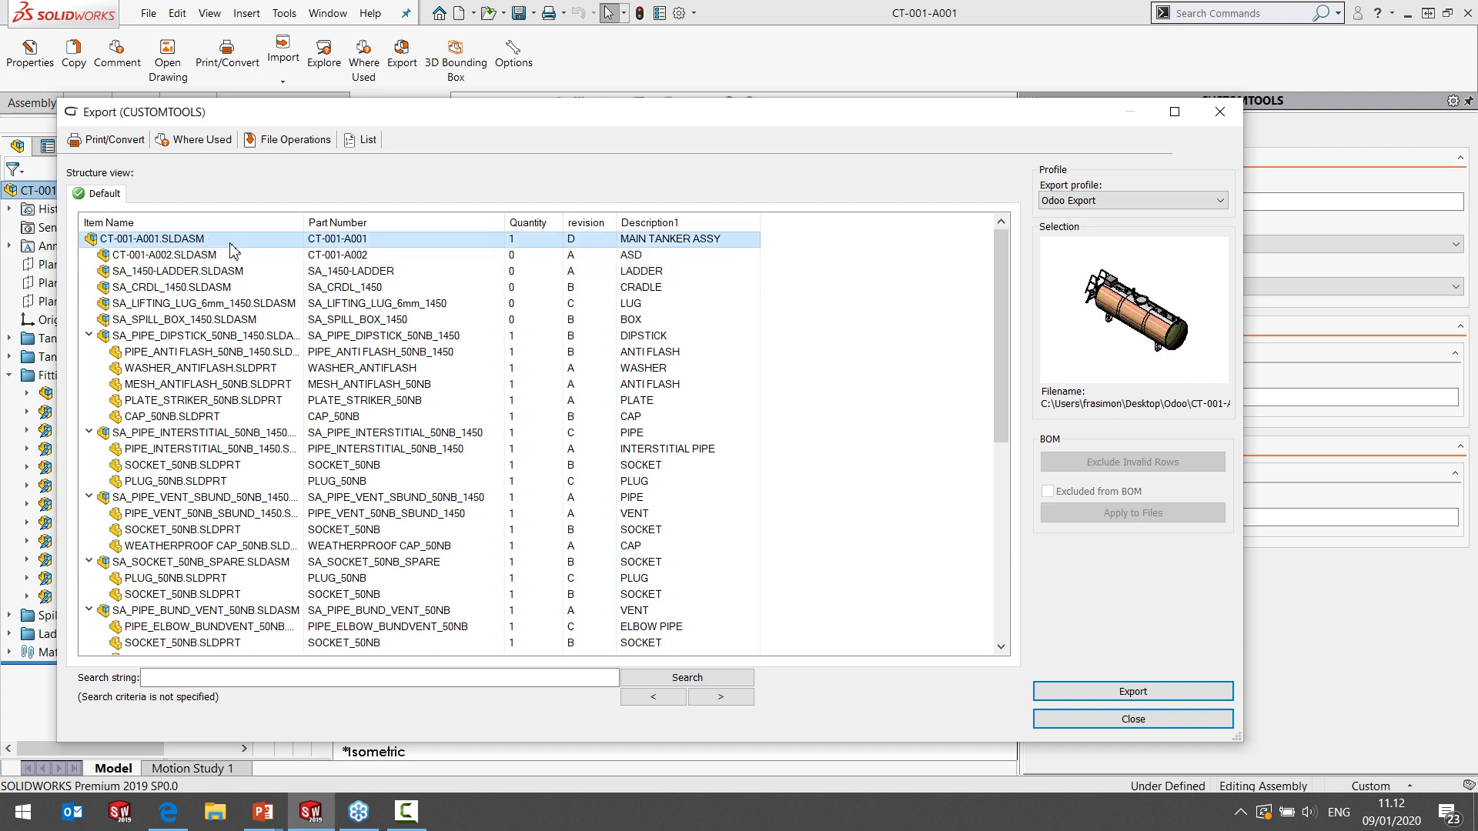
{"action": "left_click", "coordinate": [1126, 693]}
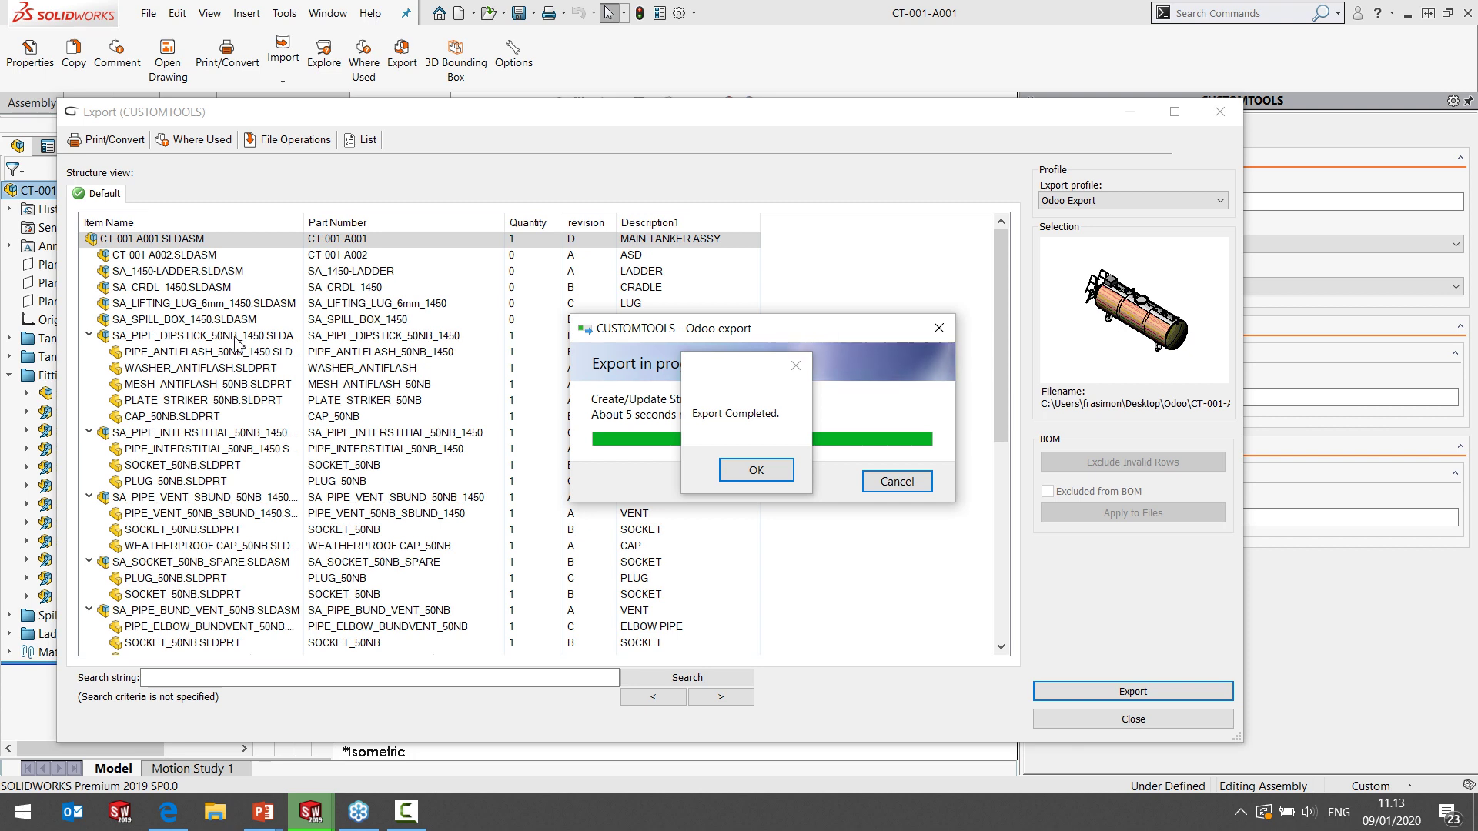
{"action": "left_click", "coordinate": [759, 475]}
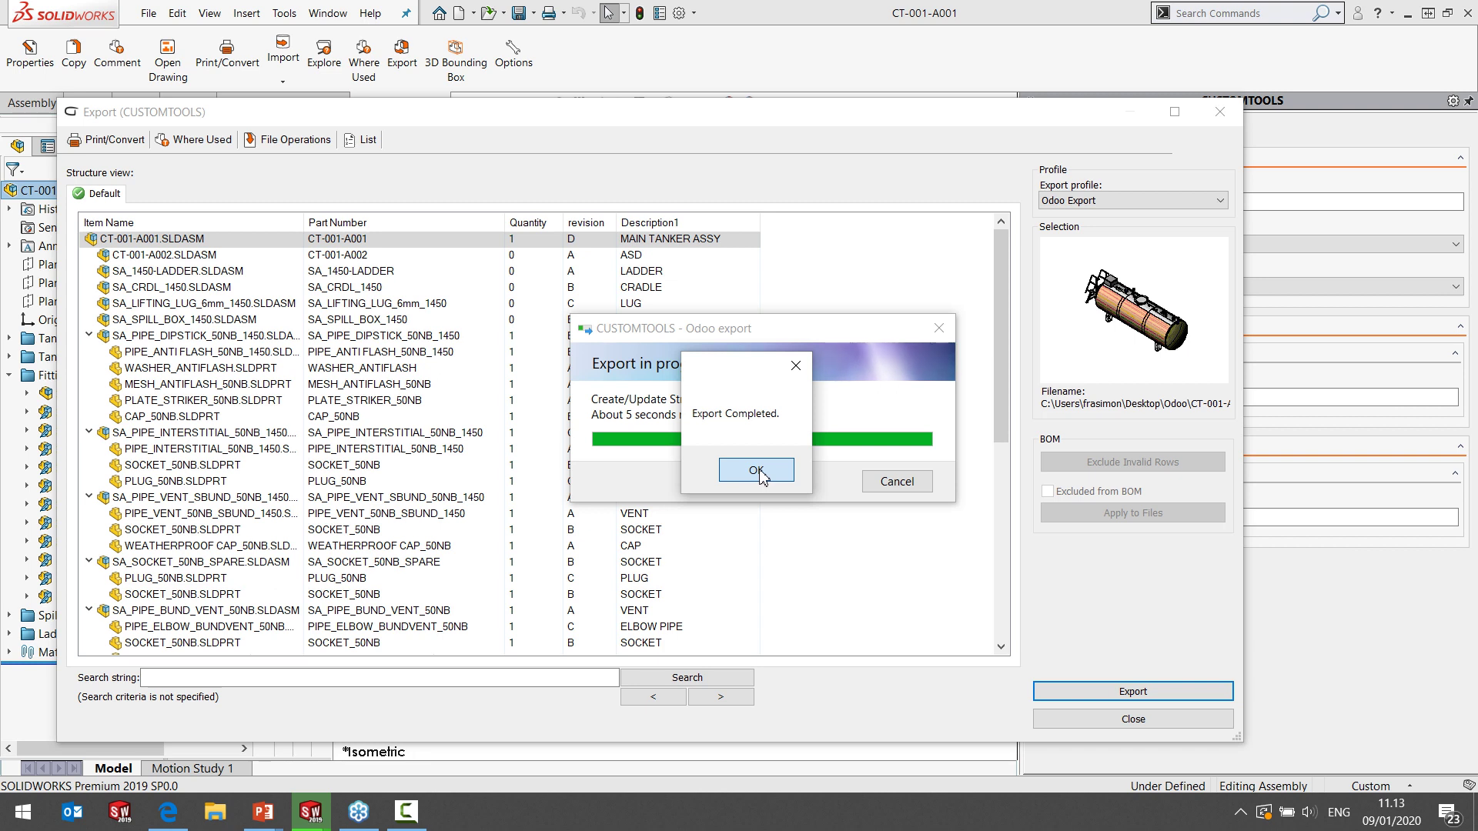
{"action": "left_click", "coordinate": [759, 473]}
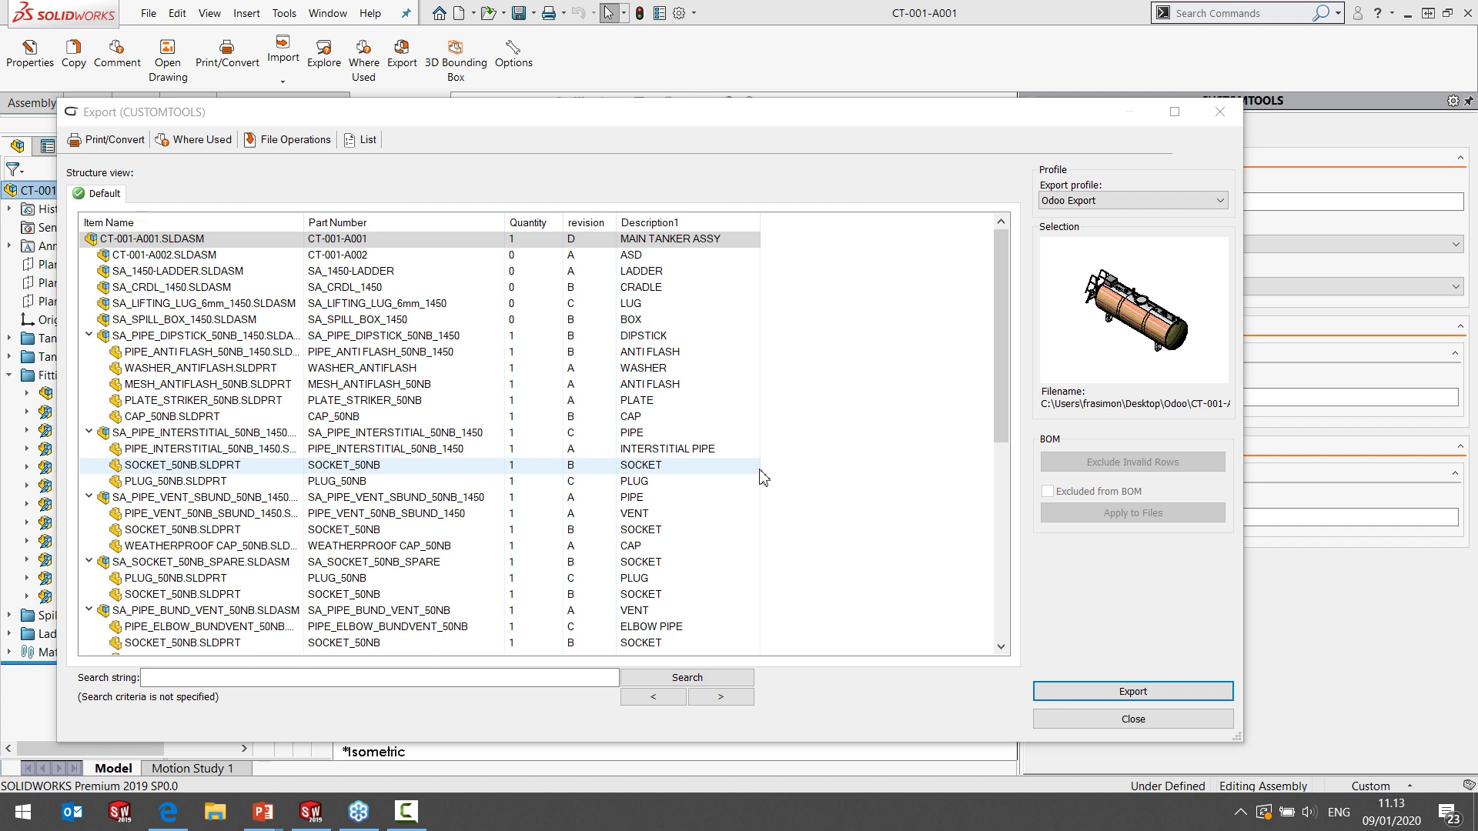
Switch to Odoo in the Edge browser and reload the Products master data to check the exported items.
{"action": "left_click", "coordinate": [174, 826]}
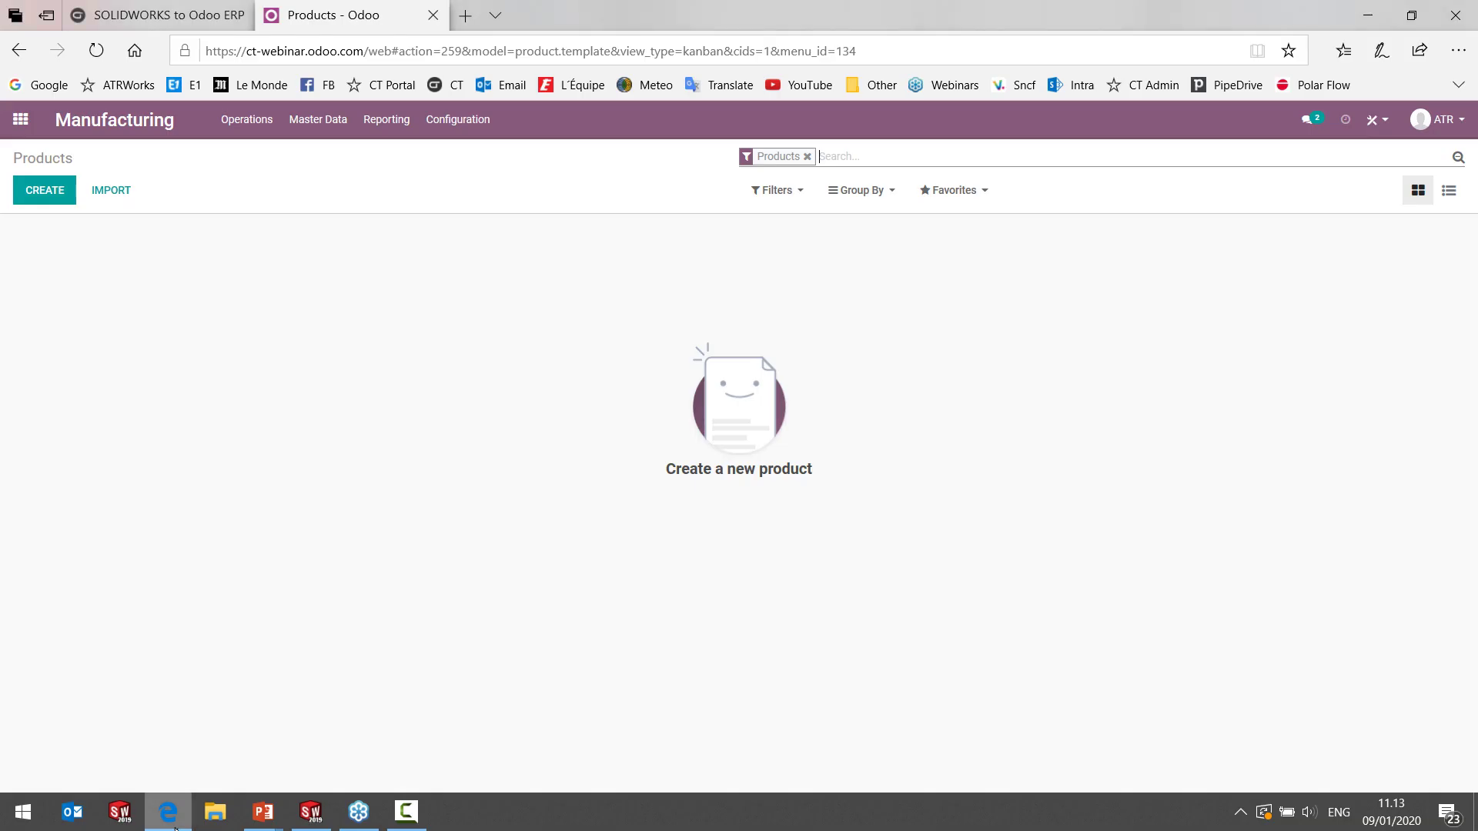
{"action": "left_click", "coordinate": [349, 115]}
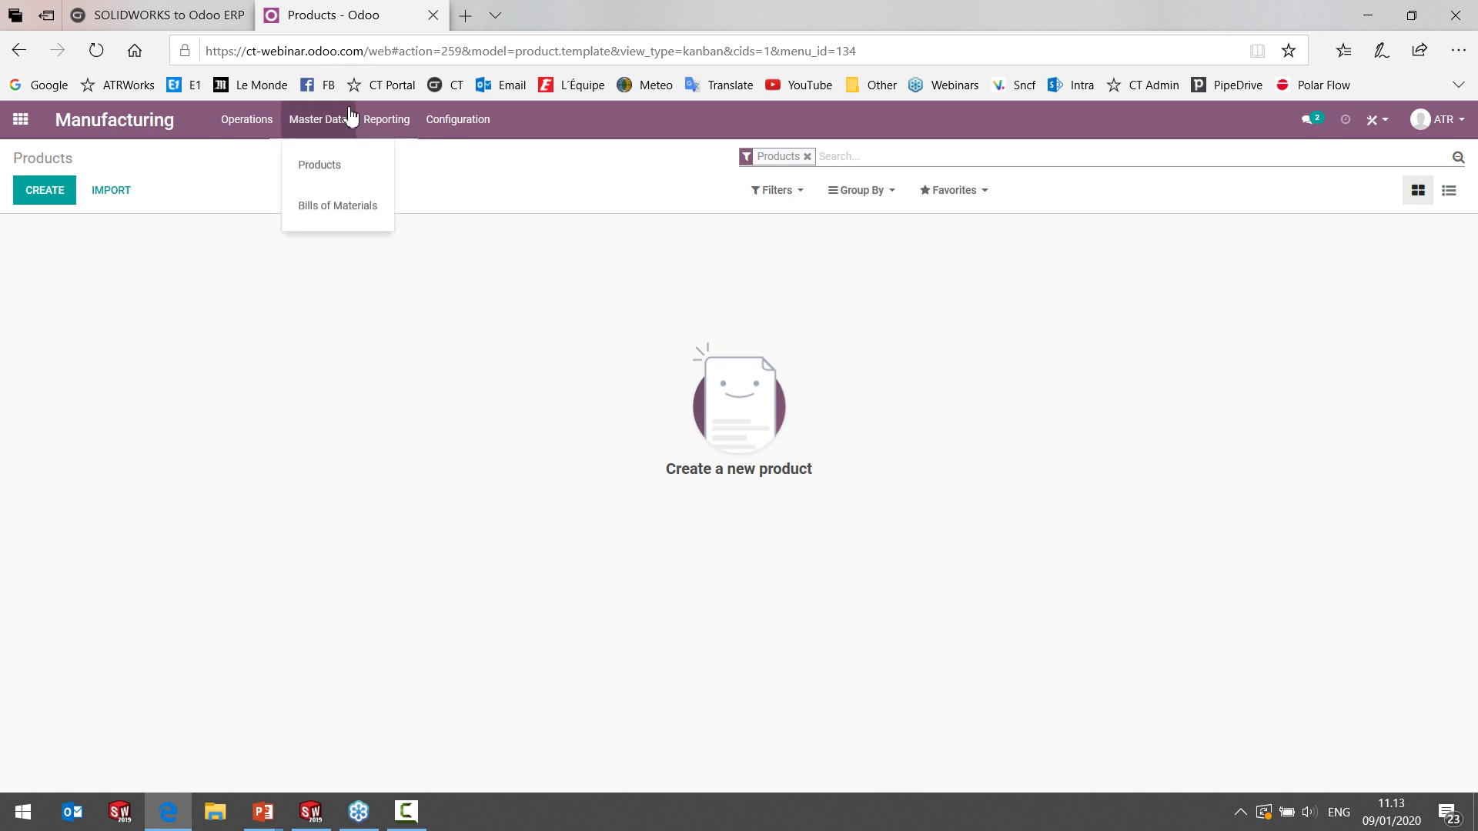
{"action": "left_click", "coordinate": [337, 172]}
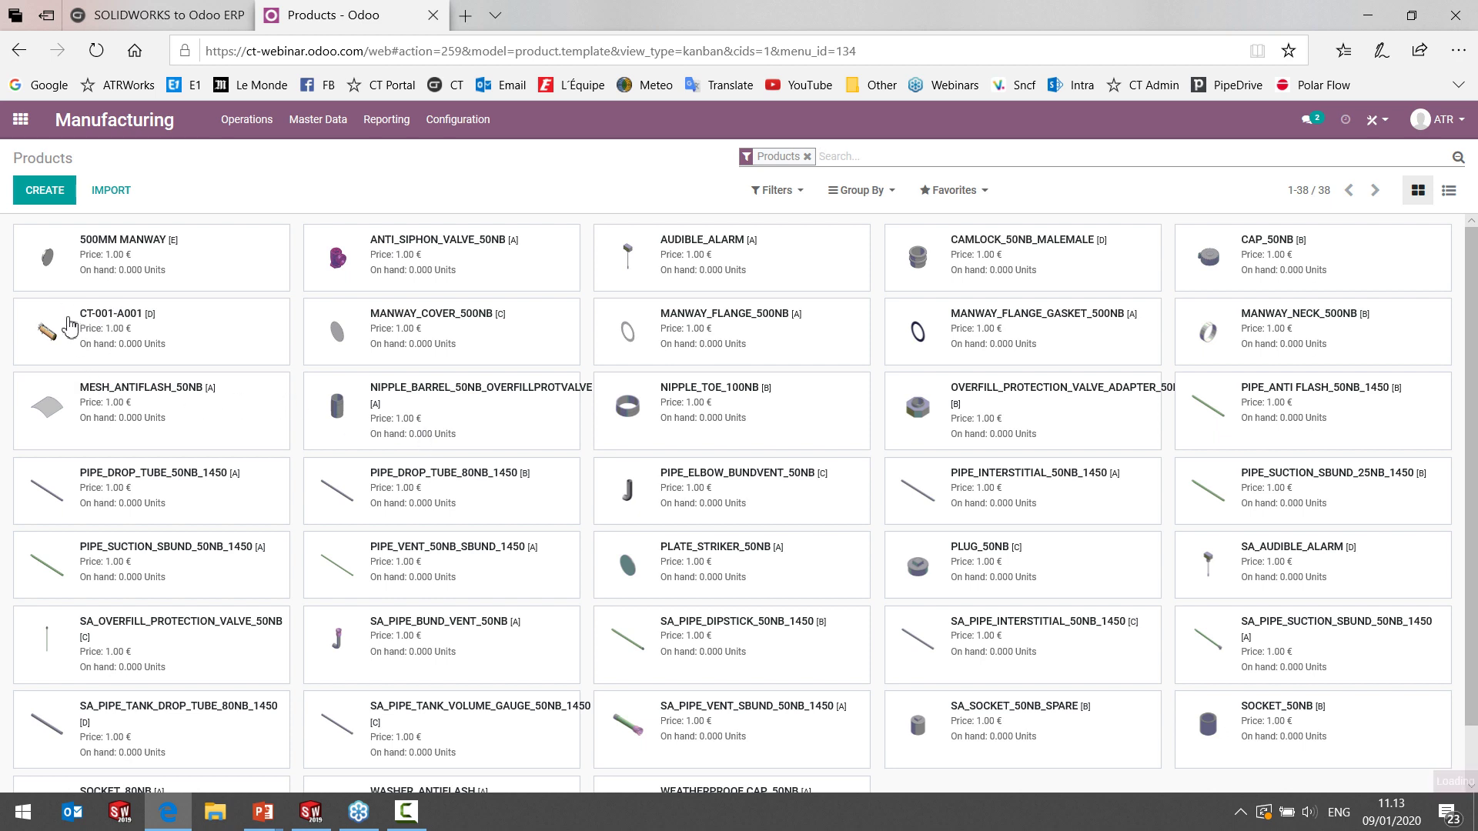
Open the CT-001-A001 product in Odoo and check its internal reference and internal notes.
{"action": "left_click", "coordinate": [69, 326]}
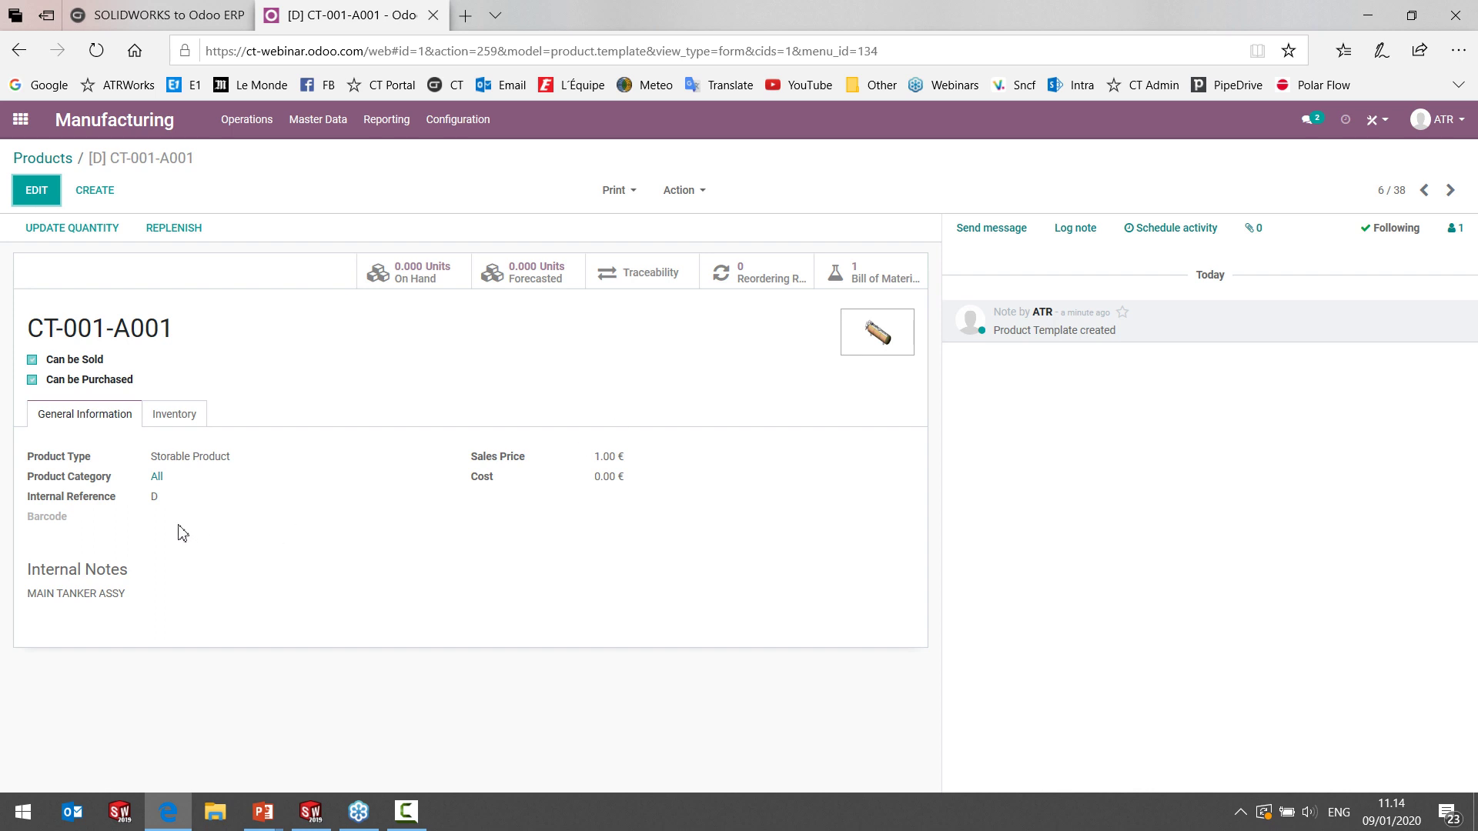
{"action": "double_click", "coordinate": [155, 496]}
{"action": "triple_click", "coordinate": [114, 594]}
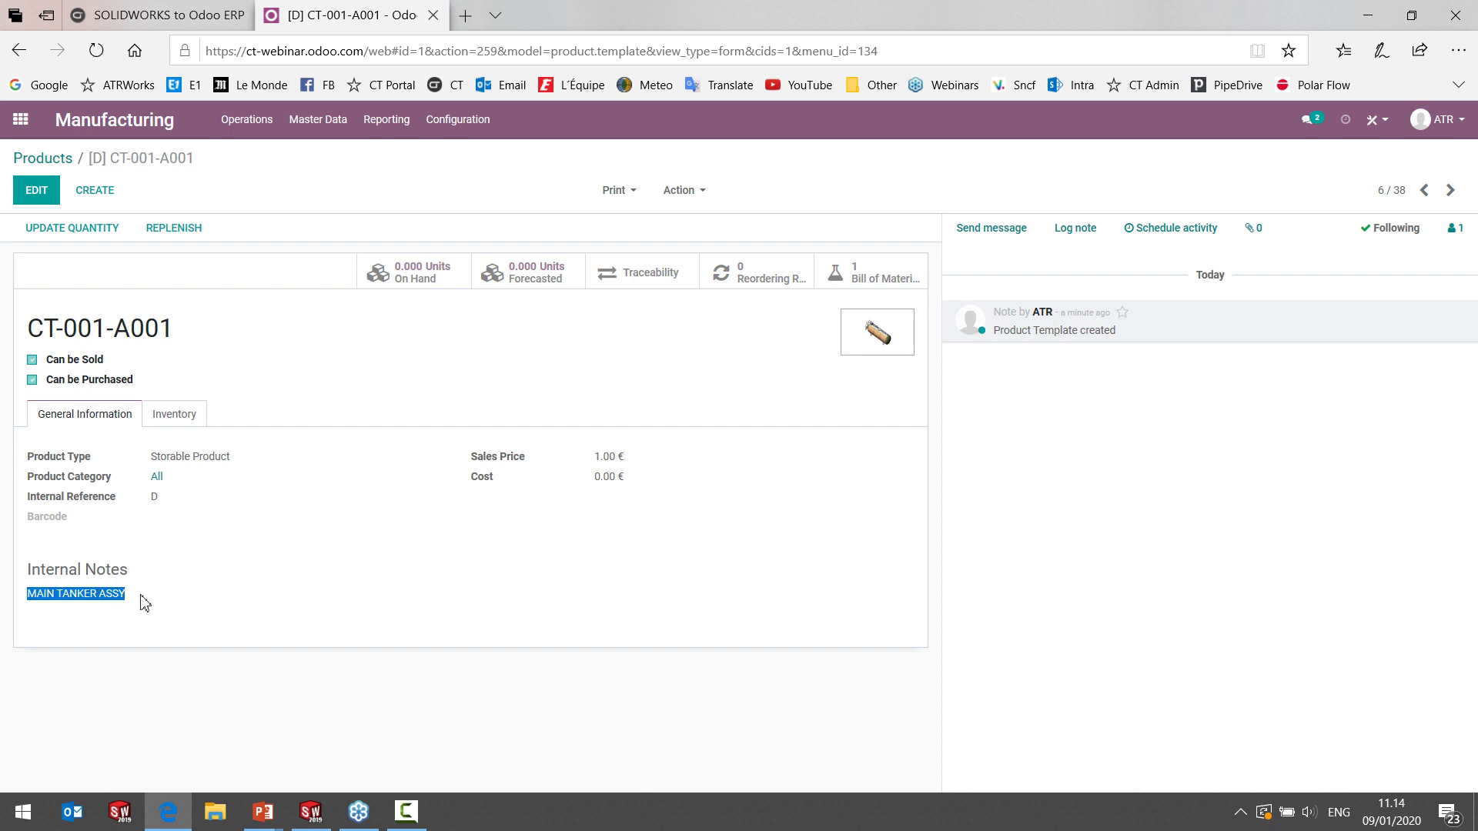
{"action": "left_click", "coordinate": [395, 556]}
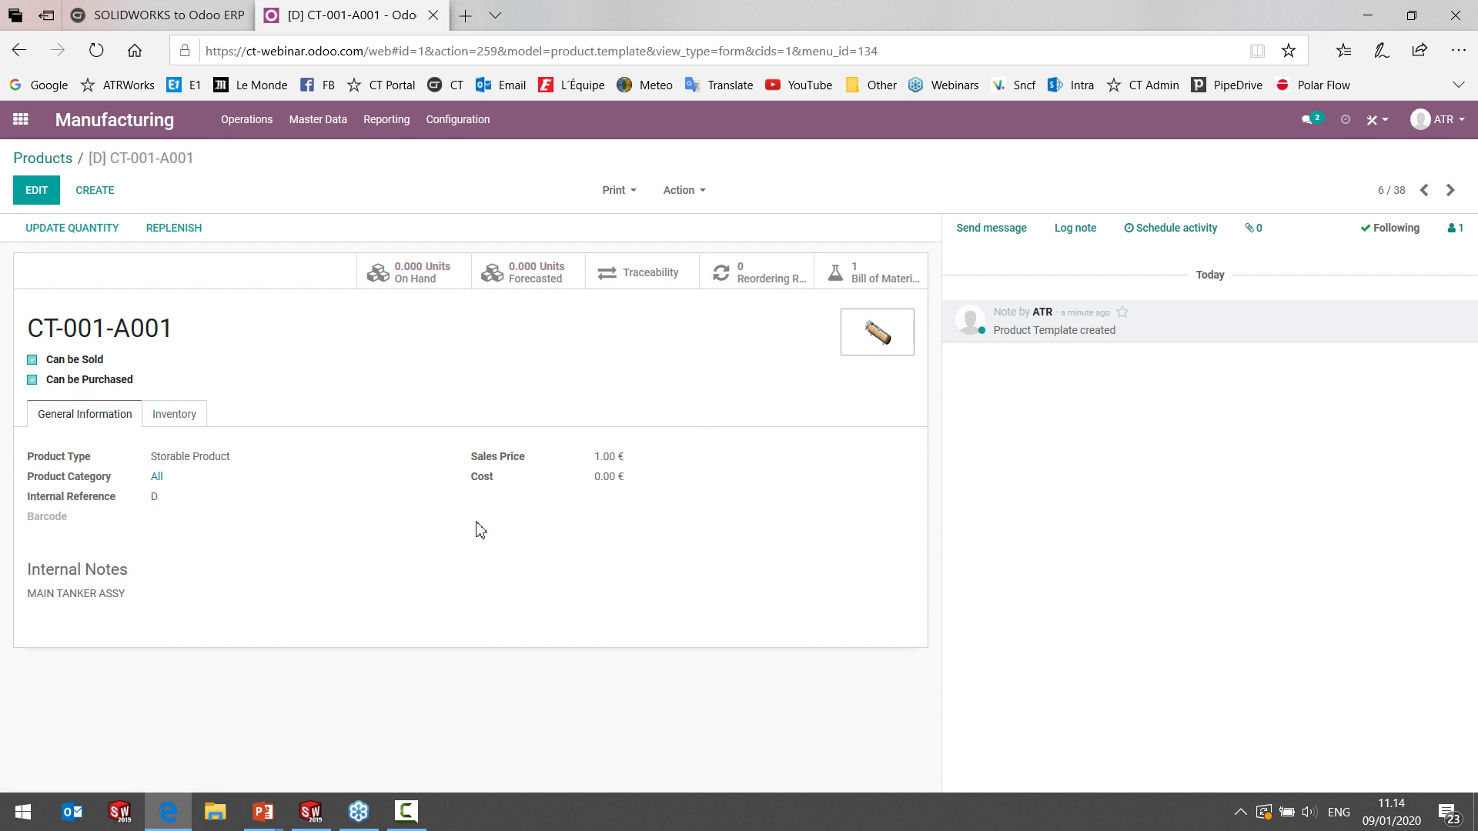
Read the Internal Reference, Internal Notes and product name fields to see where the exported SOLIDWORKS properties landed.
{"action": "left_click_drag", "start_coordinate": [60, 501], "coordinate": [104, 499]}
{"action": "double_click", "coordinate": [105, 499]}
{"action": "left_click", "coordinate": [99, 501]}
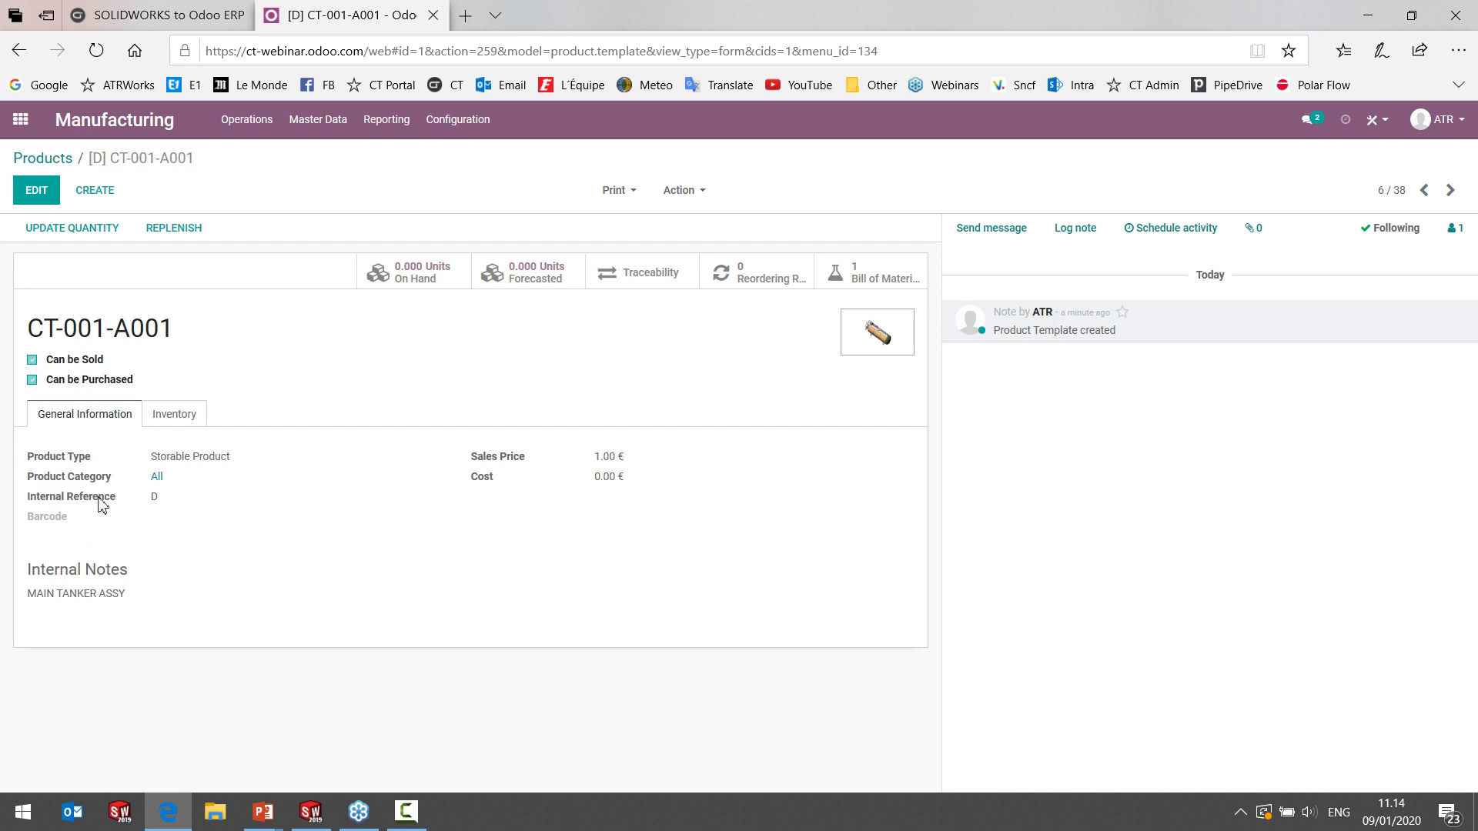
{"action": "double_click", "coordinate": [154, 498]}
{"action": "triple_click", "coordinate": [111, 501]}
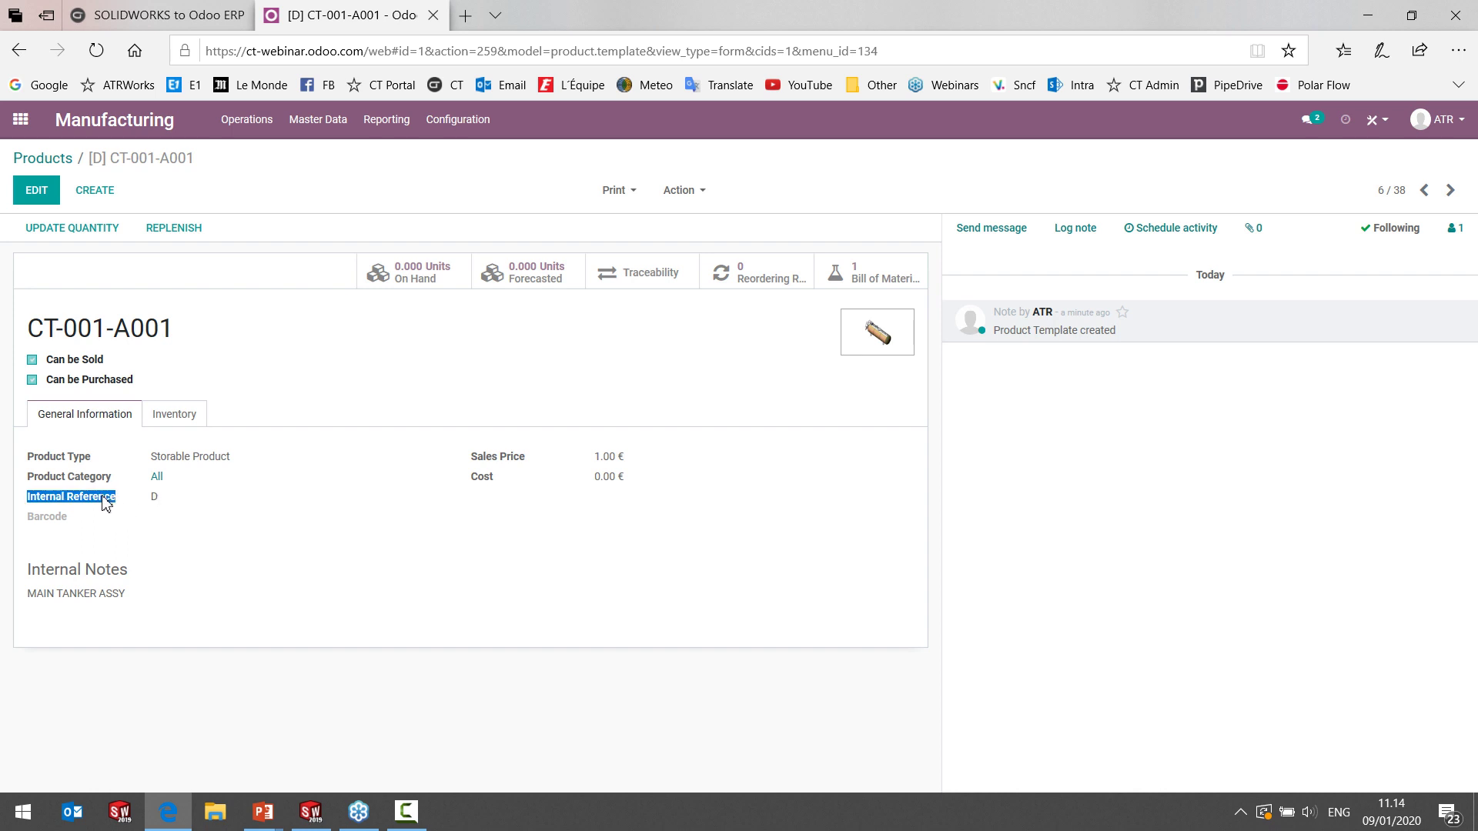
{"action": "left_click_drag", "start_coordinate": [36, 594], "coordinate": [116, 571]}
{"action": "triple_click", "coordinate": [114, 596]}
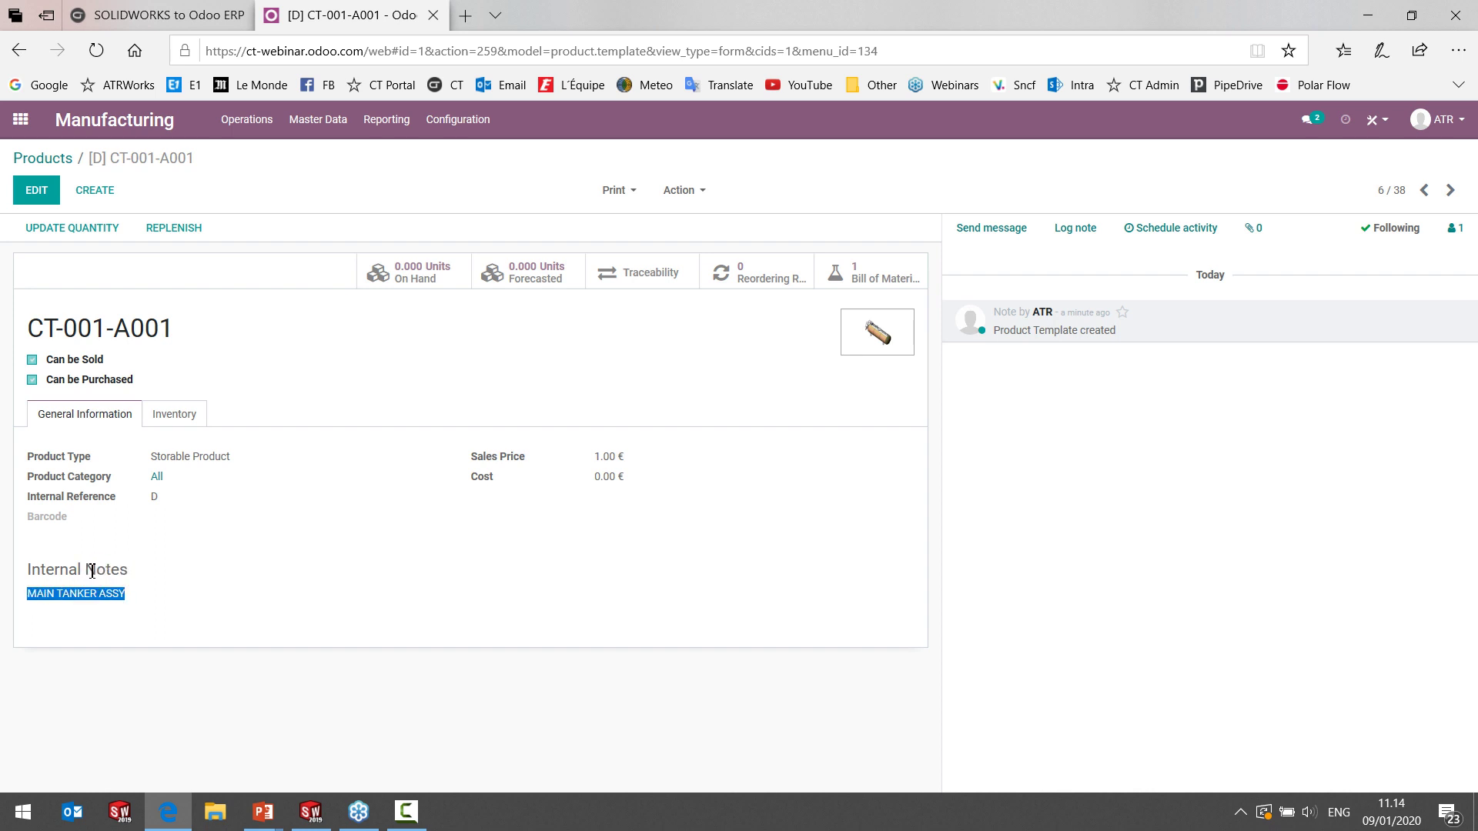
{"action": "left_click_drag", "start_coordinate": [175, 328], "coordinate": [28, 337]}
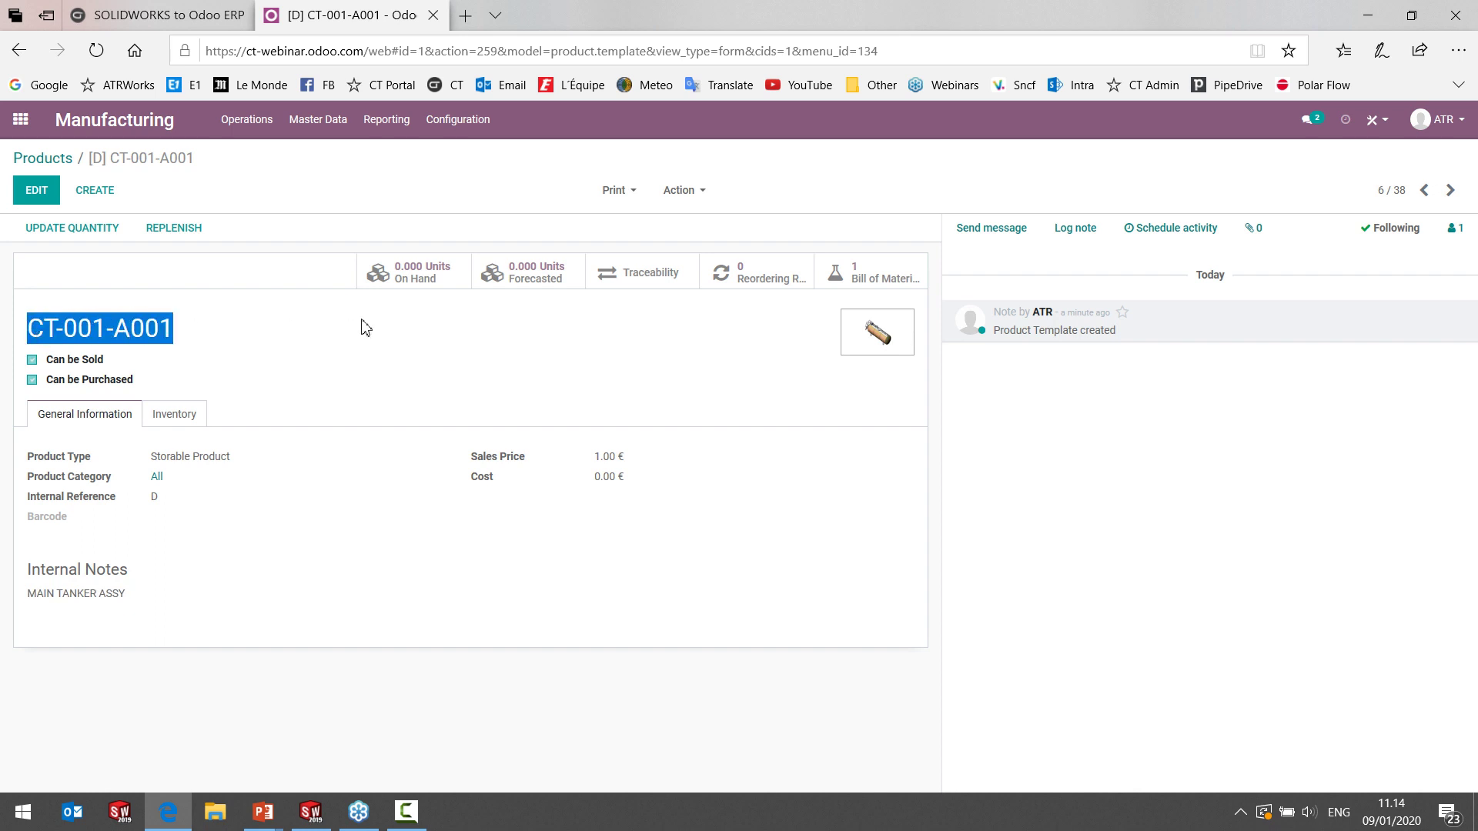
Switch to SOLIDWORKS, close the export window and view the Odoo ERP Integration product field mapping in the CUSTOMTOOLS profile options.
{"action": "left_click", "coordinate": [312, 802]}
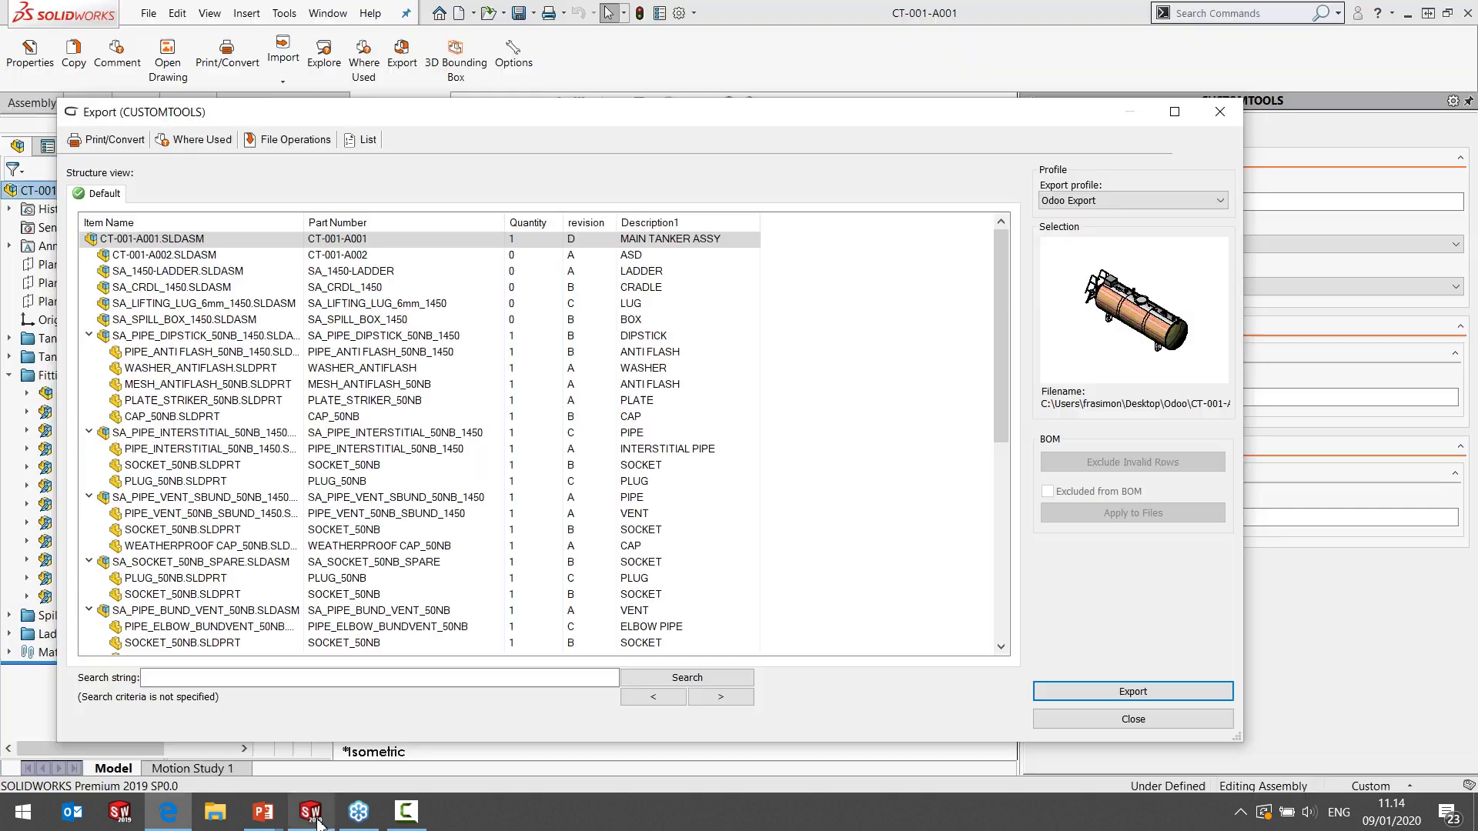
{"action": "left_click", "coordinate": [1124, 719]}
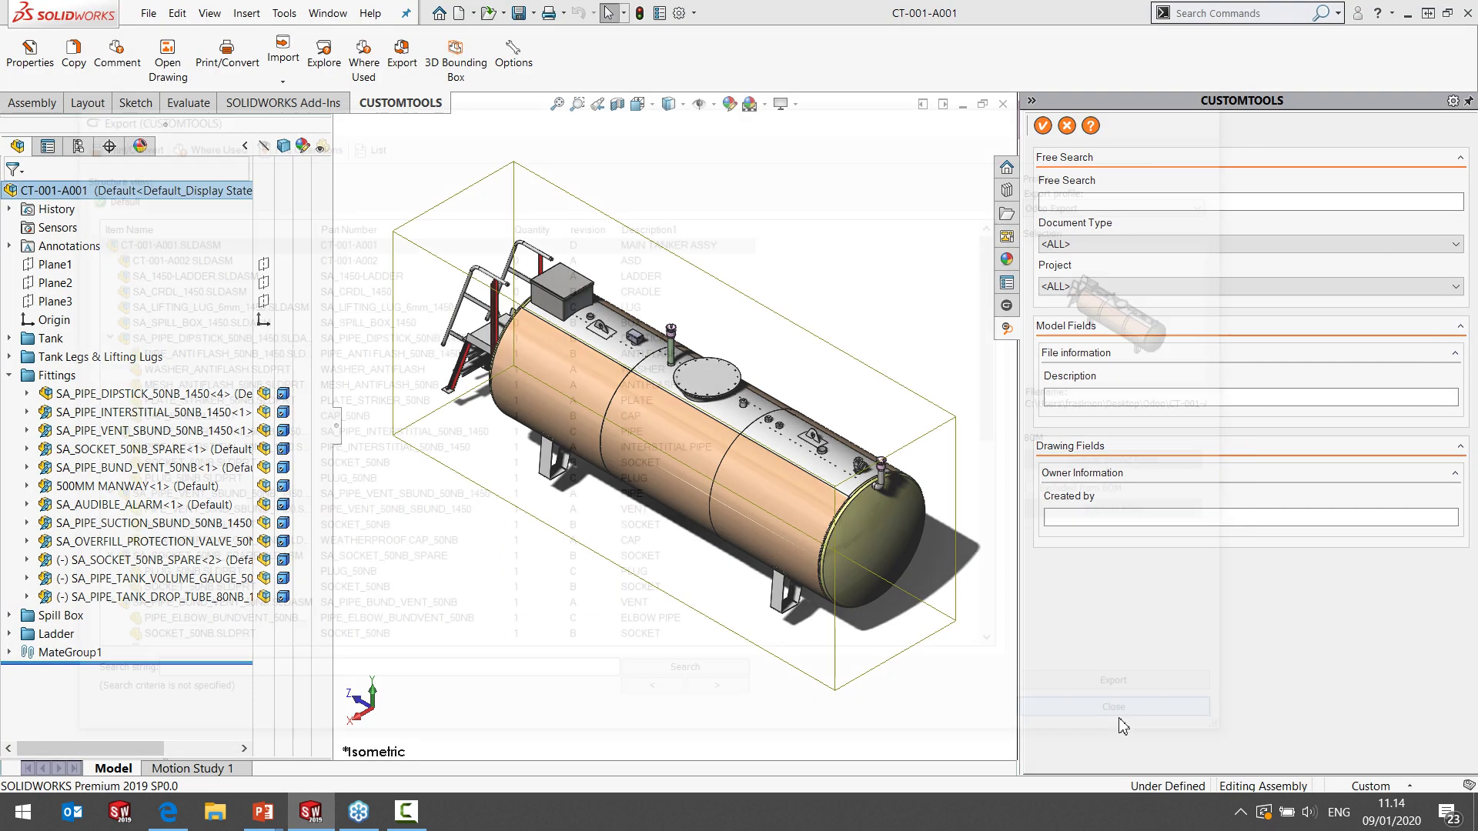
{"action": "left_click", "coordinate": [514, 54]}
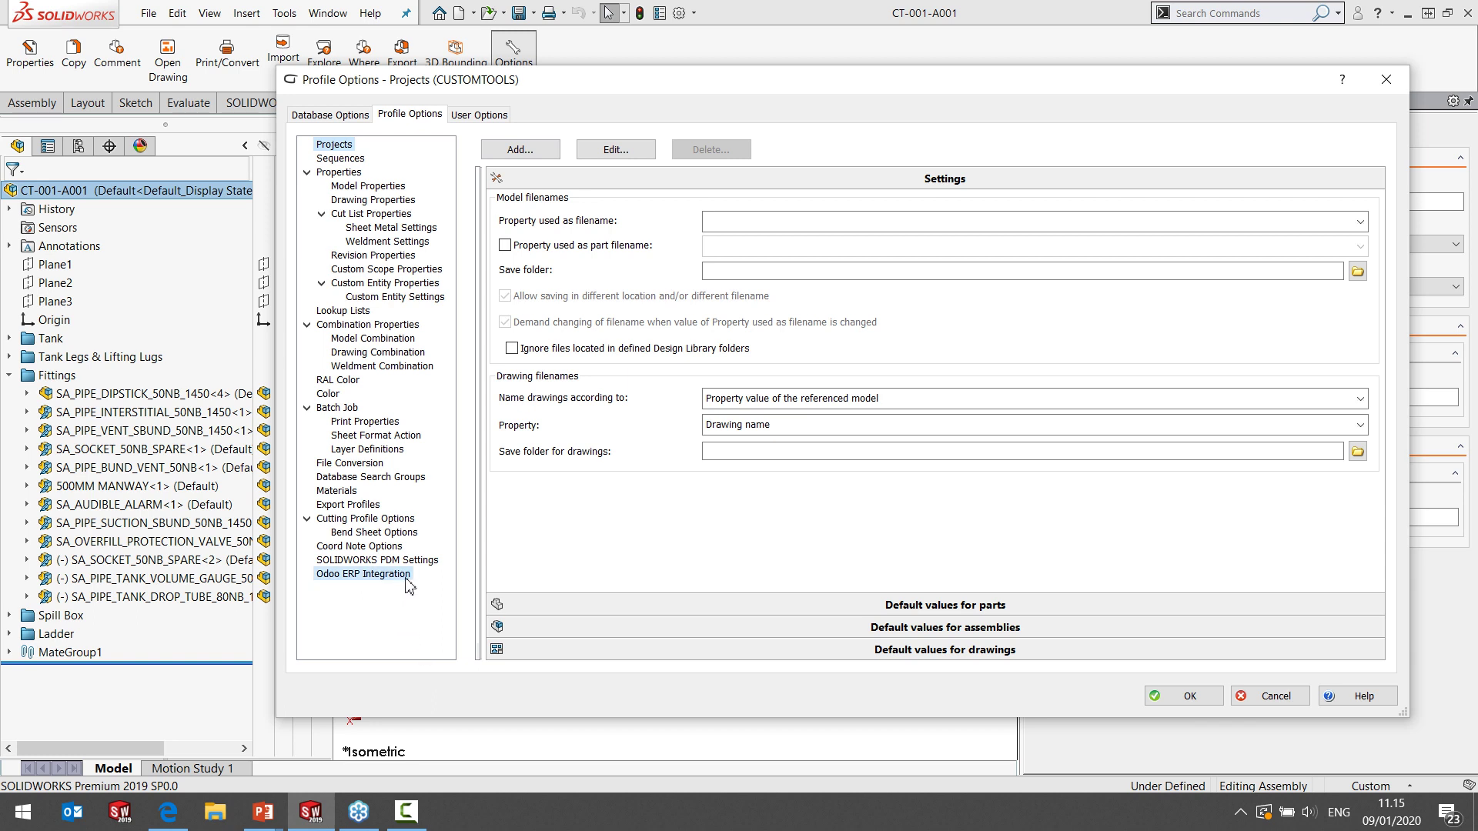
{"action": "left_click", "coordinate": [408, 579]}
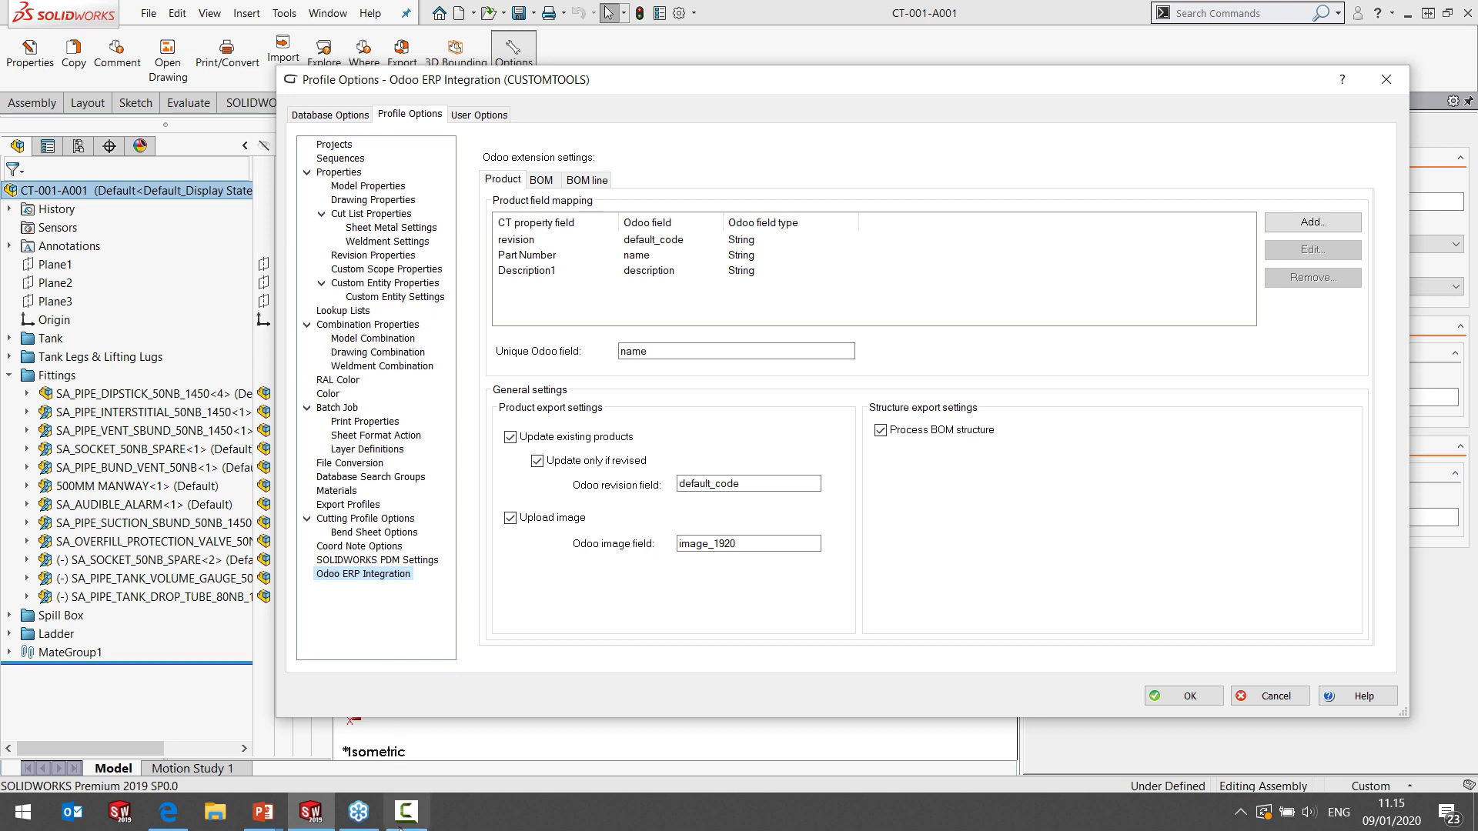
Switch back to Odoo in the Edge browser and open the bill of materials of CT-001-A001.
{"action": "left_click", "coordinate": [173, 820]}
{"action": "left_click", "coordinate": [254, 684]}
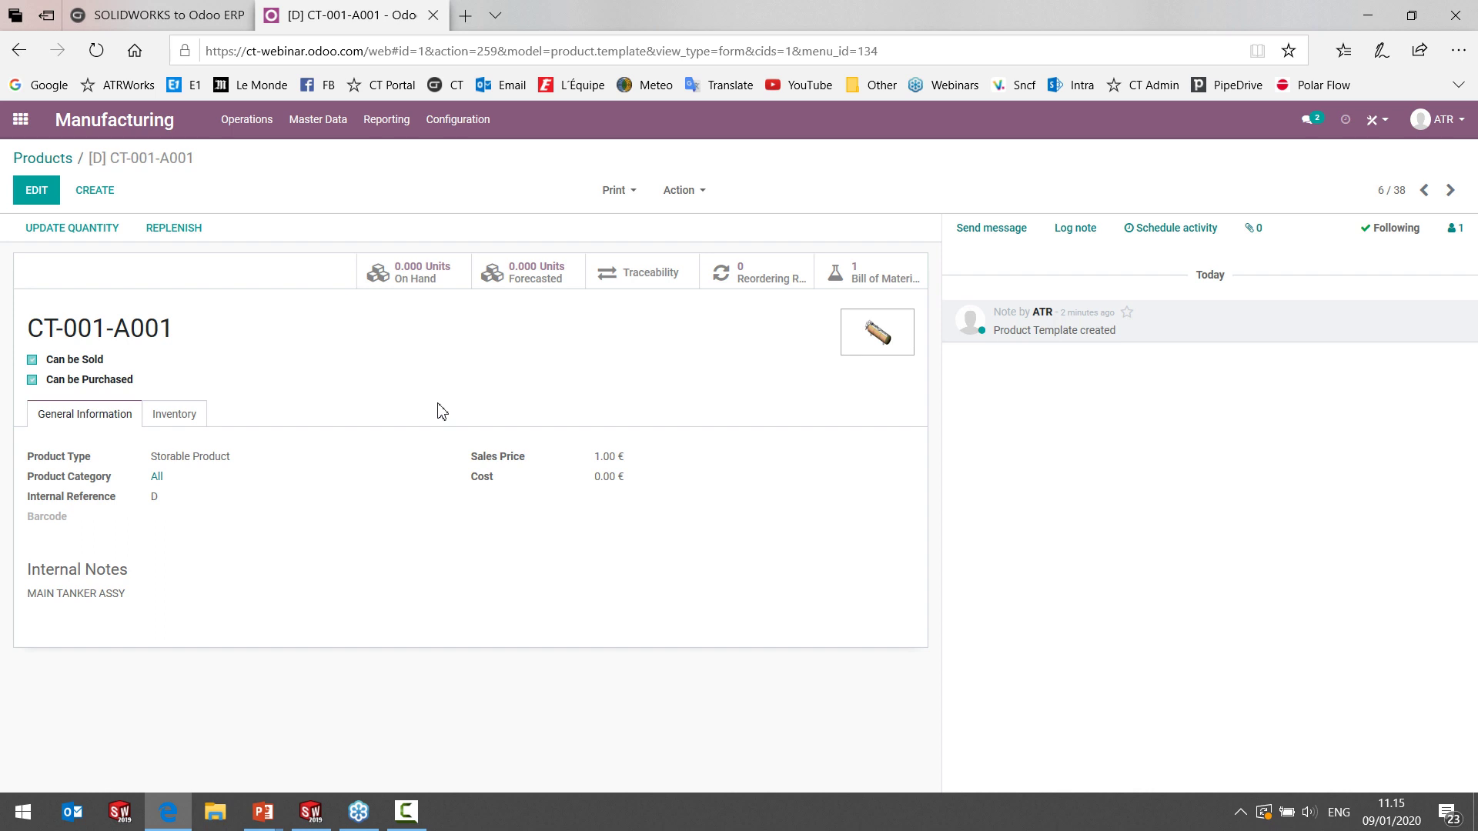
{"action": "left_click", "coordinate": [891, 271]}
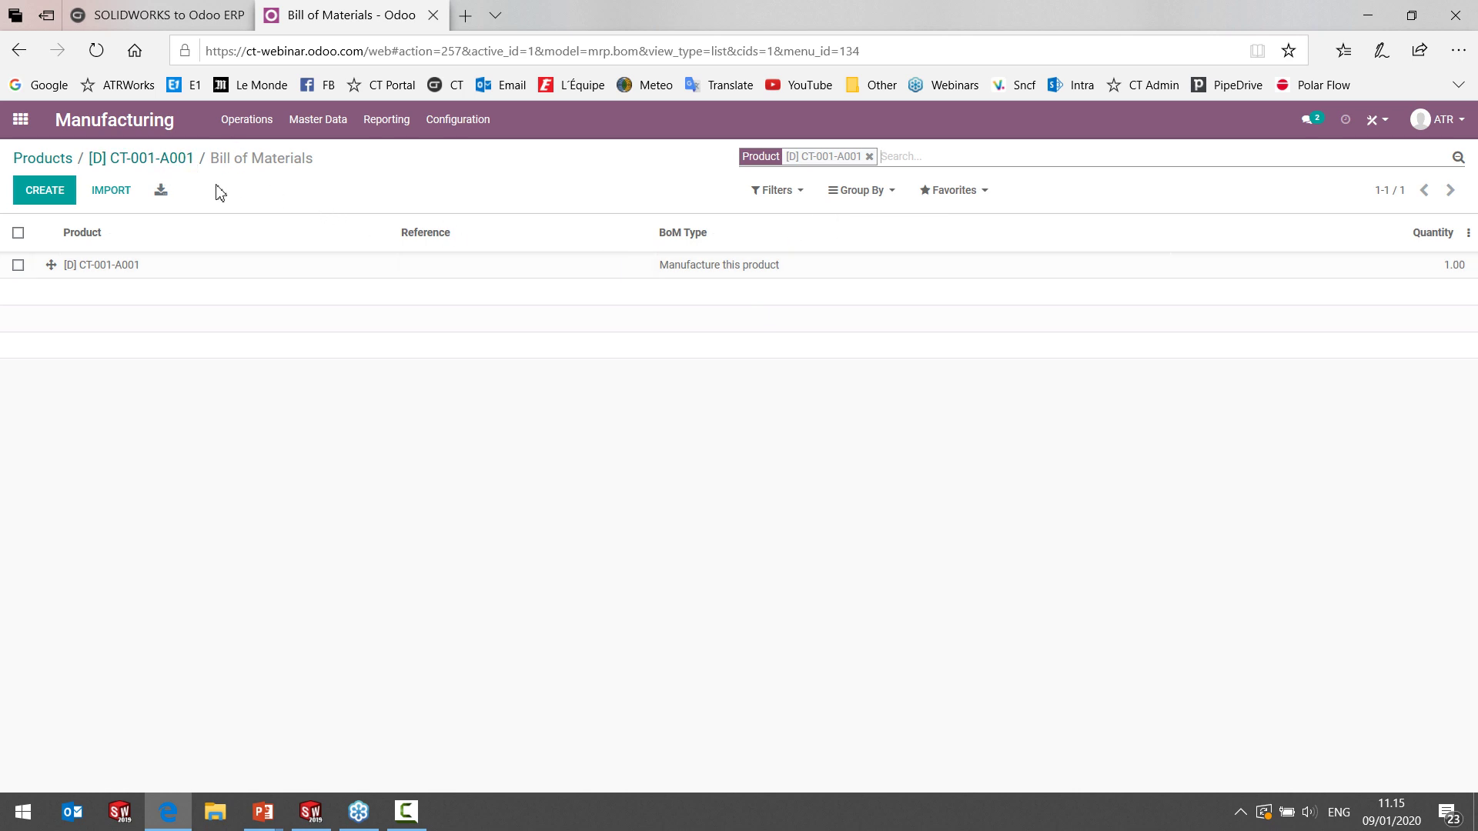
{"action": "left_click", "coordinate": [135, 274]}
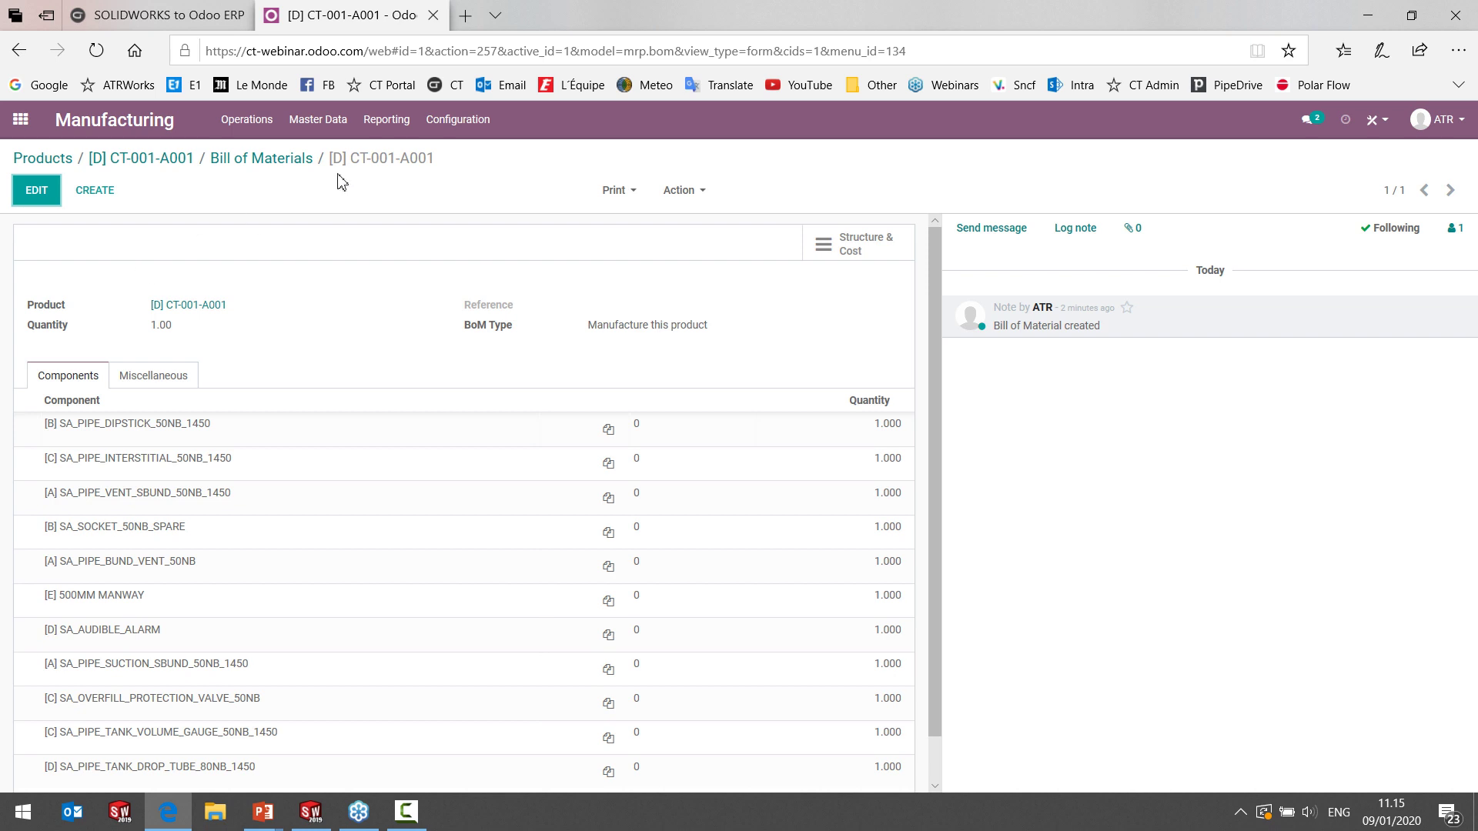
Review the bill of materials components and open the 500MM MANWAY product from its BoM line.
{"action": "scroll", "coordinate": [946, 333], "scroll_direction": "down", "scroll_amount": 1}
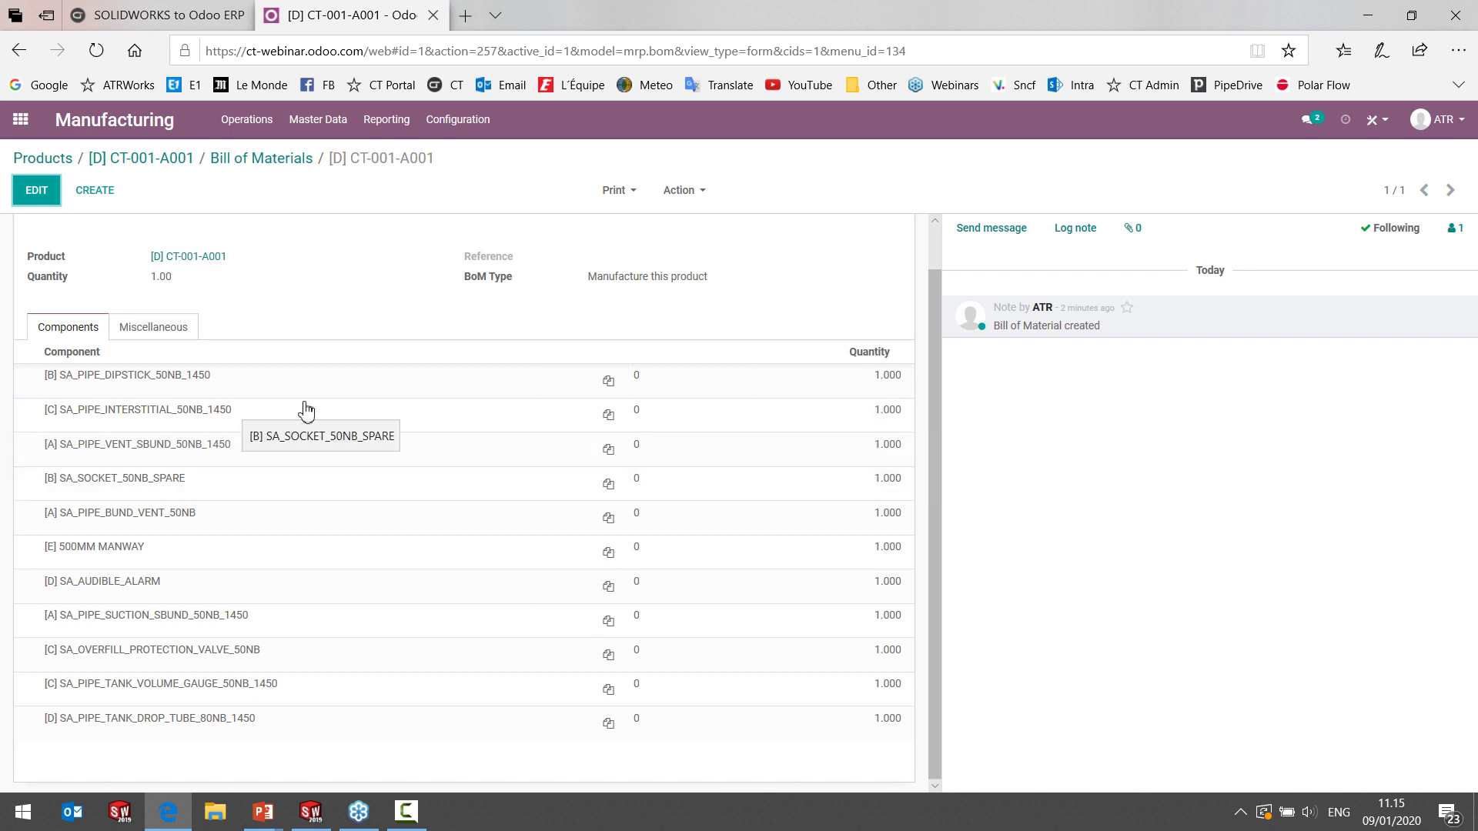
{"action": "left_click", "coordinate": [126, 550]}
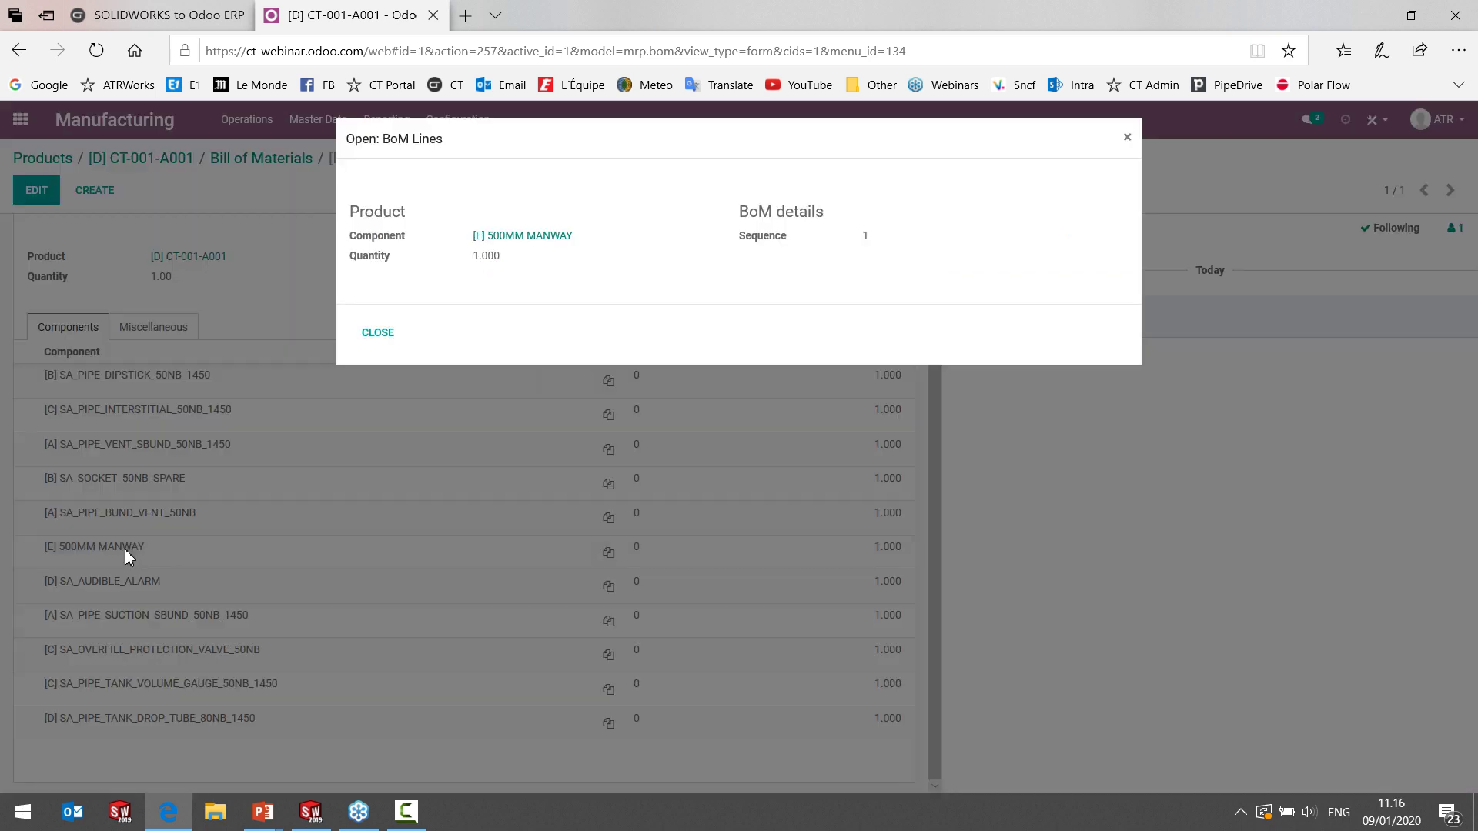
{"action": "left_click", "coordinate": [519, 239]}
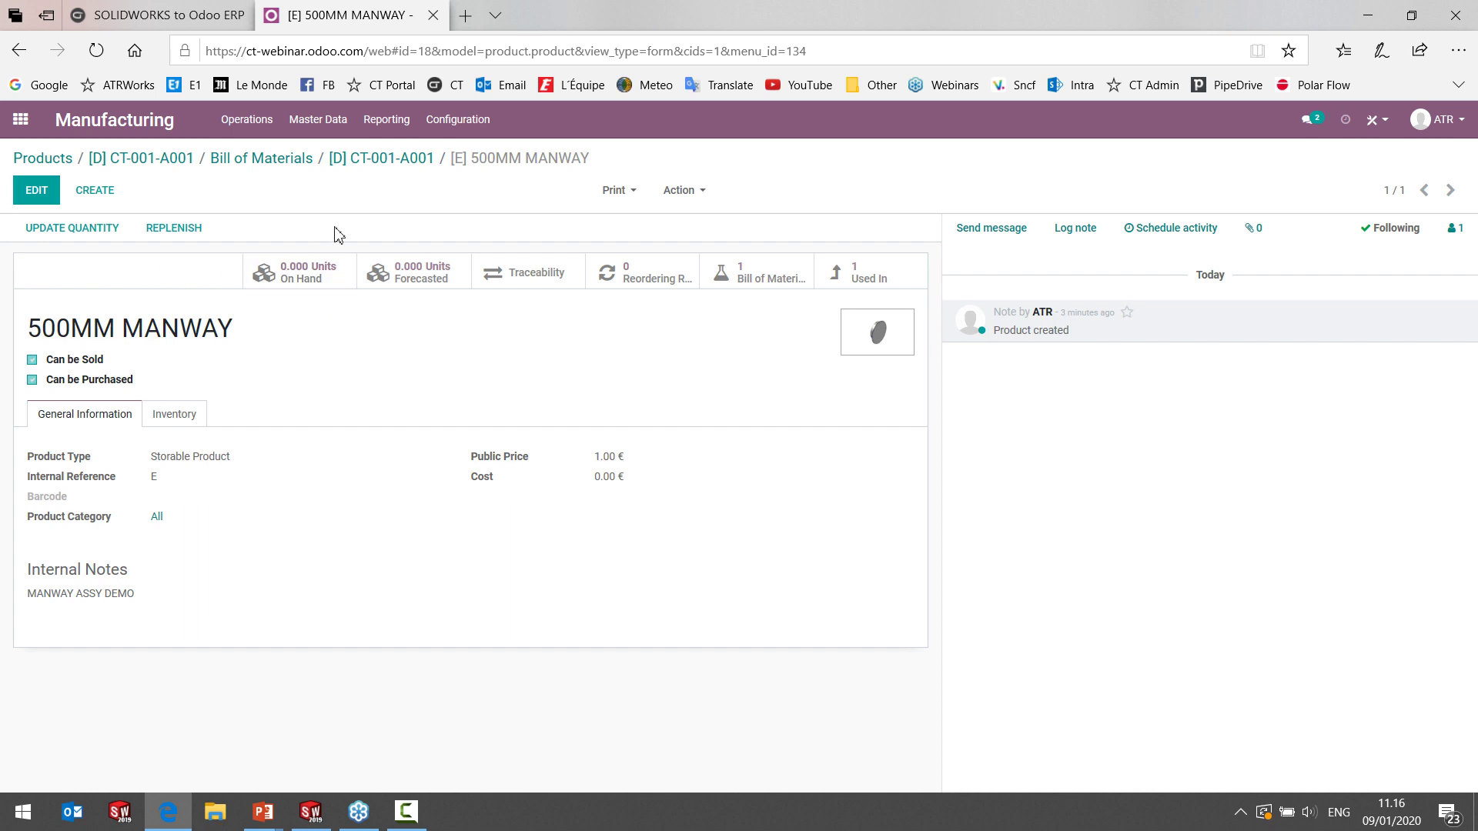
Return to SOLIDWORKS, cancel the CUSTOMTOOLS profile options and clear the assembly selection.
{"action": "left_click", "coordinate": [311, 812]}
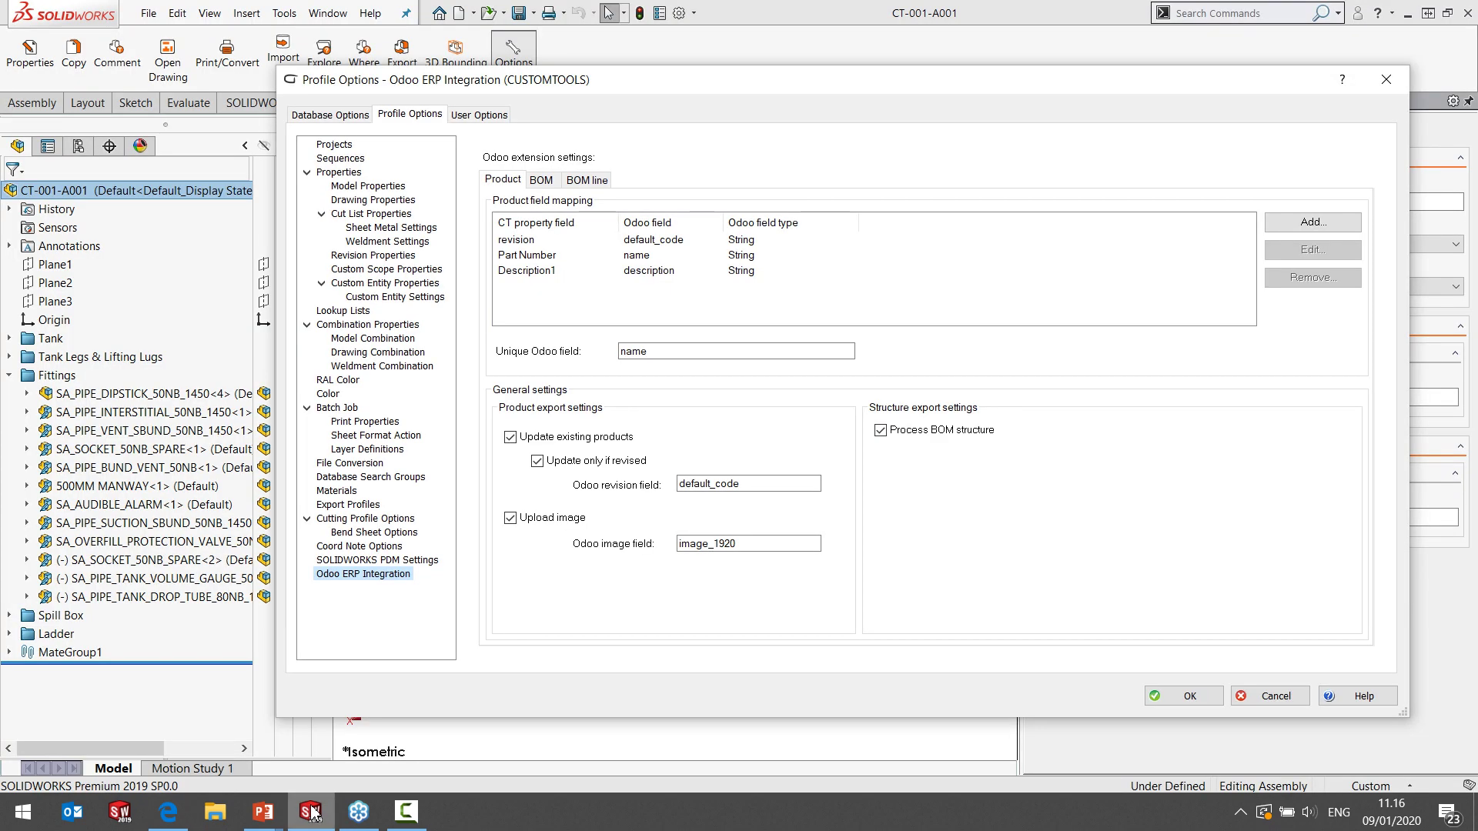
{"action": "left_click", "coordinate": [1297, 704]}
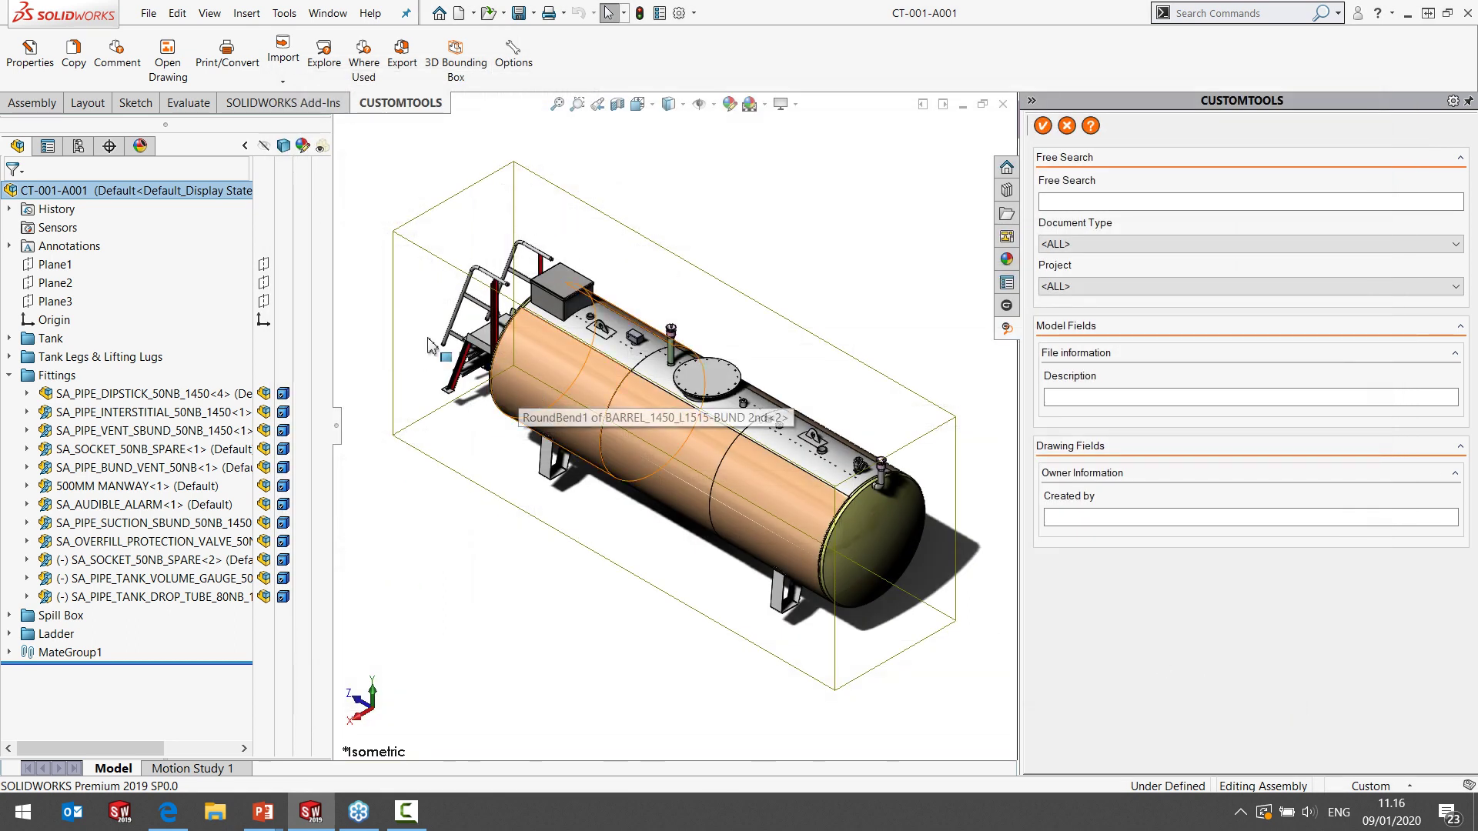
{"action": "left_click", "coordinate": [783, 195]}
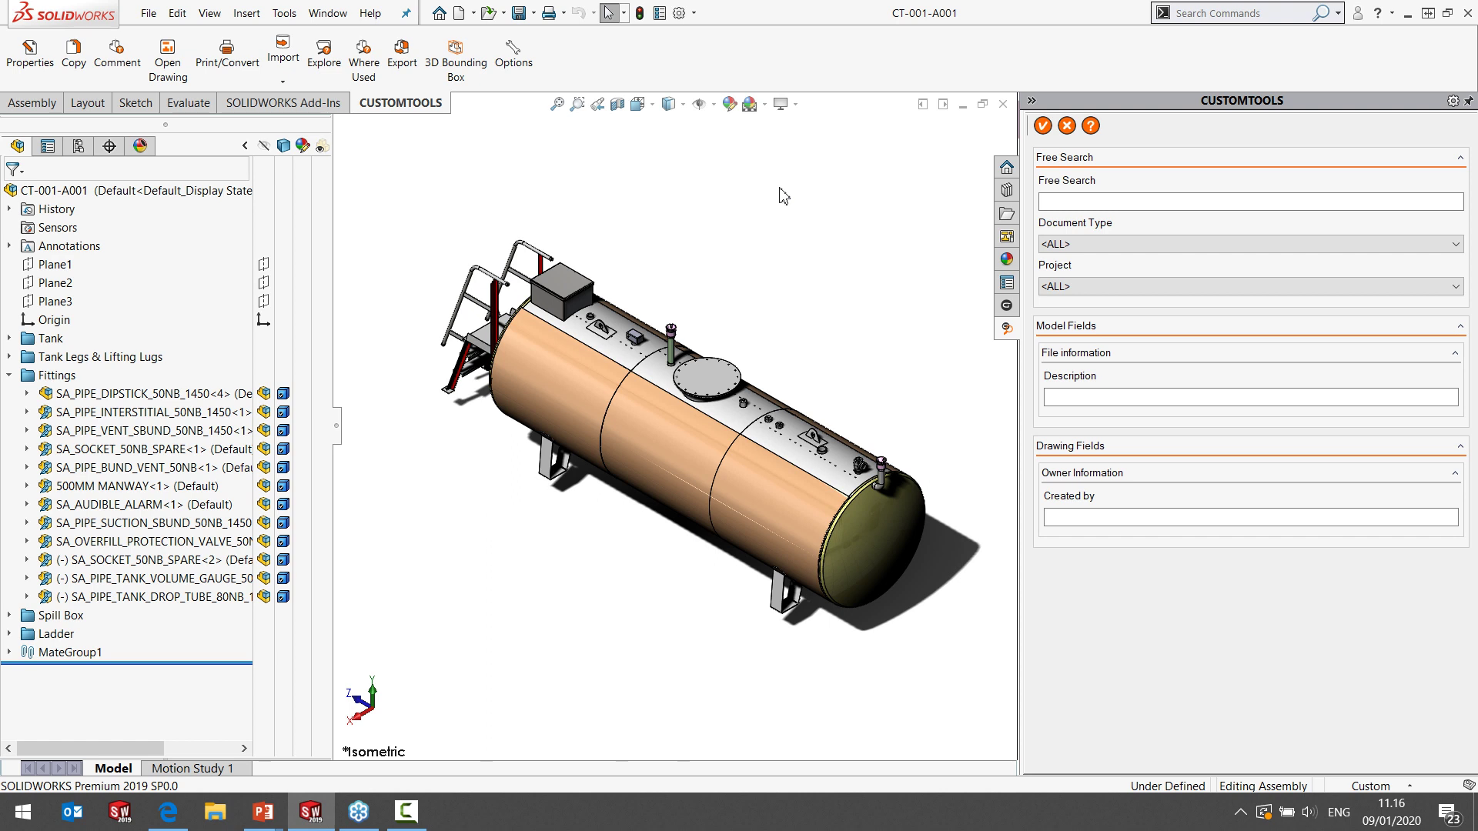
Start a CUSTOMTOOLS export of the CT-001-A001 assembly and perform the comparison with Odoo.
{"action": "left_click", "coordinate": [148, 192]}
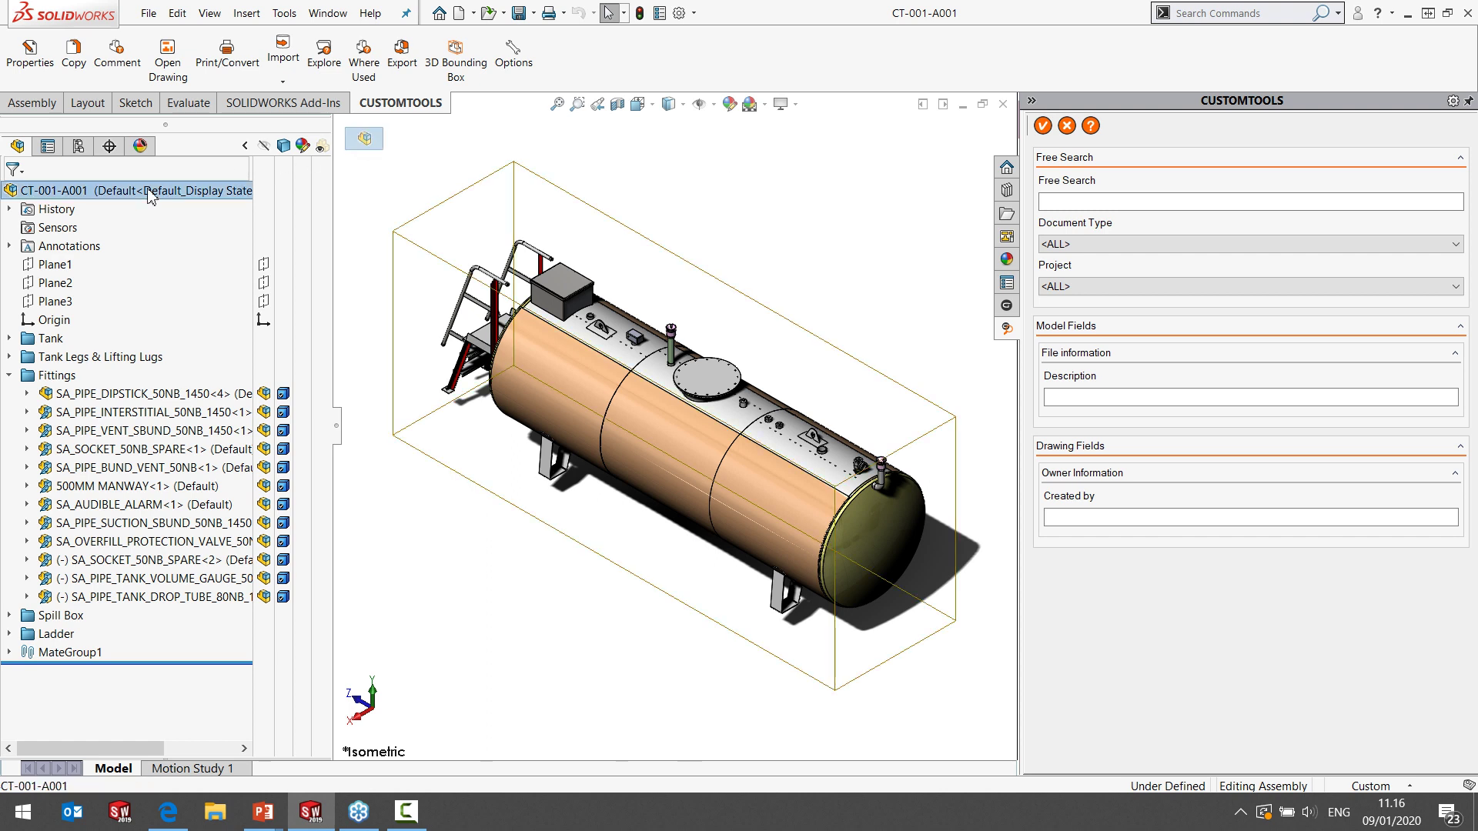
{"action": "left_click", "coordinate": [402, 58]}
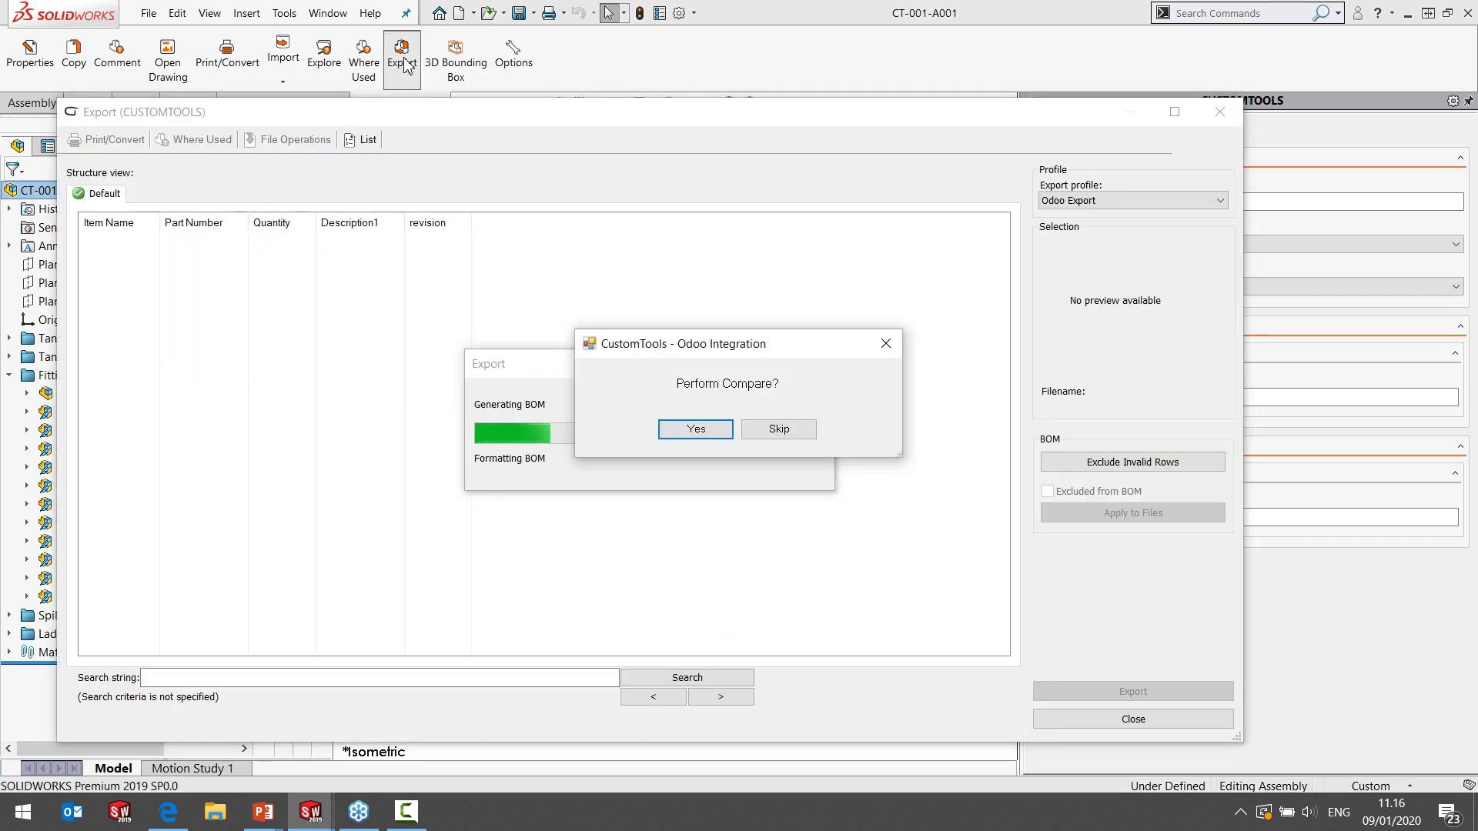
{"action": "left_click", "coordinate": [695, 435]}
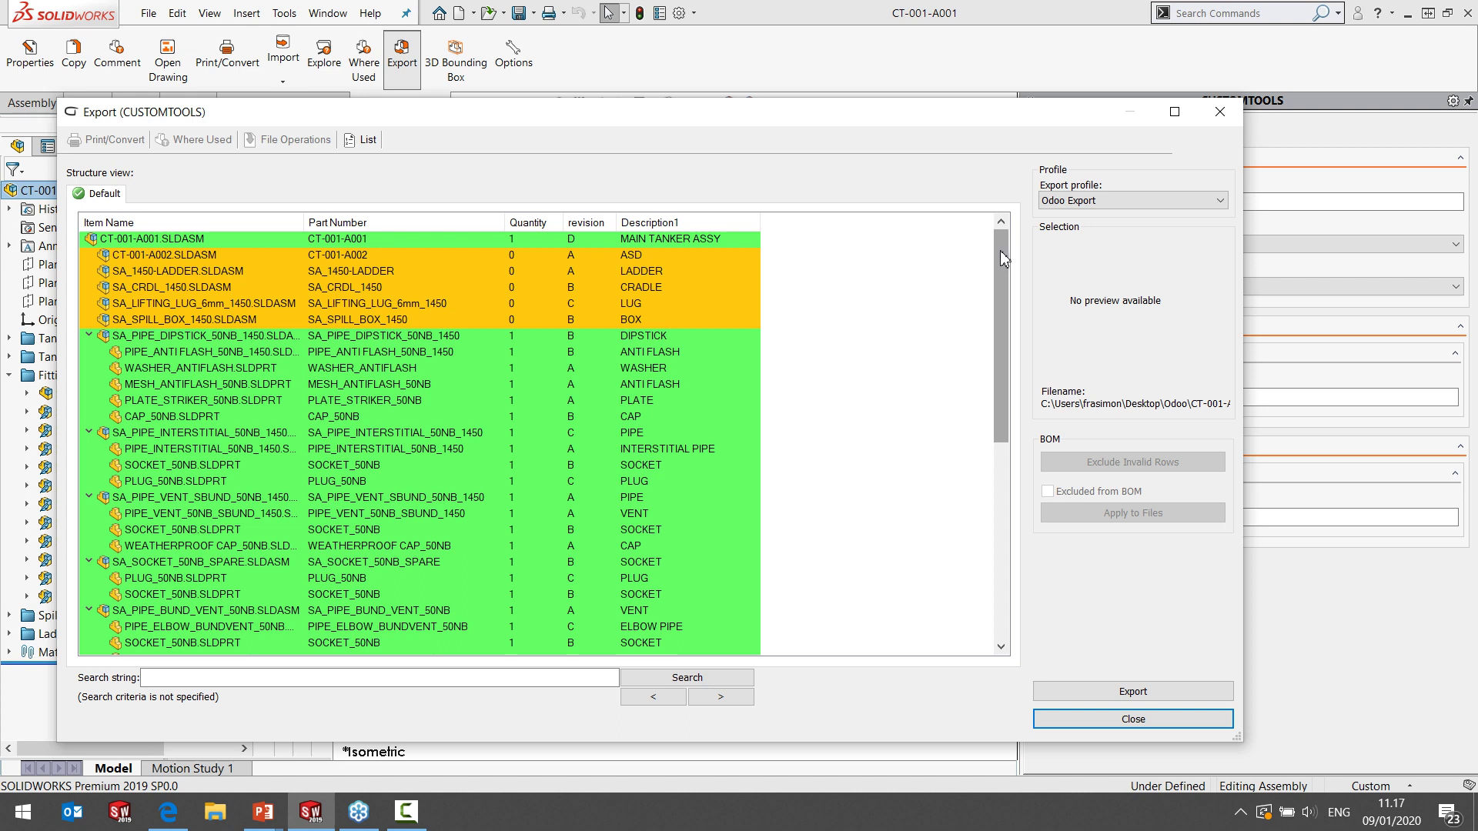
Widen the Item Name column and inspect the orange-marked subassemblies, including CT-001-A002 and SA_LIFTING_LUG_6mm_1450, for their BOM exclusion status.
{"action": "left_click_drag", "start_coordinate": [304, 222], "coordinate": [379, 221]}
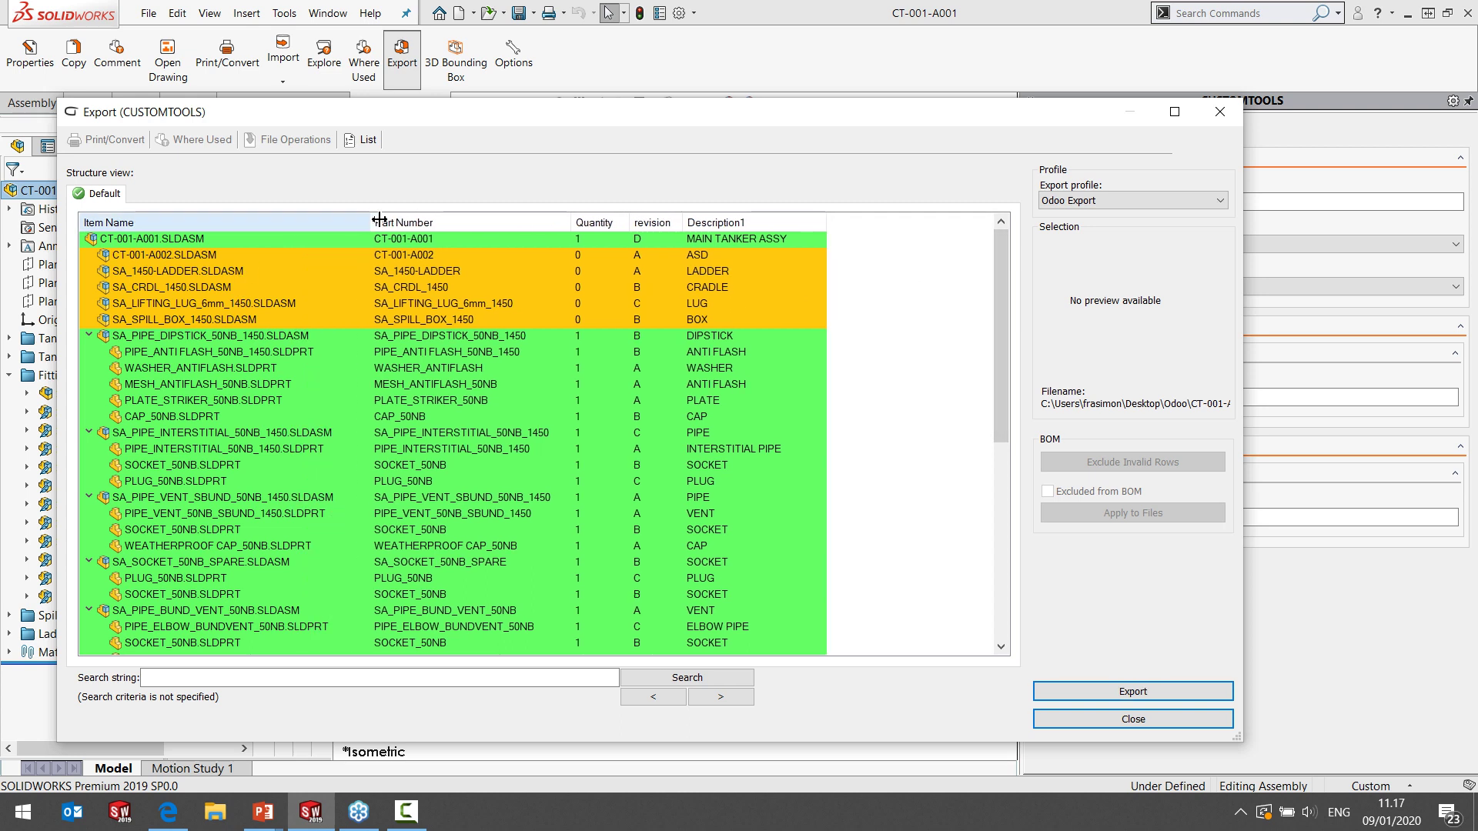
{"action": "left_click", "coordinate": [441, 255]}
{"action": "left_click", "coordinate": [442, 268]}
{"action": "left_click", "coordinate": [508, 304]}
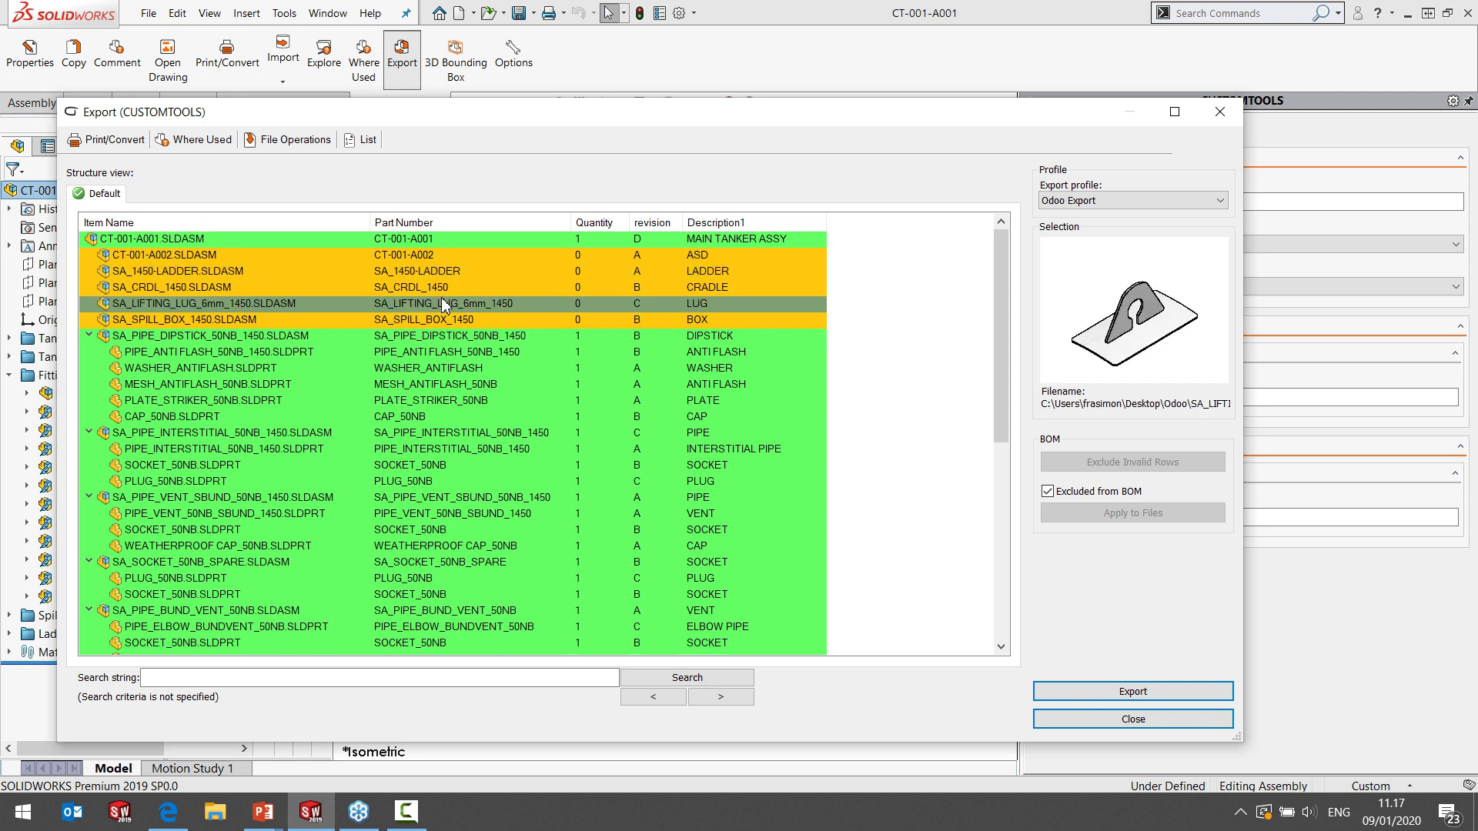
{"action": "left_click", "coordinate": [579, 258]}
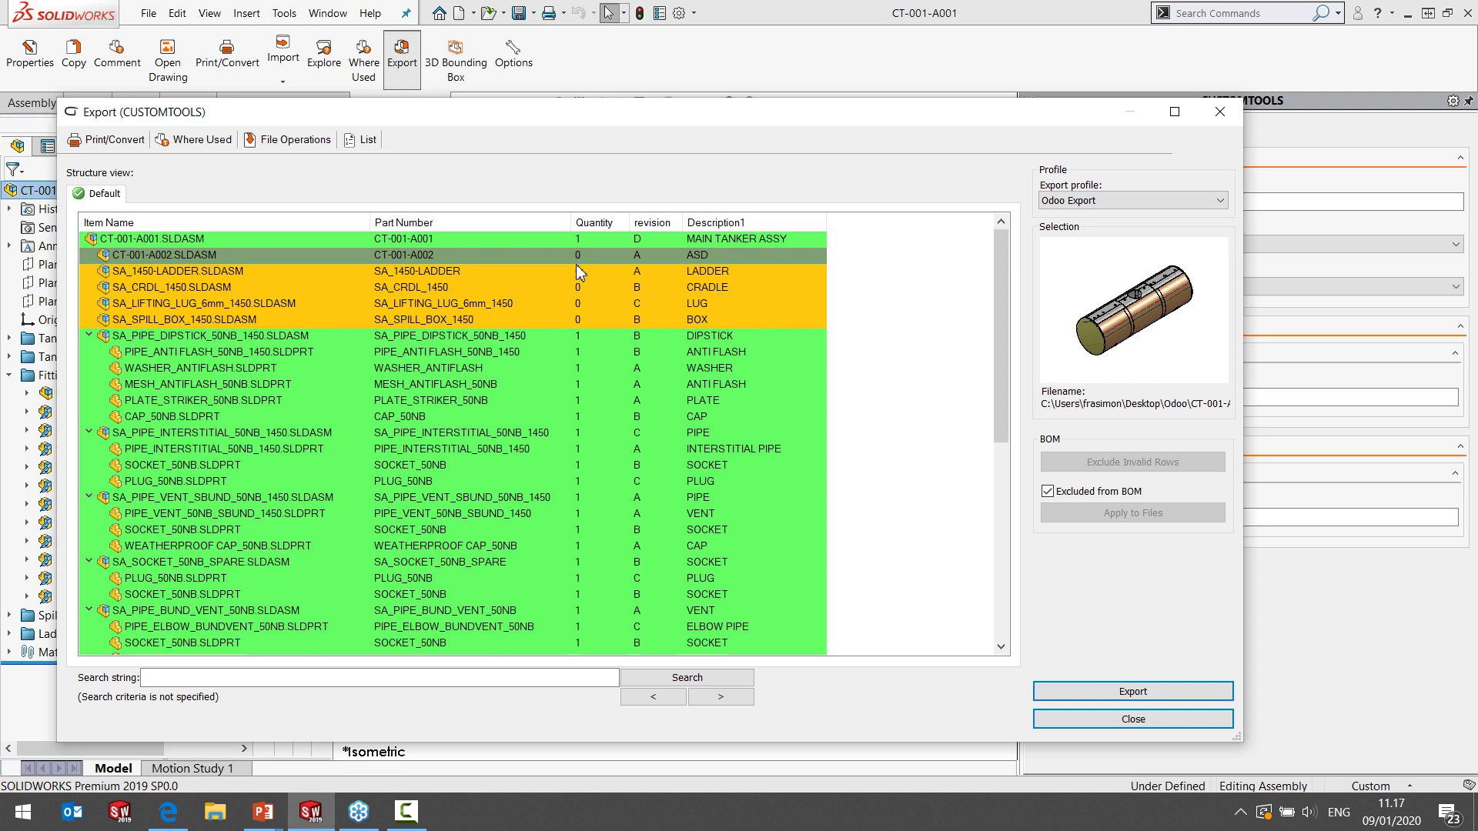
Look over SA_PIPE_DIPSTICK_50NB_1450 and the other green-marked components in the compared structure, and close the export window.
{"action": "left_click", "coordinate": [551, 341]}
{"action": "scroll", "coordinate": [812, 340], "scroll_direction": "down", "scroll_amount": 8}
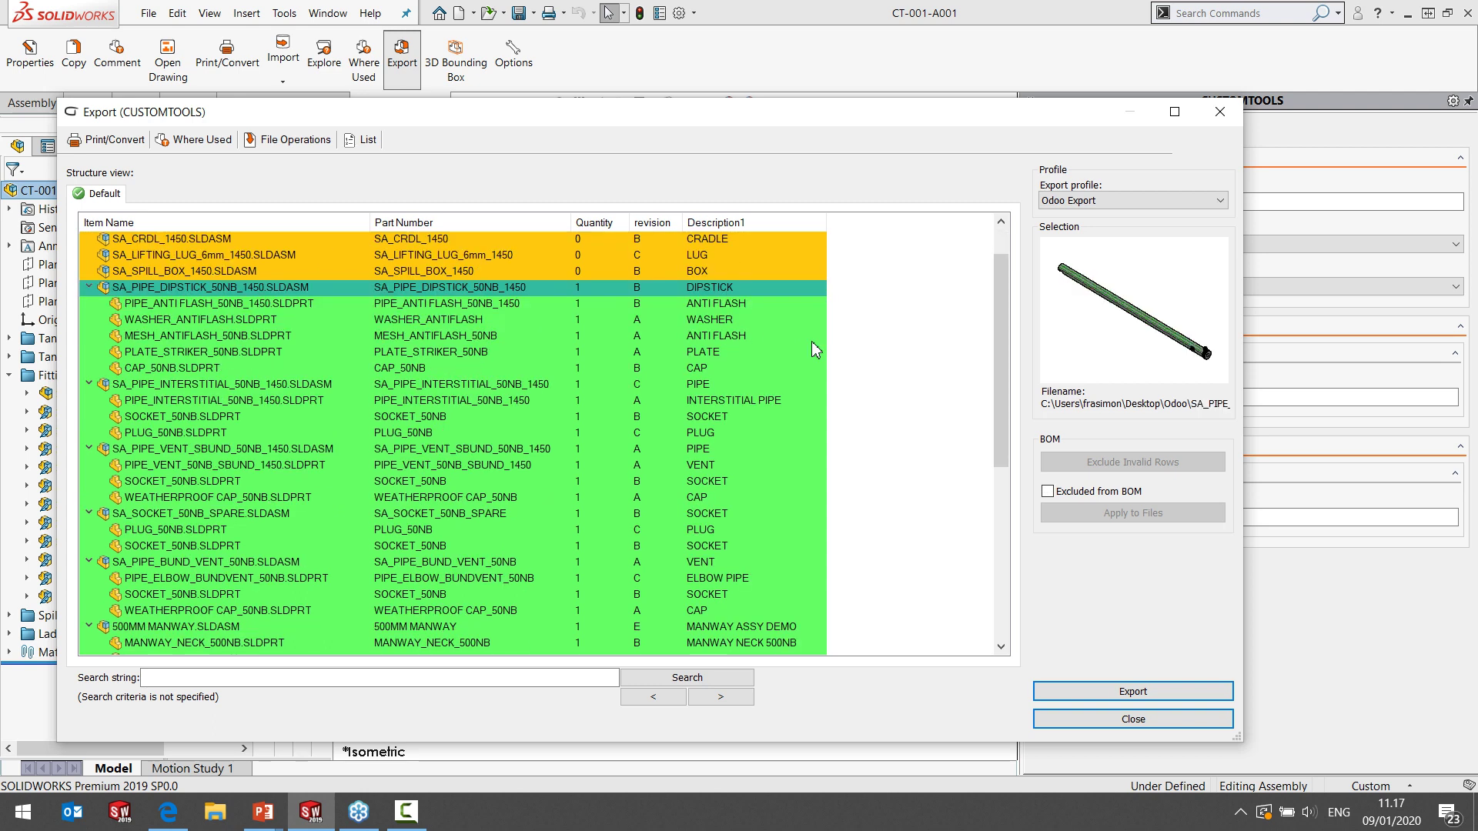
{"action": "scroll", "coordinate": [812, 340], "scroll_direction": "up", "scroll_amount": 8}
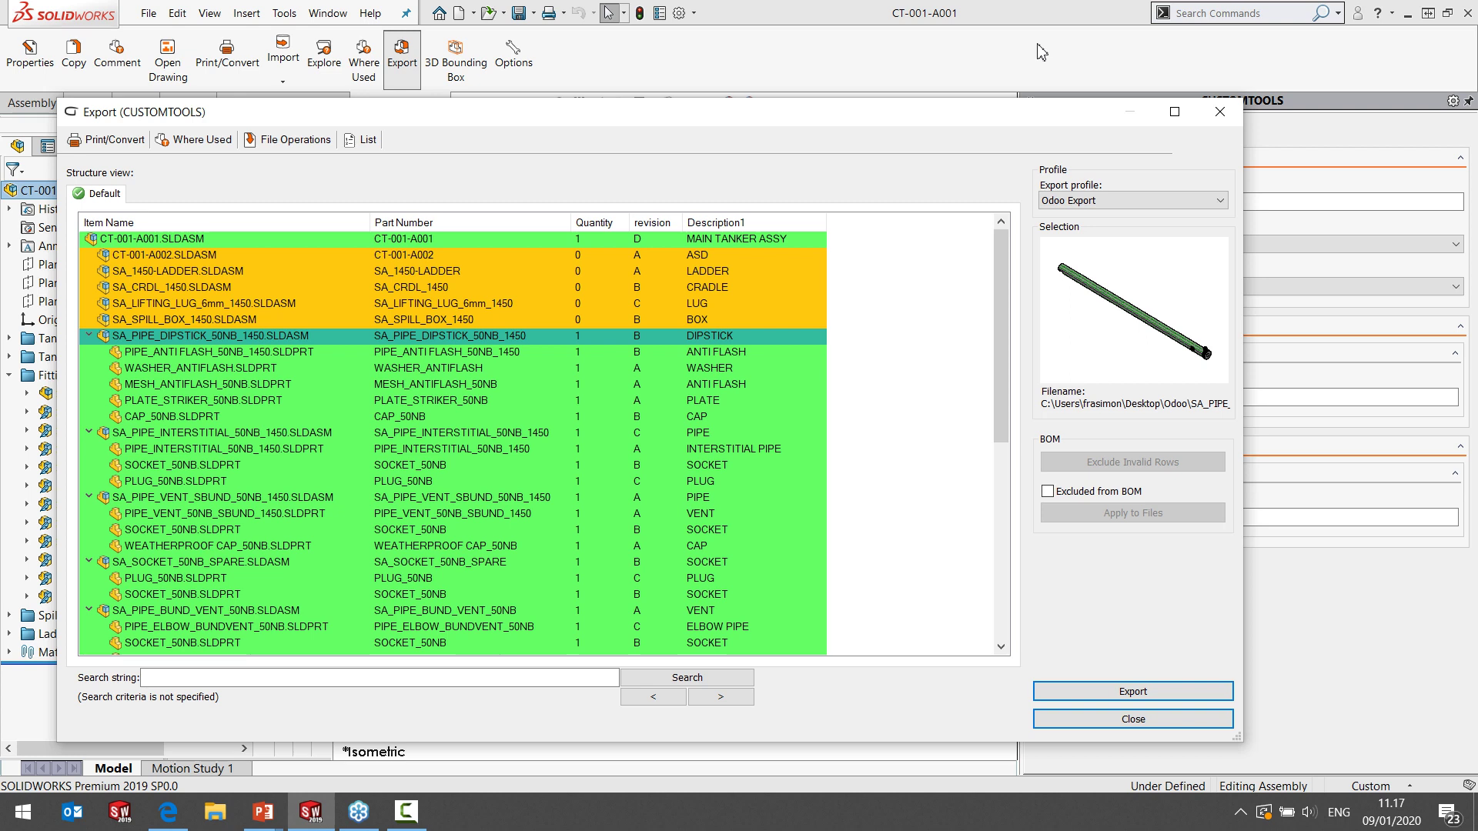
{"action": "left_click", "coordinate": [1221, 113]}
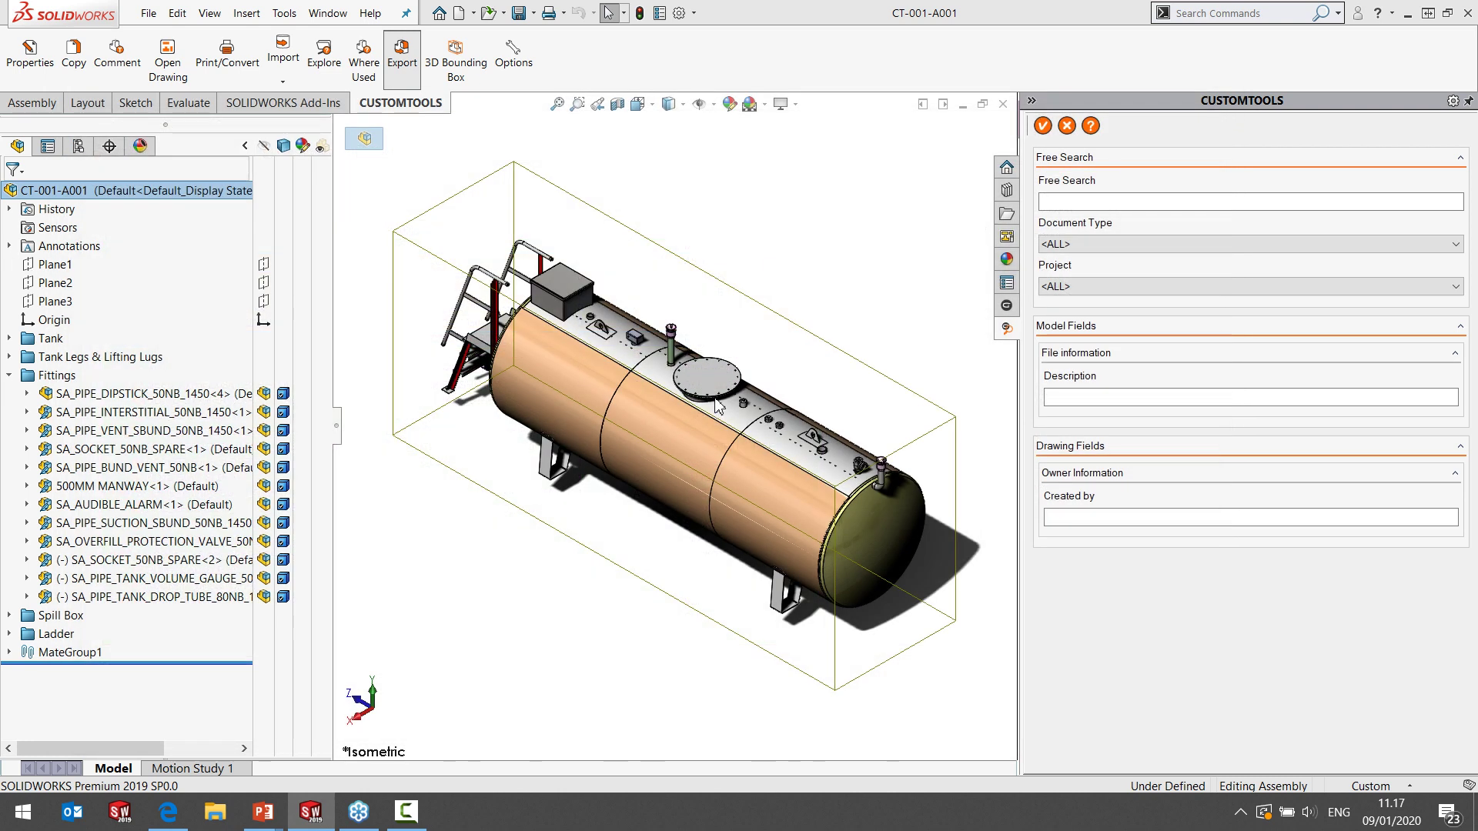
Open the 500MM MANWAY subassembly from the tank assembly in its own window.
{"action": "left_click", "coordinate": [714, 394]}
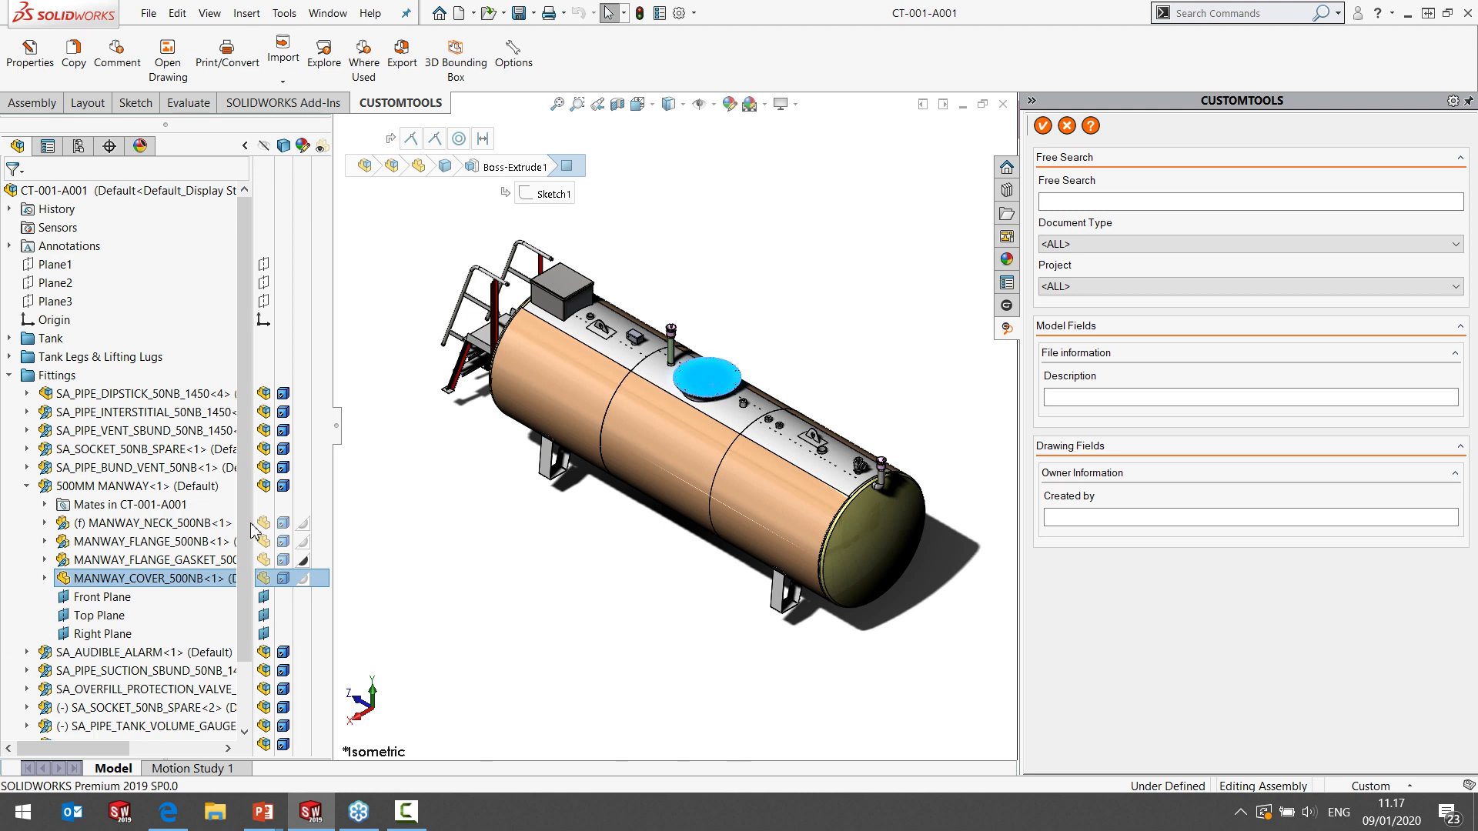
{"action": "left_click", "coordinate": [158, 490]}
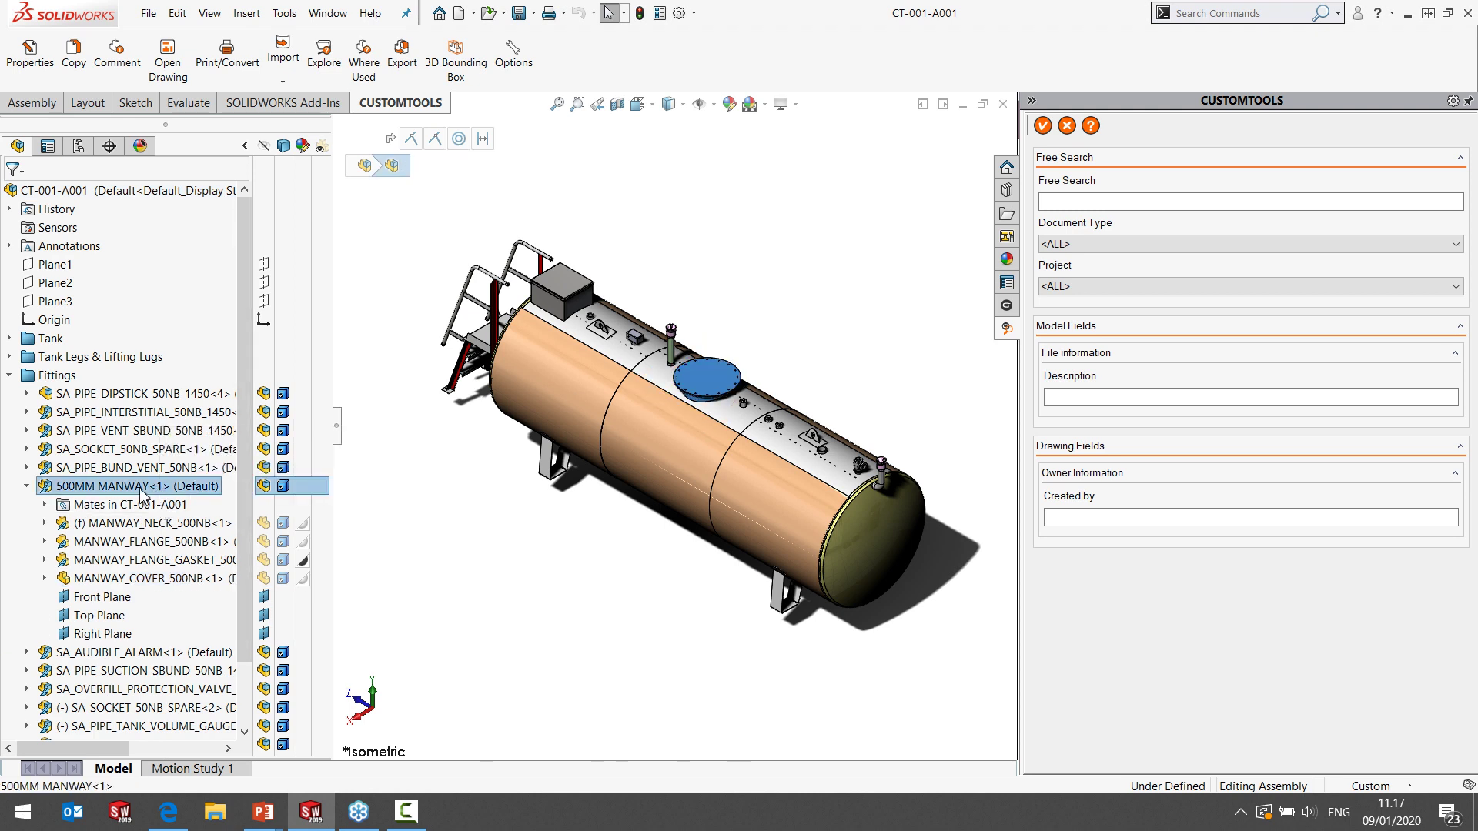
{"action": "right_click", "coordinate": [151, 493]}
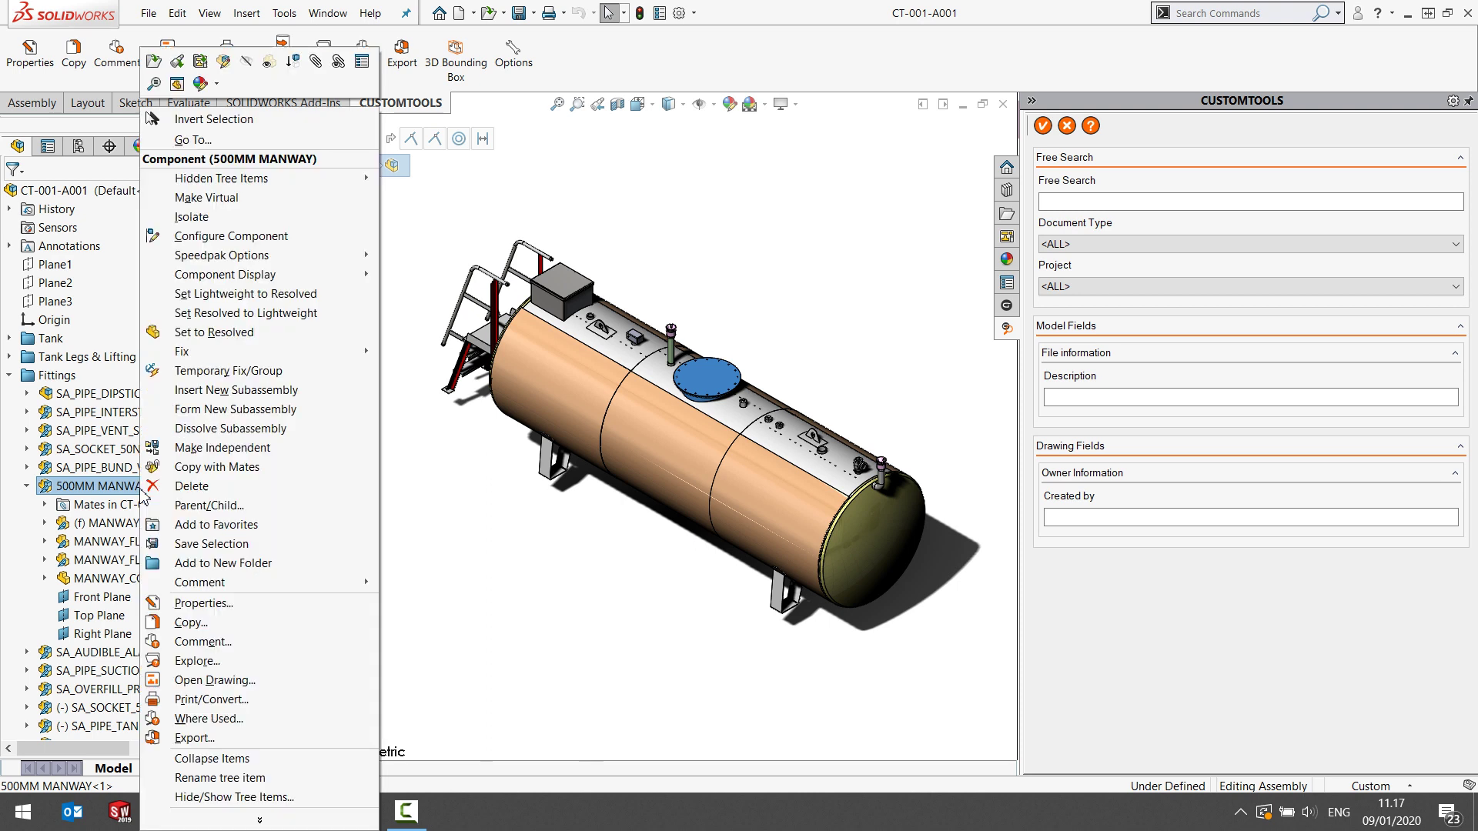
{"action": "left_click", "coordinate": [154, 61]}
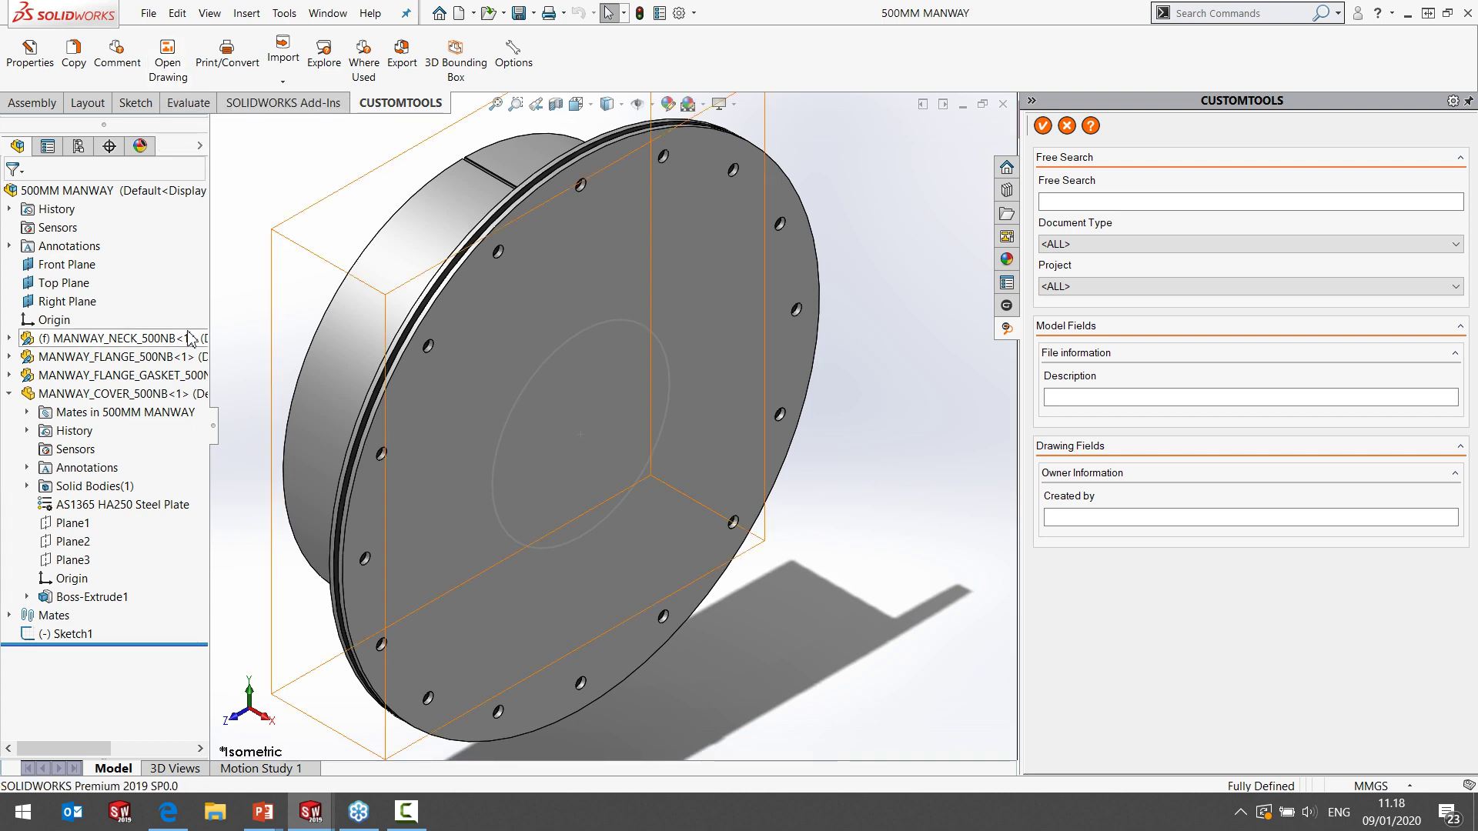
Sketch a circle of about 192 mm radius, centred on the origin, on the front face of MANWAY_COVER_500NB.
{"action": "left_click", "coordinate": [671, 269]}
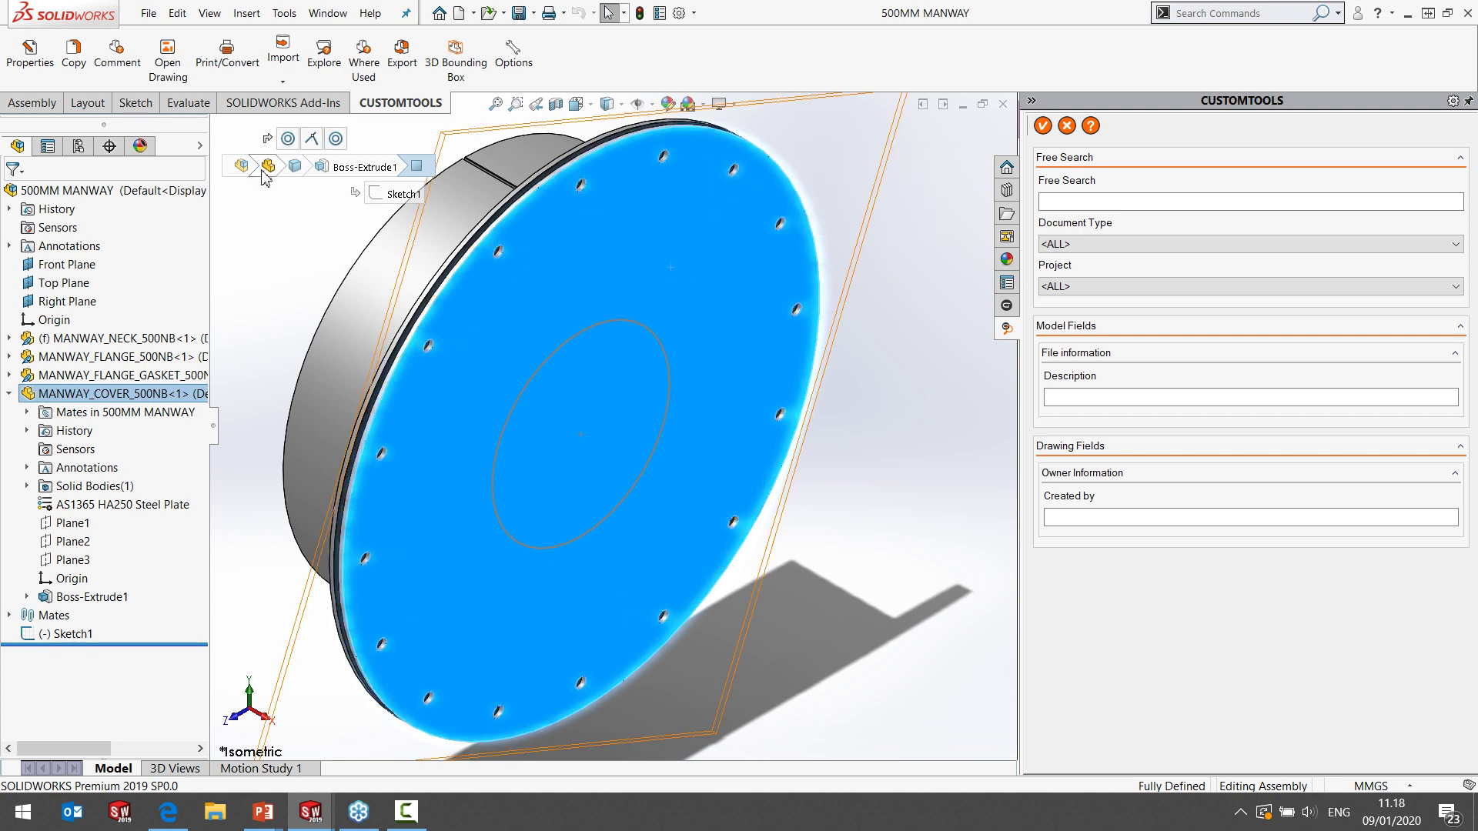
{"action": "left_click", "coordinate": [136, 104]}
{"action": "left_click", "coordinate": [21, 75]}
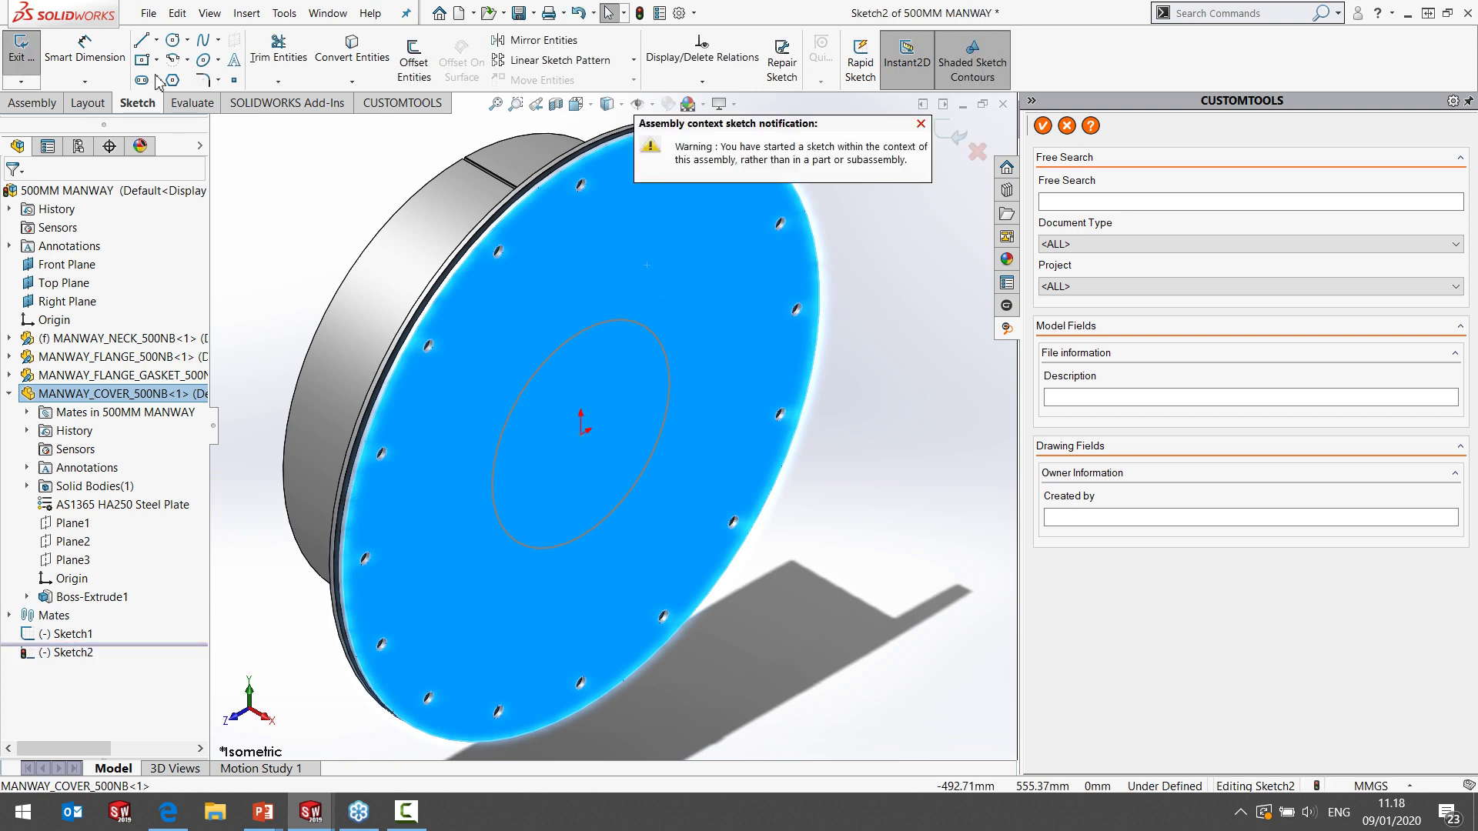
{"action": "left_click", "coordinate": [173, 46]}
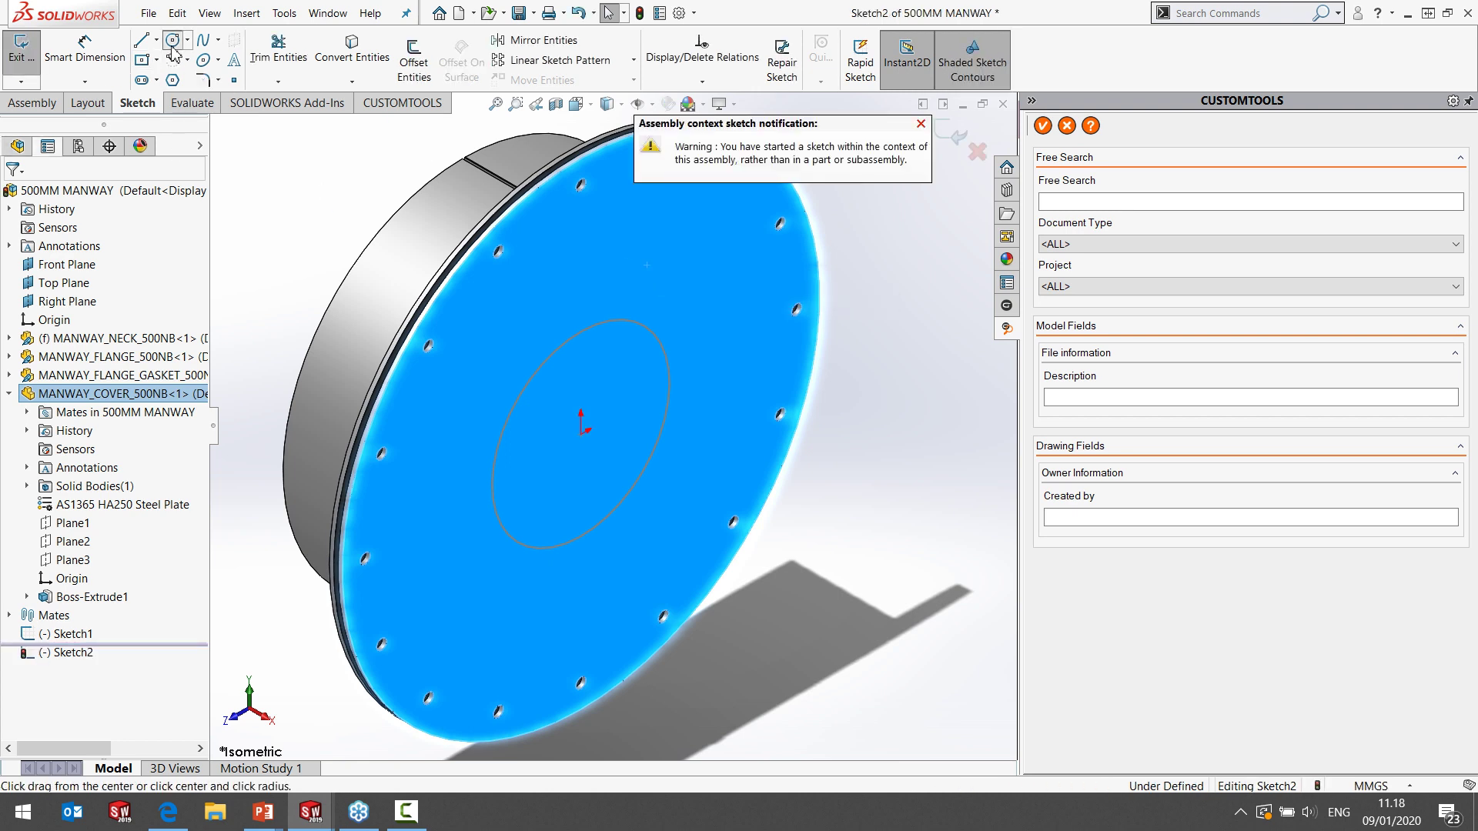
{"action": "left_click", "coordinate": [582, 433]}
{"action": "left_click", "coordinate": [685, 495]}
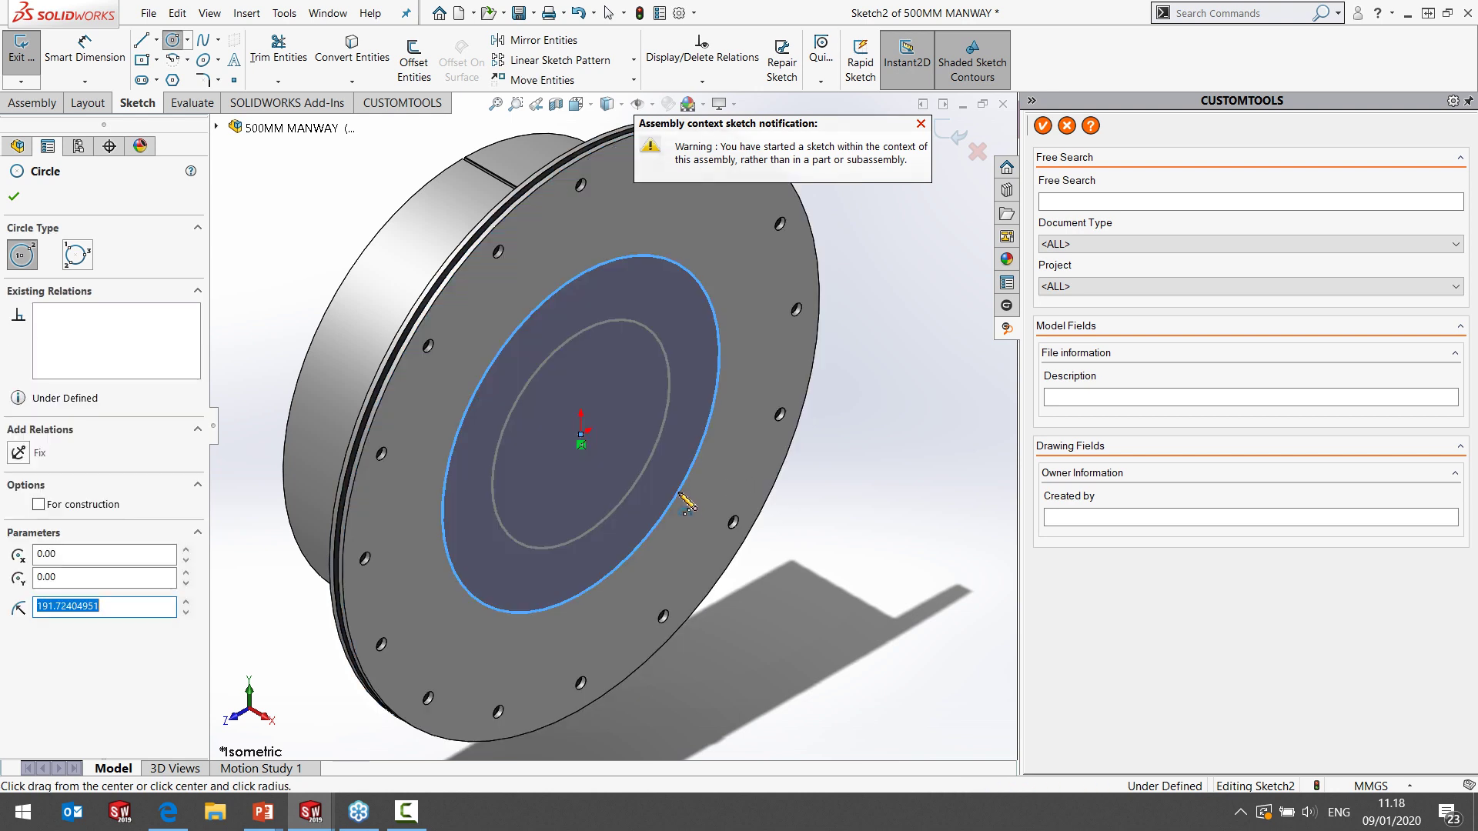
{"action": "left_click", "coordinate": [14, 196]}
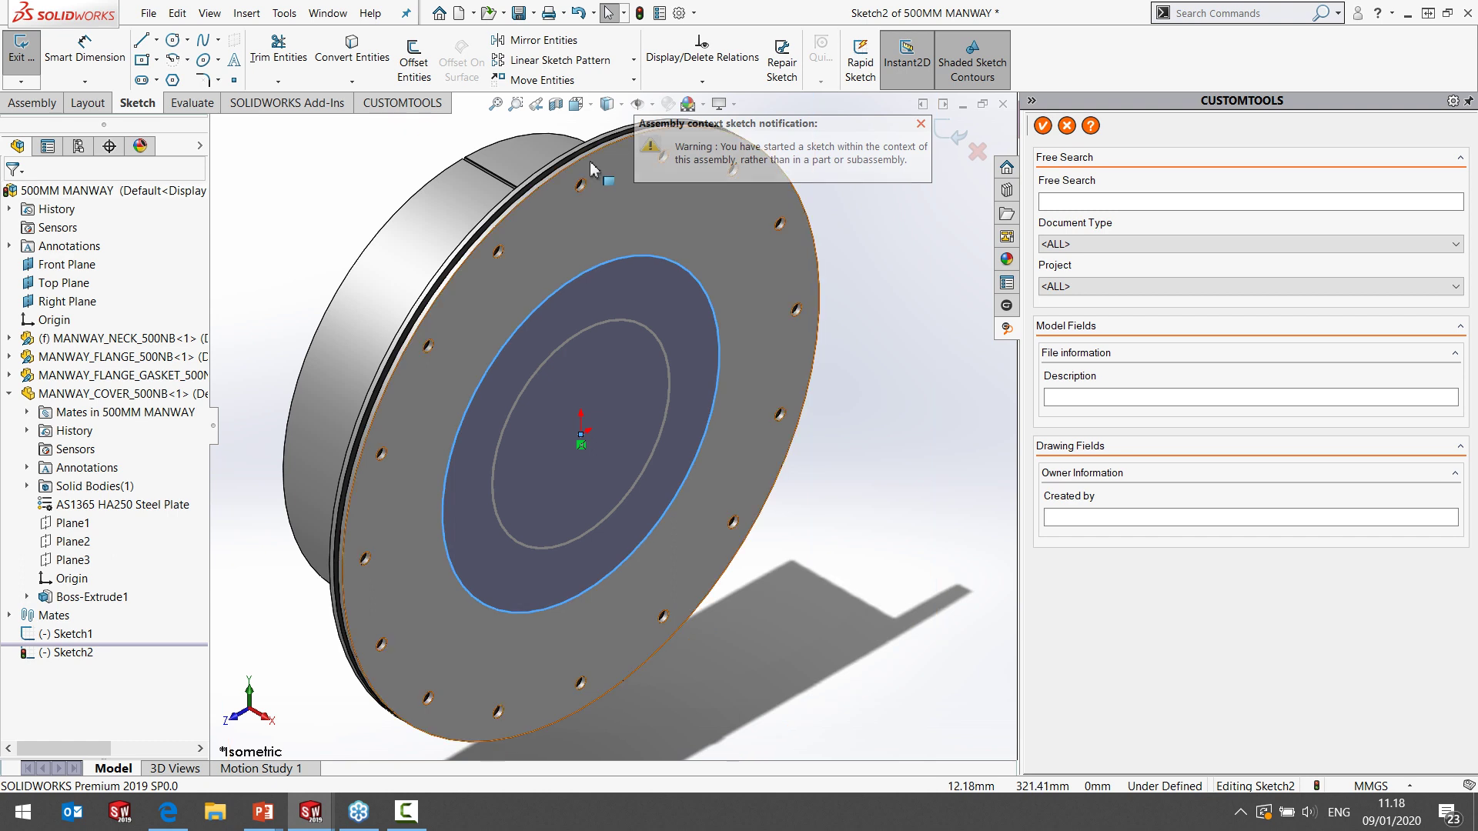
Make an assembly-level Extruded Cut from the circle with the Through All end condition.
{"action": "left_click", "coordinate": [34, 103]}
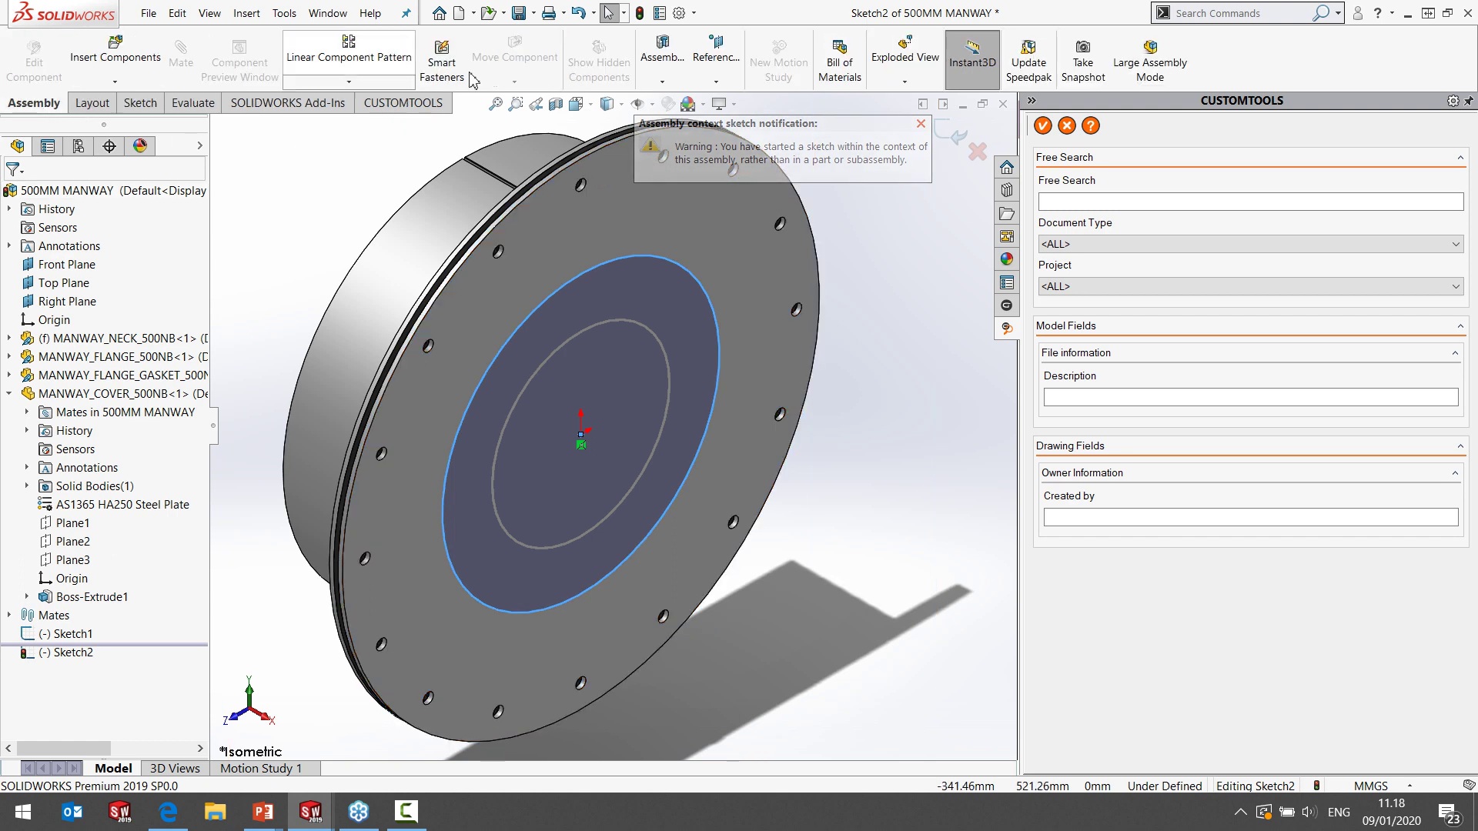
{"action": "left_click", "coordinate": [662, 82]}
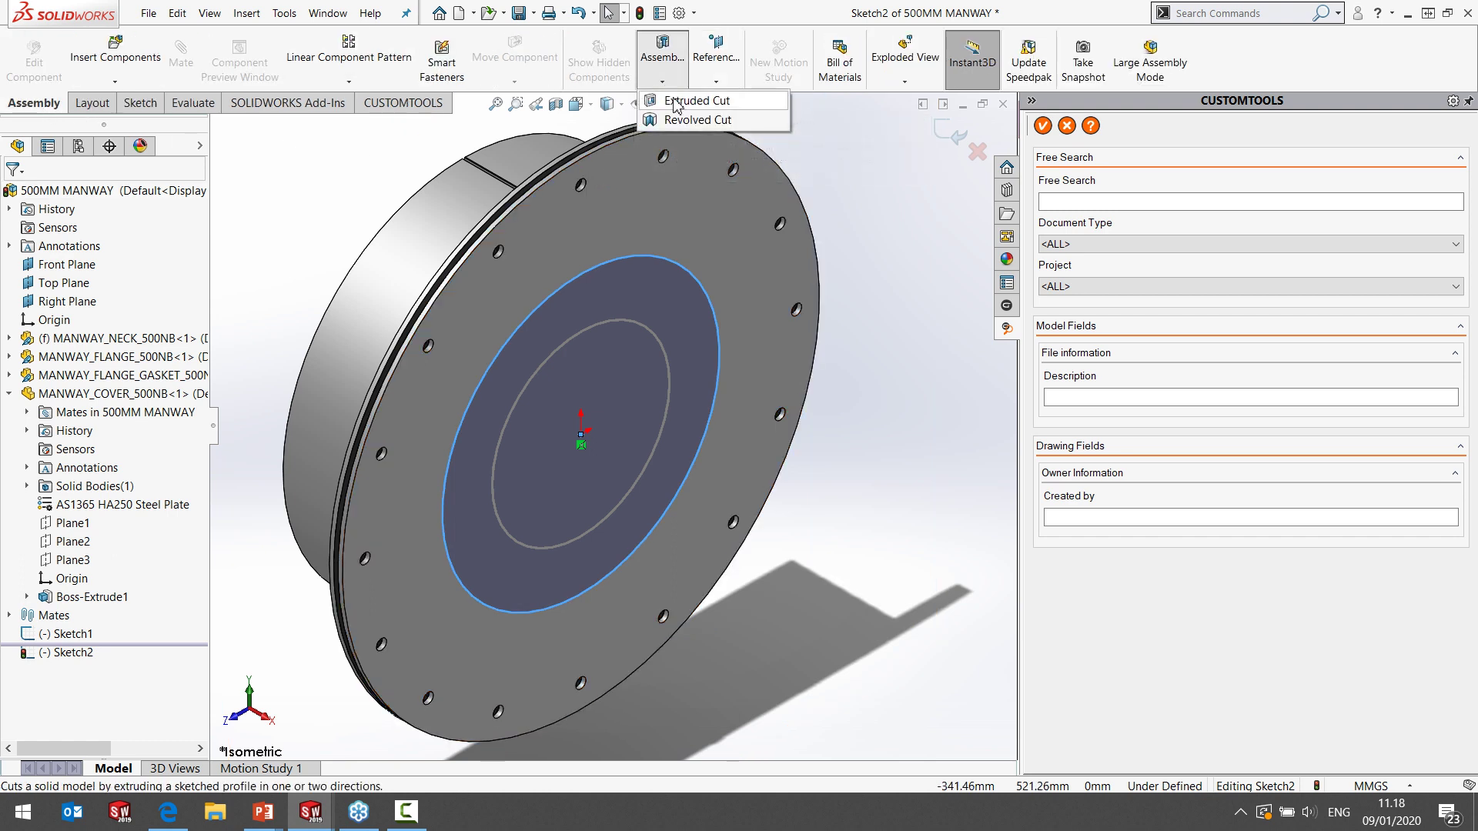
{"action": "left_click", "coordinate": [675, 101]}
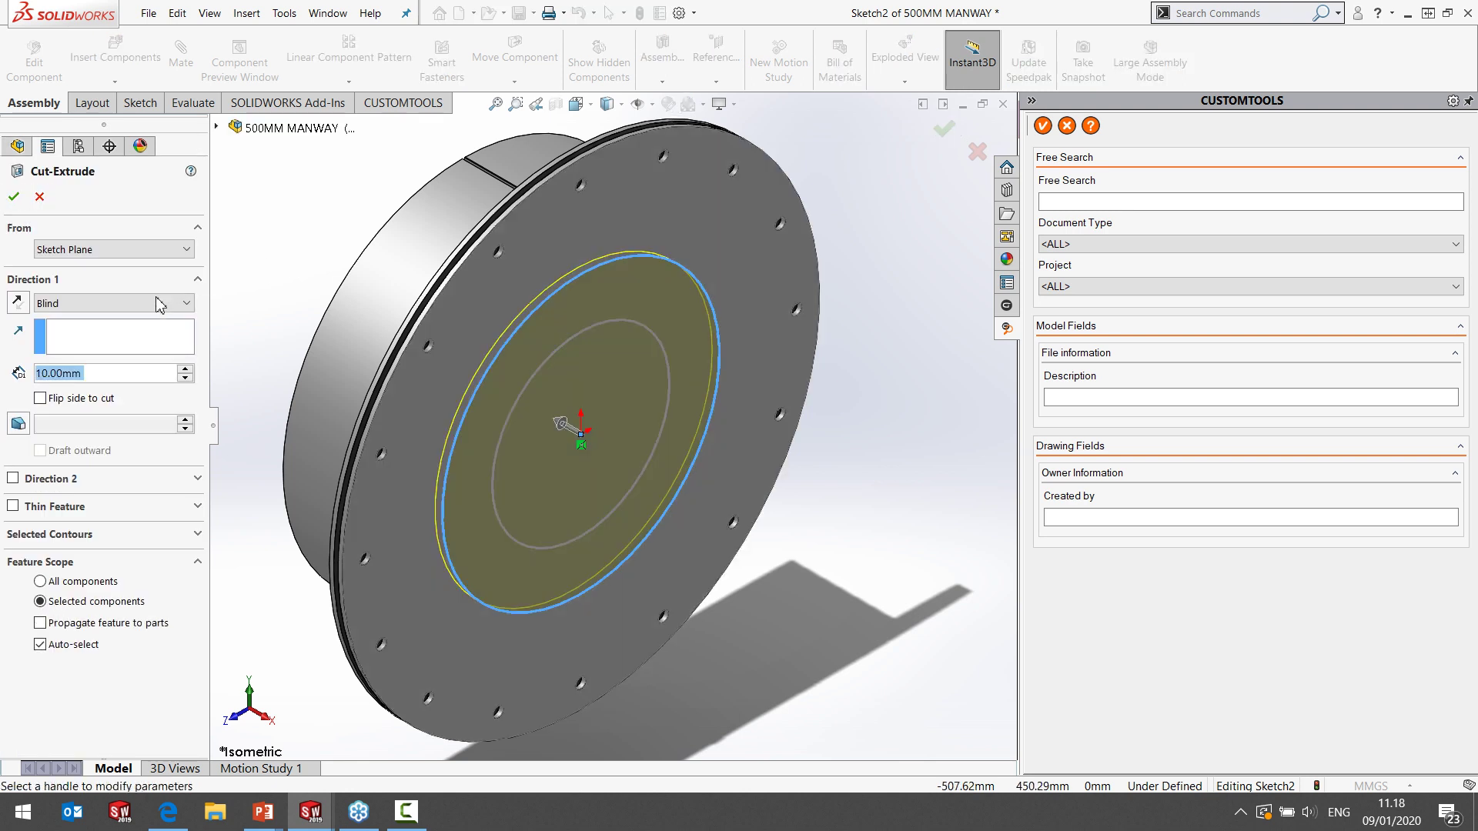
{"action": "left_click", "coordinate": [166, 303]}
{"action": "left_click", "coordinate": [166, 336]}
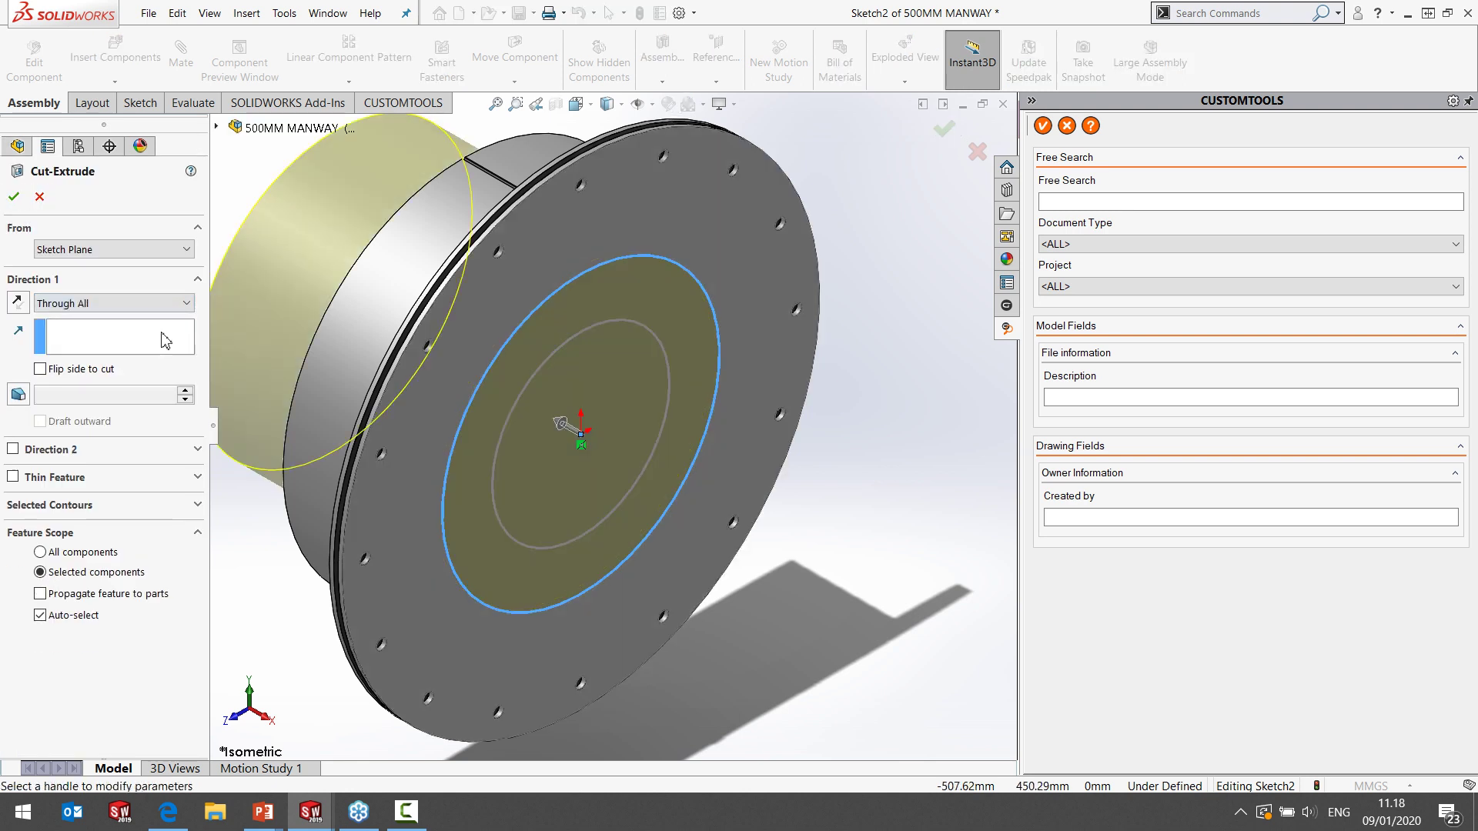
{"action": "left_click", "coordinate": [13, 197]}
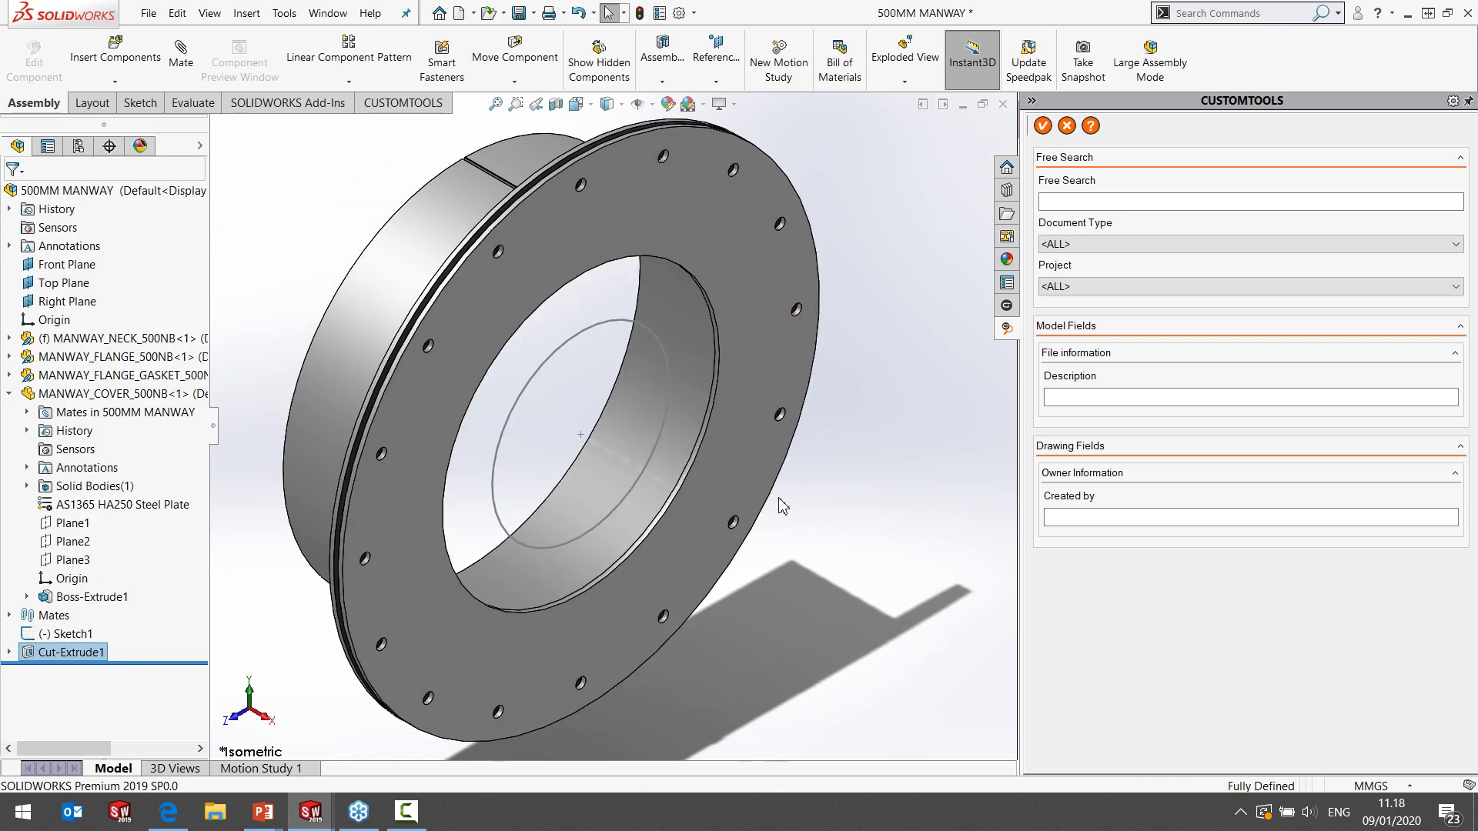
Close the modified 500MM MANWAY subassembly and return to the CT-001-A001 tank assembly.
{"action": "scroll", "coordinate": [783, 506], "scroll_direction": "up", "scroll_amount": 1}
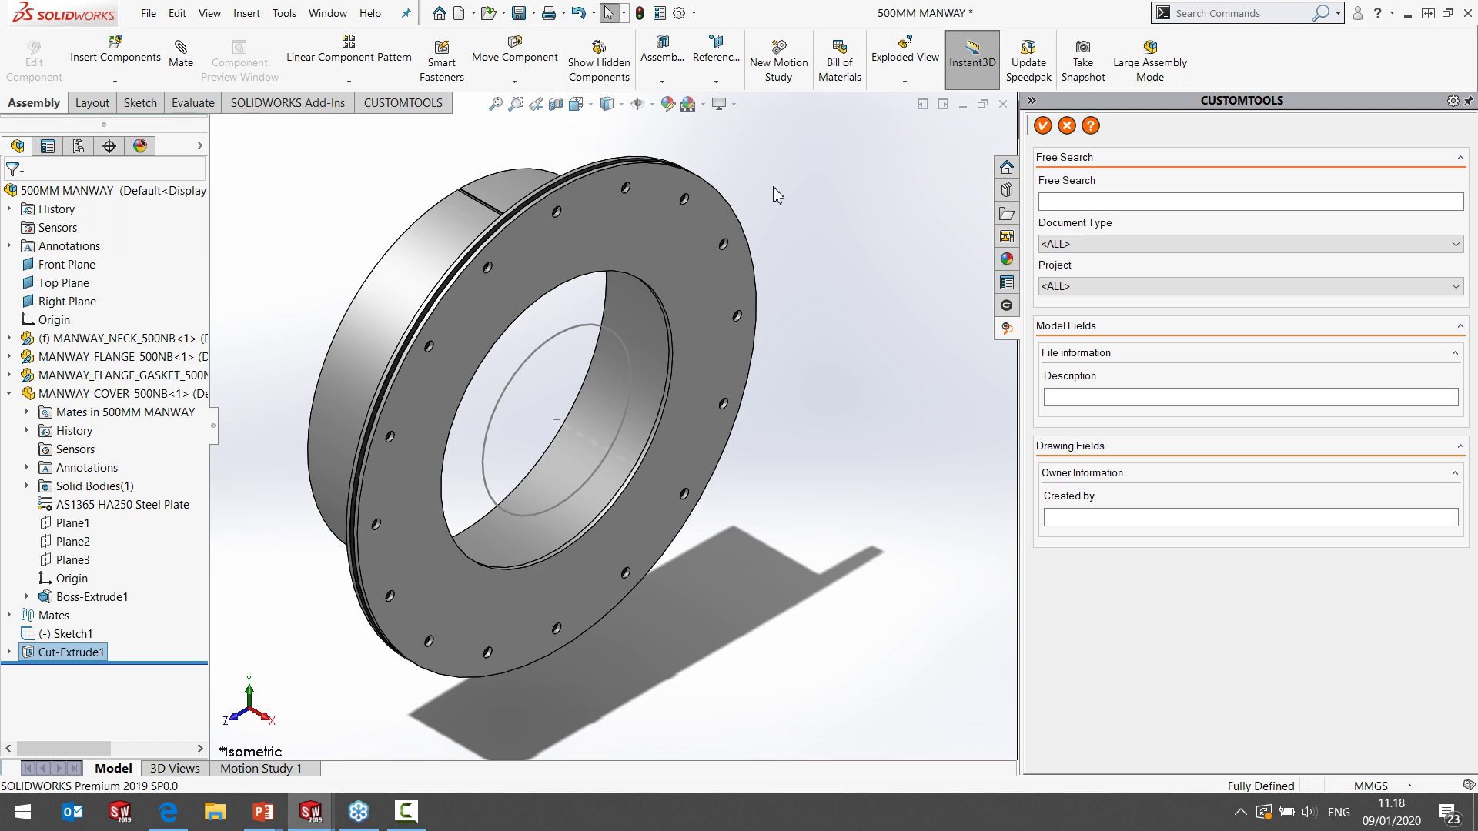
{"action": "left_click", "coordinate": [1003, 106]}
{"action": "left_click", "coordinate": [727, 410]}
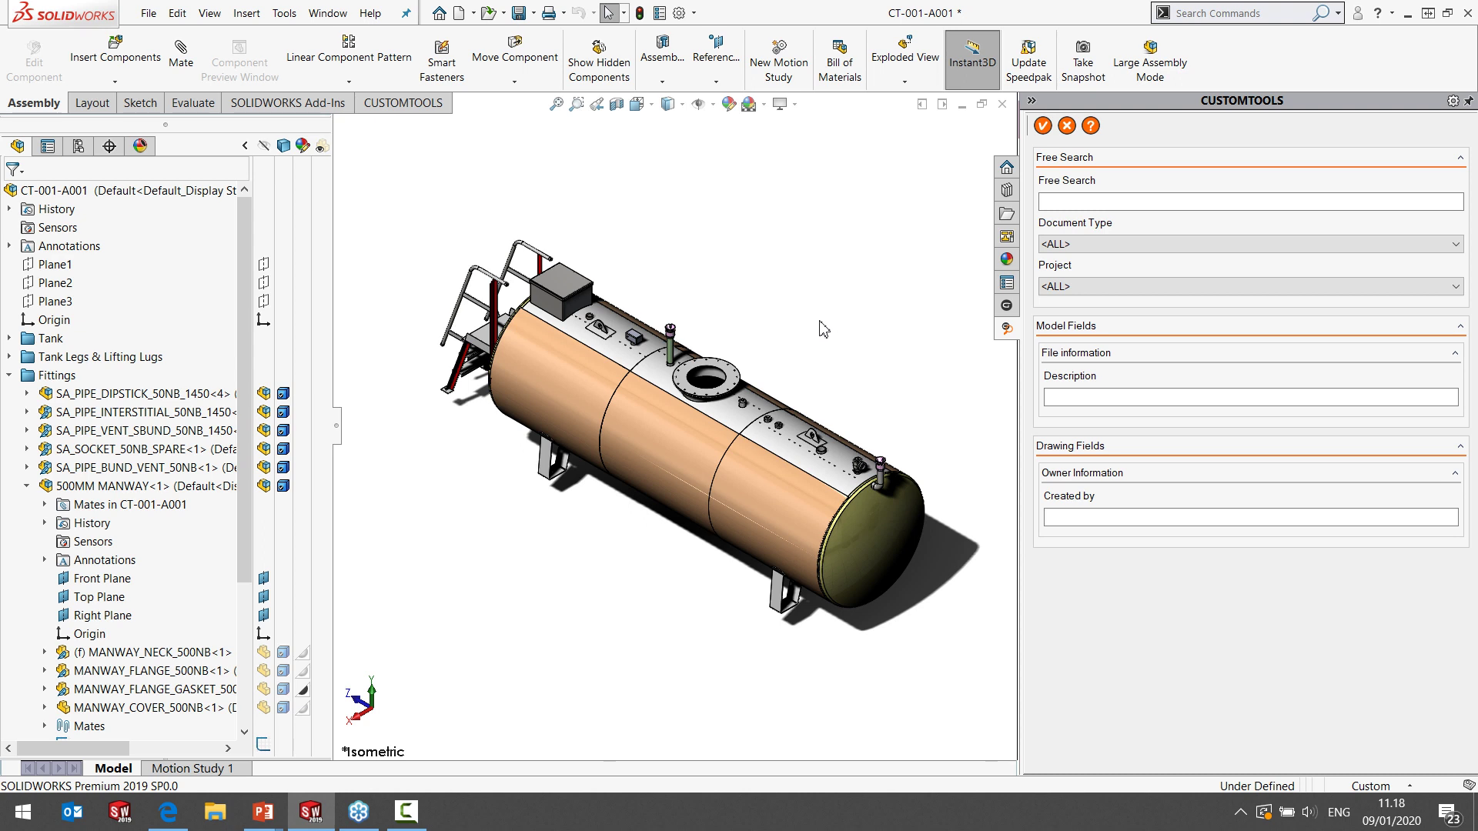
Start a CUSTOMTOOLS export of only the 500MM MANWAY subassembly and perform the comparison with Odoo.
{"action": "left_click", "coordinate": [129, 195]}
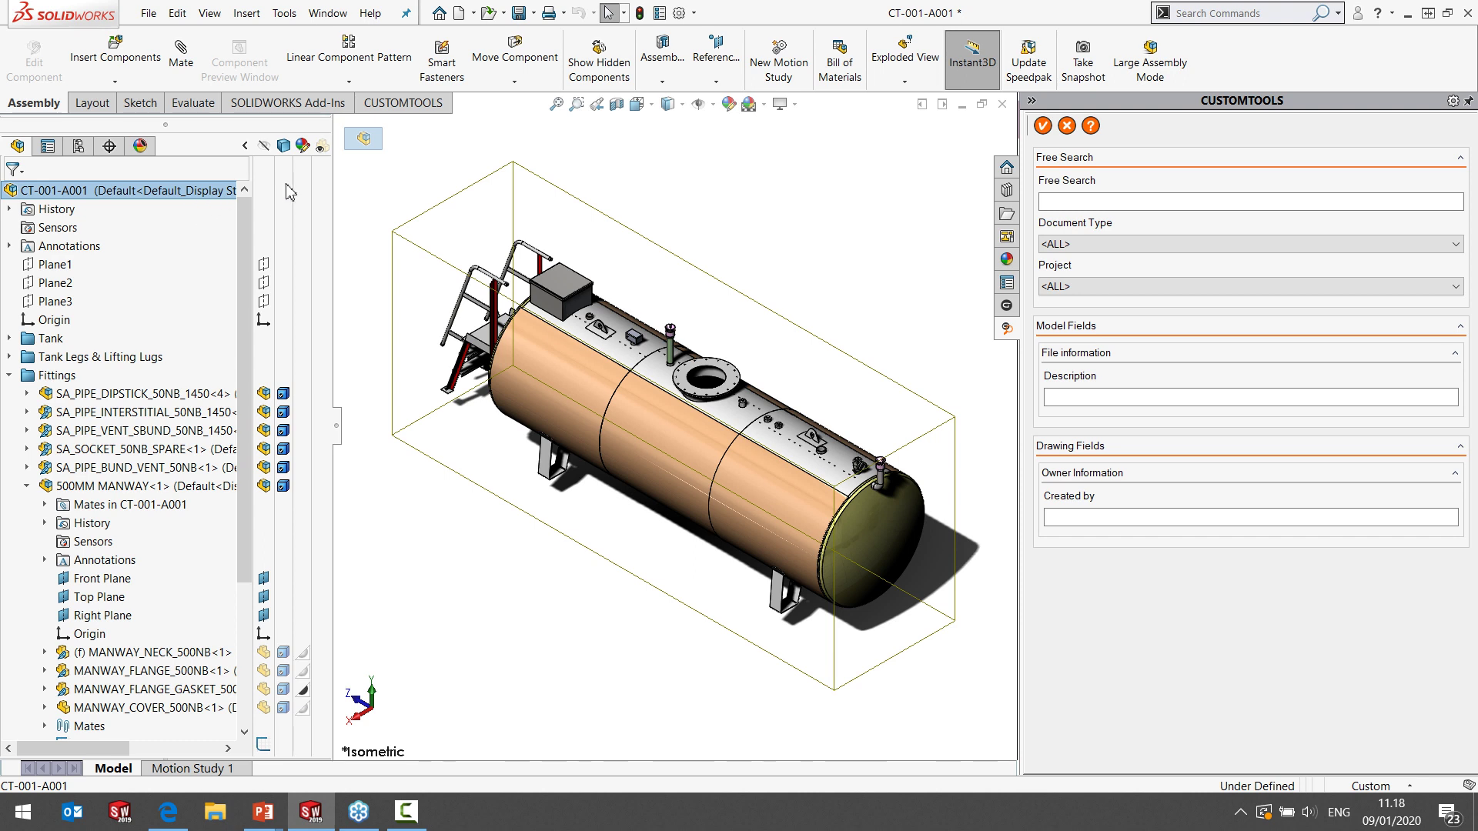
{"action": "left_click", "coordinate": [398, 108]}
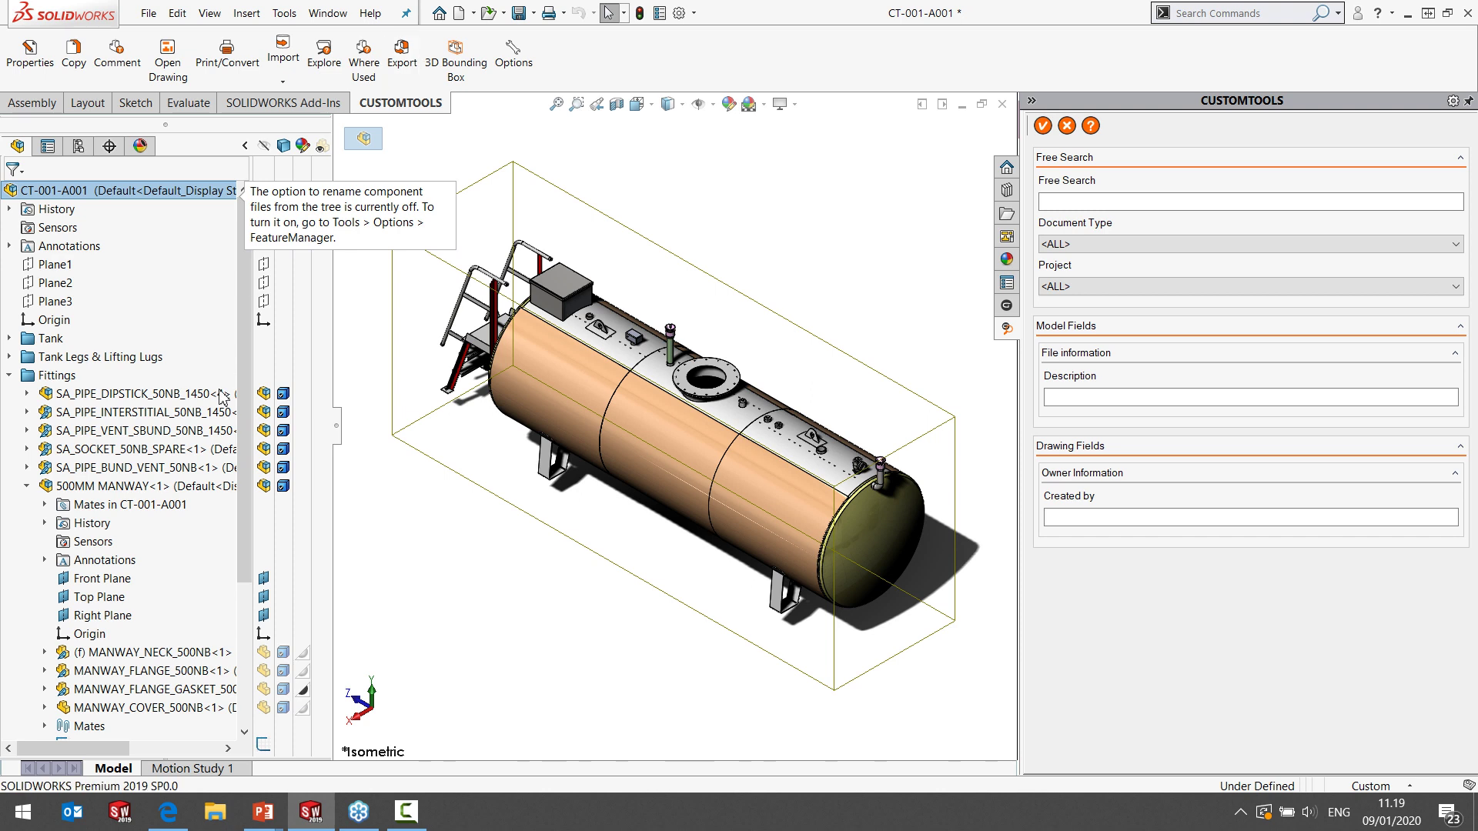
{"action": "left_click", "coordinate": [150, 487]}
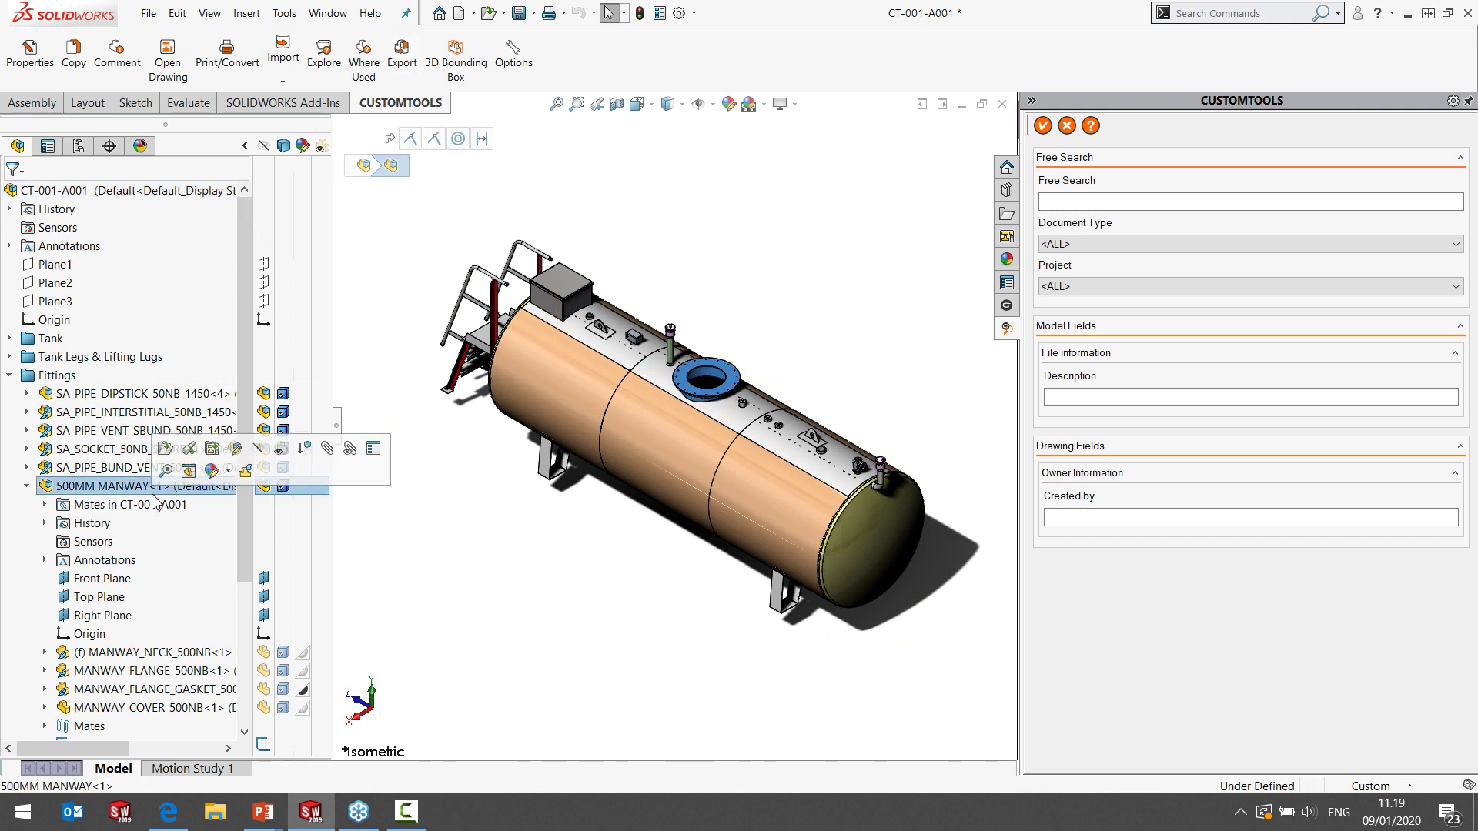
{"action": "left_click", "coordinate": [398, 66]}
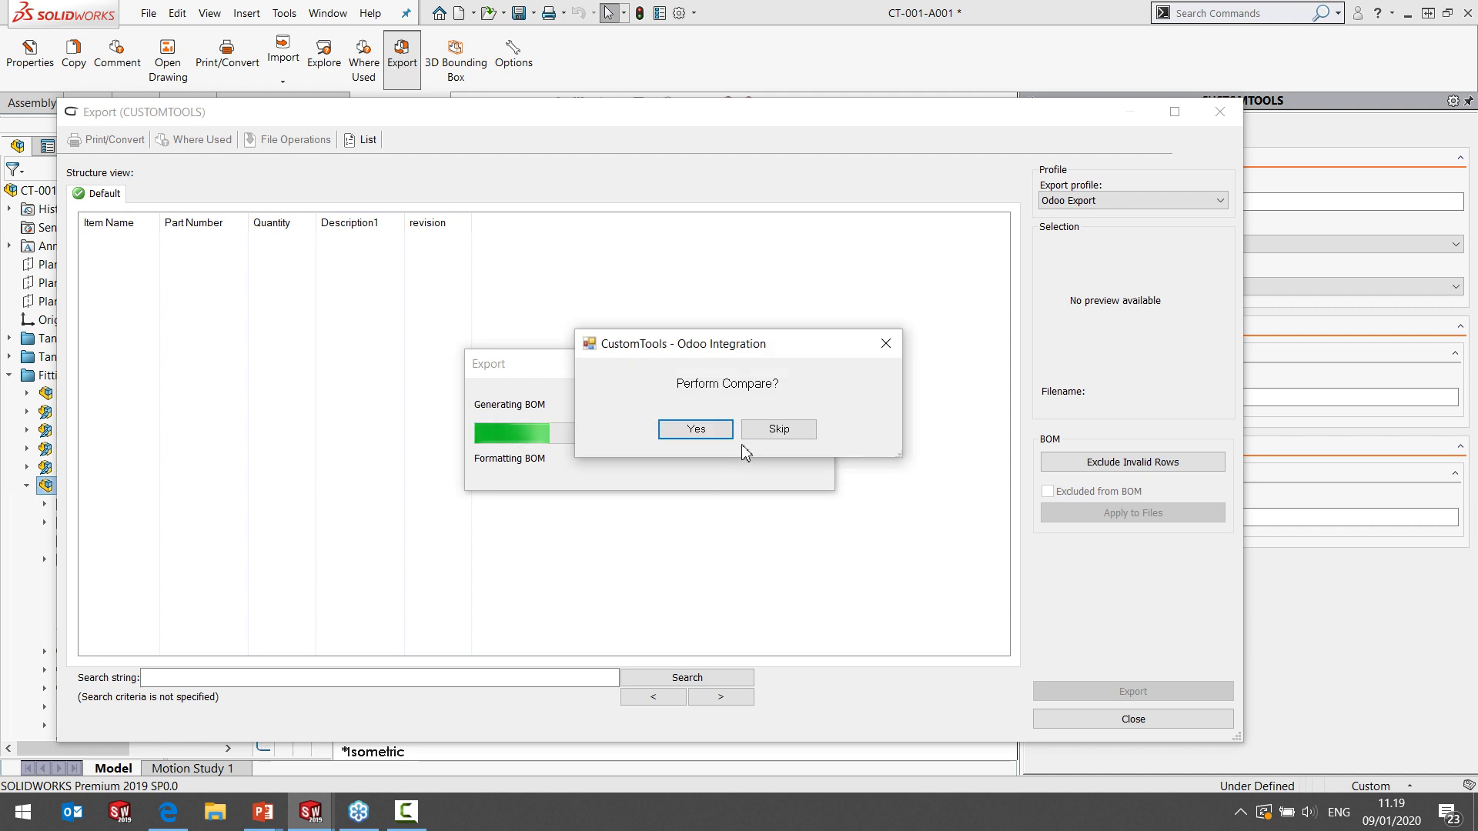
{"action": "left_click", "coordinate": [720, 433]}
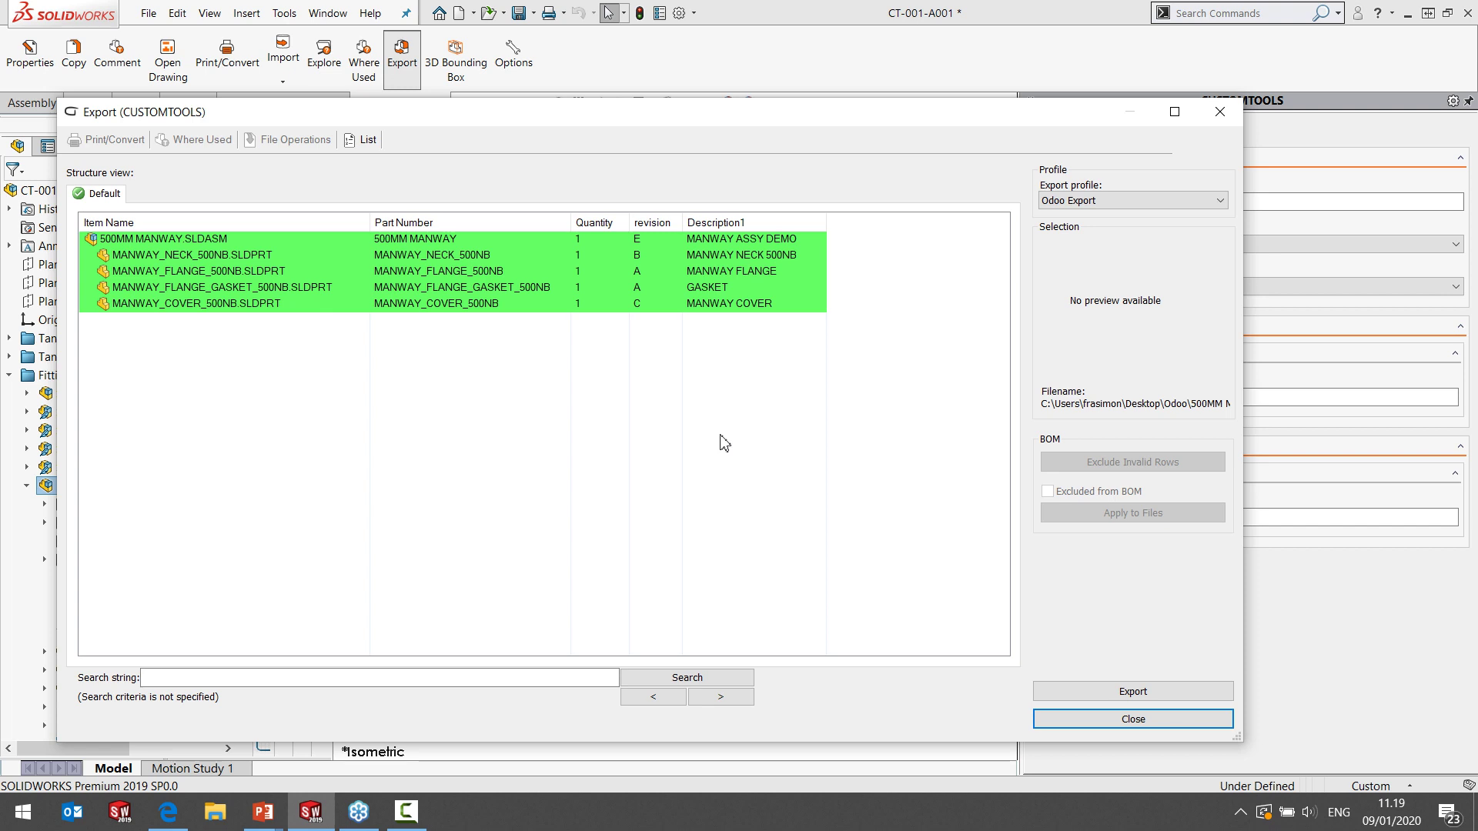
Check the preview and revision of 500MM MANWAY.SLDASM in the compared structure, and close the export window.
{"action": "left_click", "coordinate": [1103, 721]}
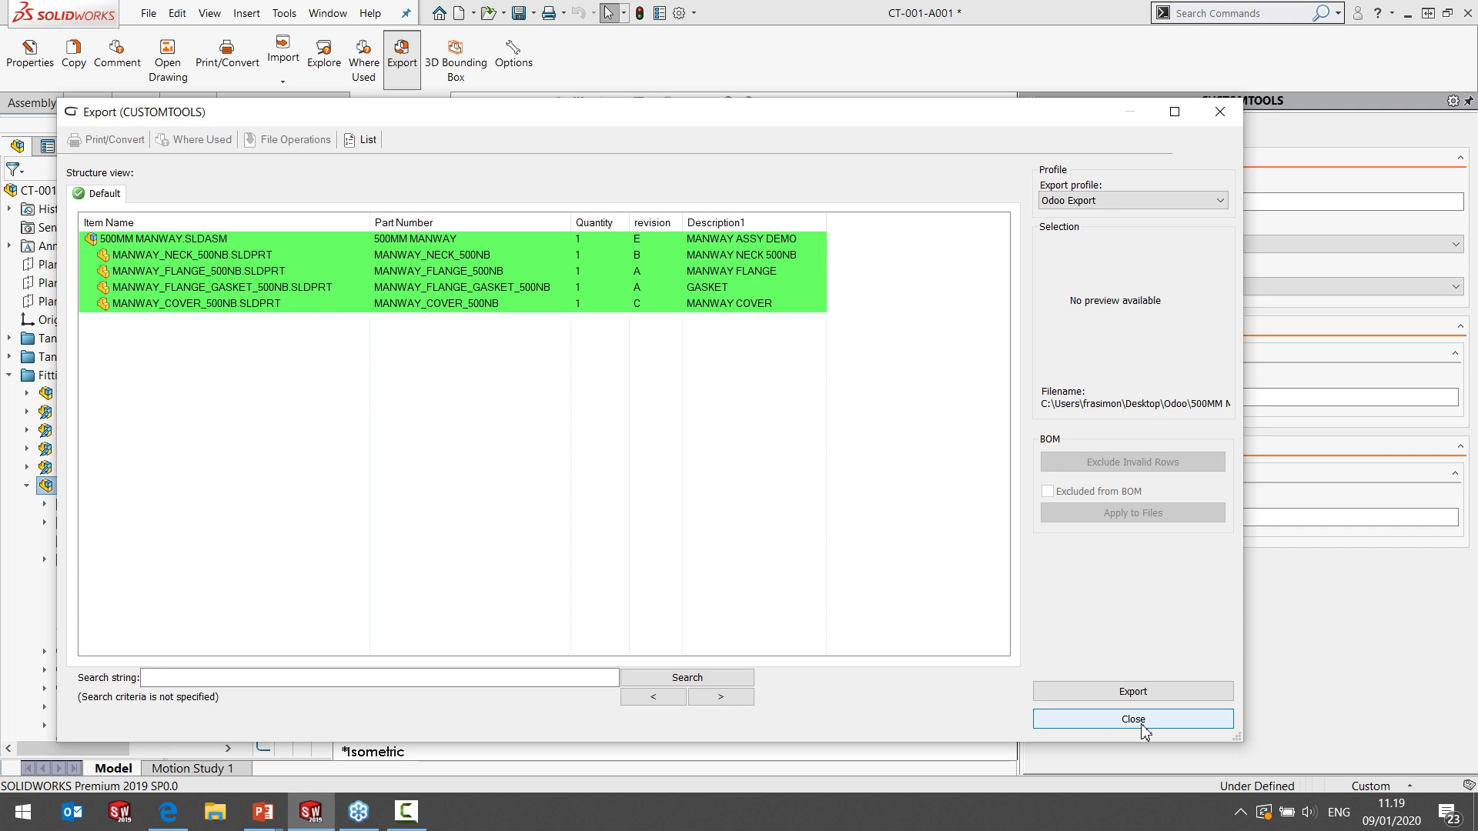
{"action": "left_click", "coordinate": [636, 244]}
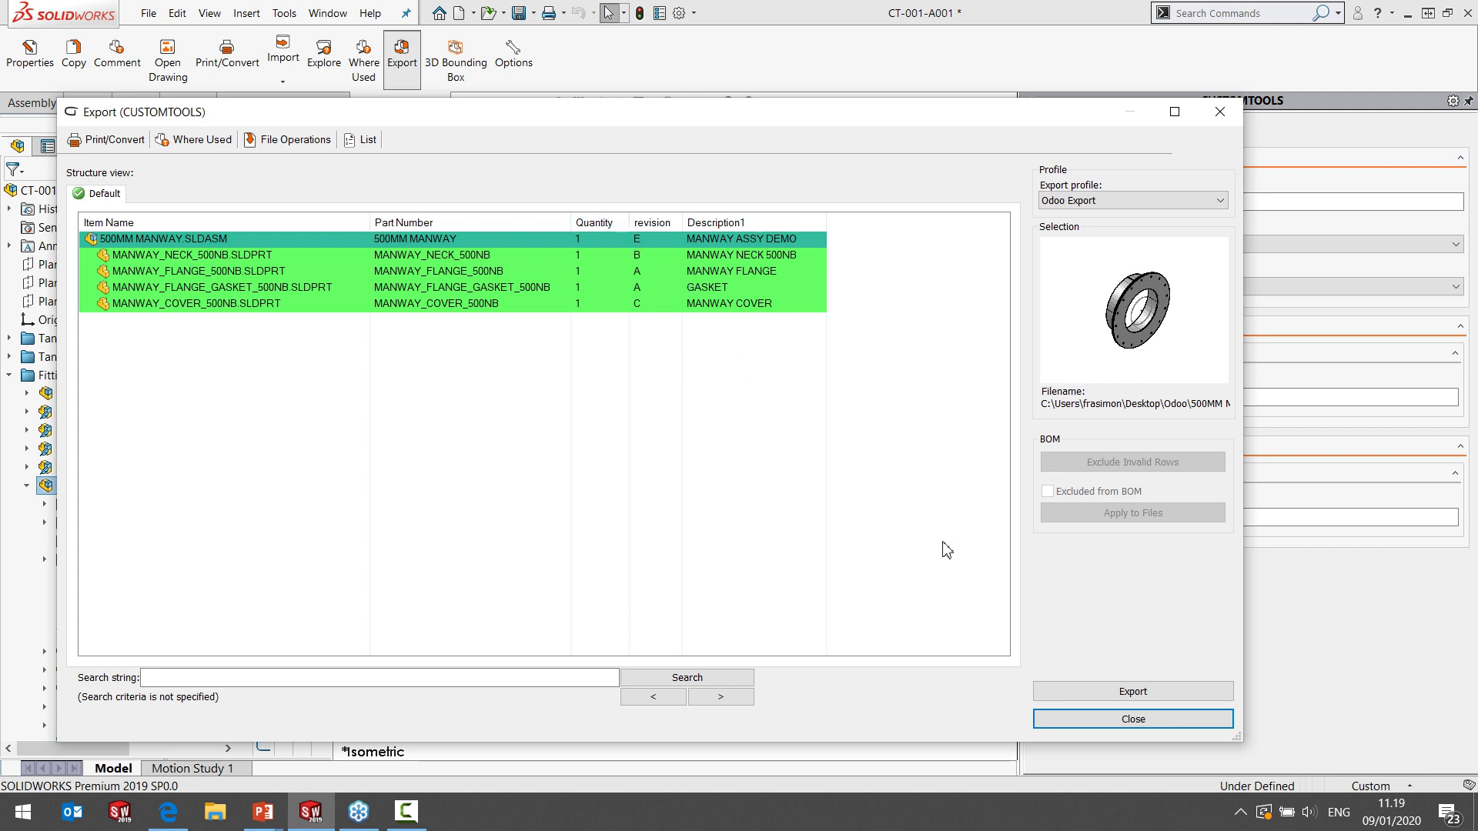
{"action": "left_click", "coordinate": [1085, 719]}
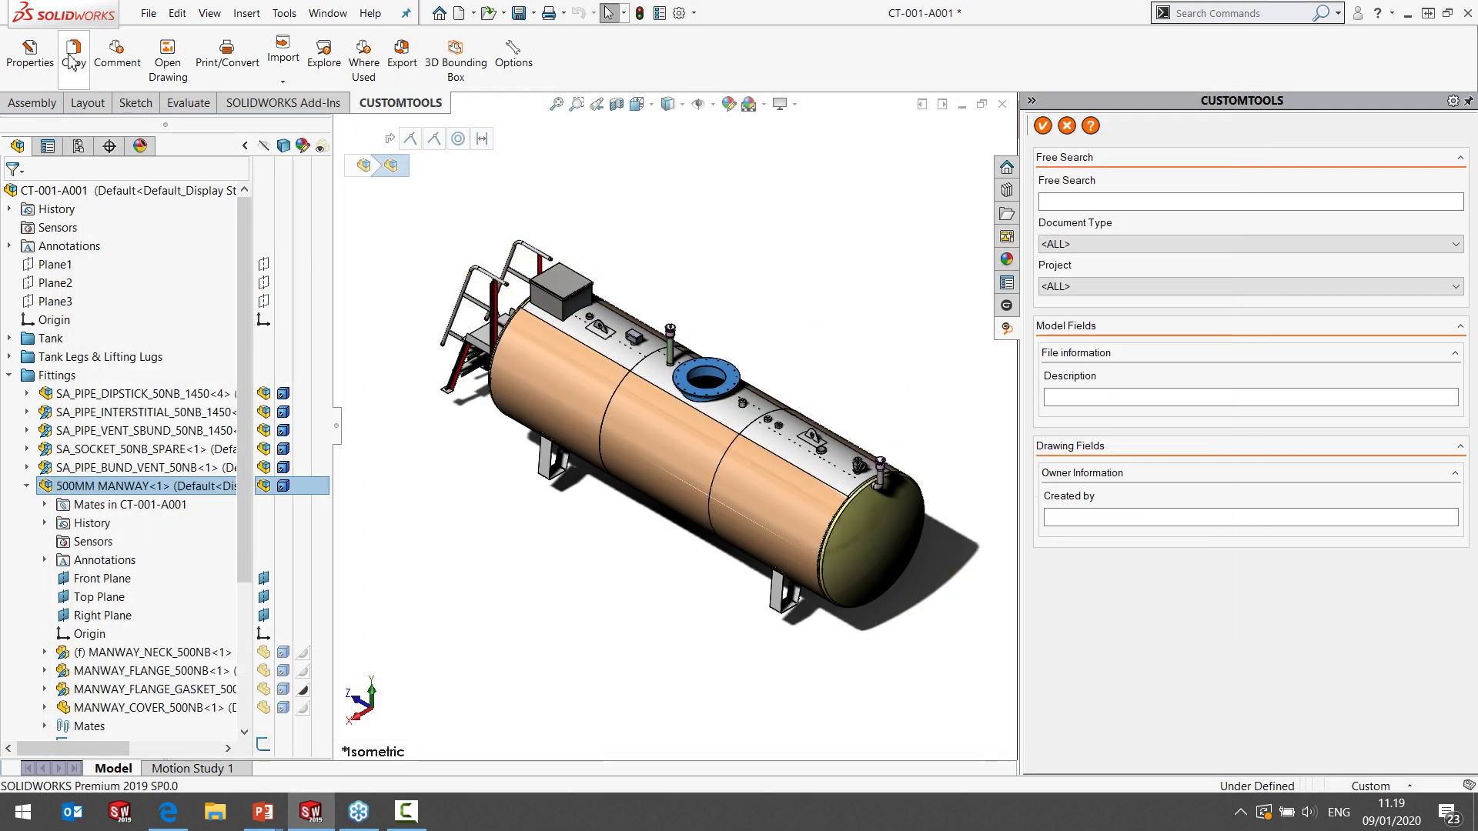
Open the CUSTOMTOOLS properties of 500MM MANWAY and set its item revision to F.
{"action": "left_click", "coordinate": [31, 56]}
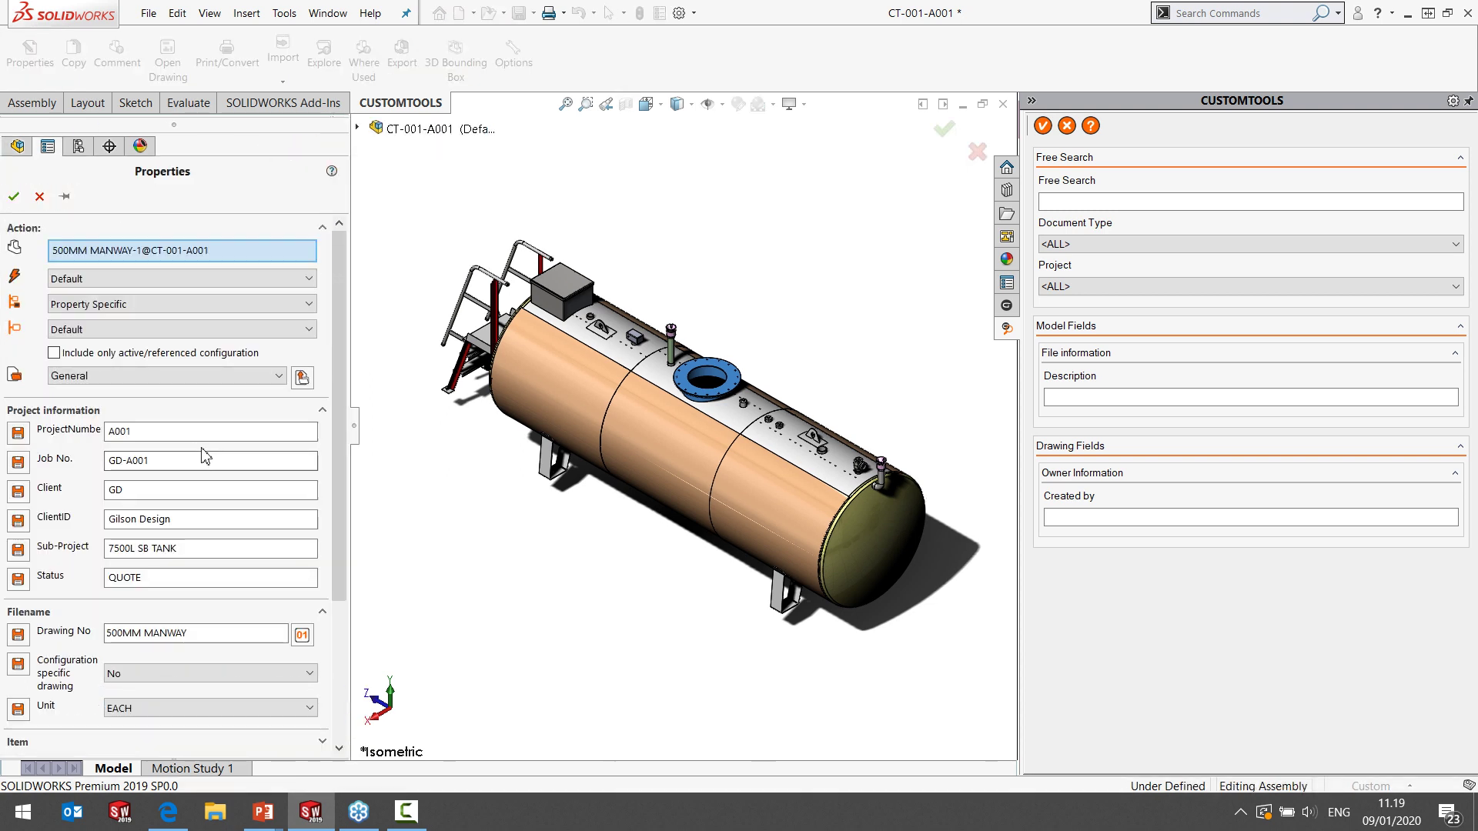
{"action": "scroll", "coordinate": [212, 454], "scroll_direction": "down", "scroll_amount": 3}
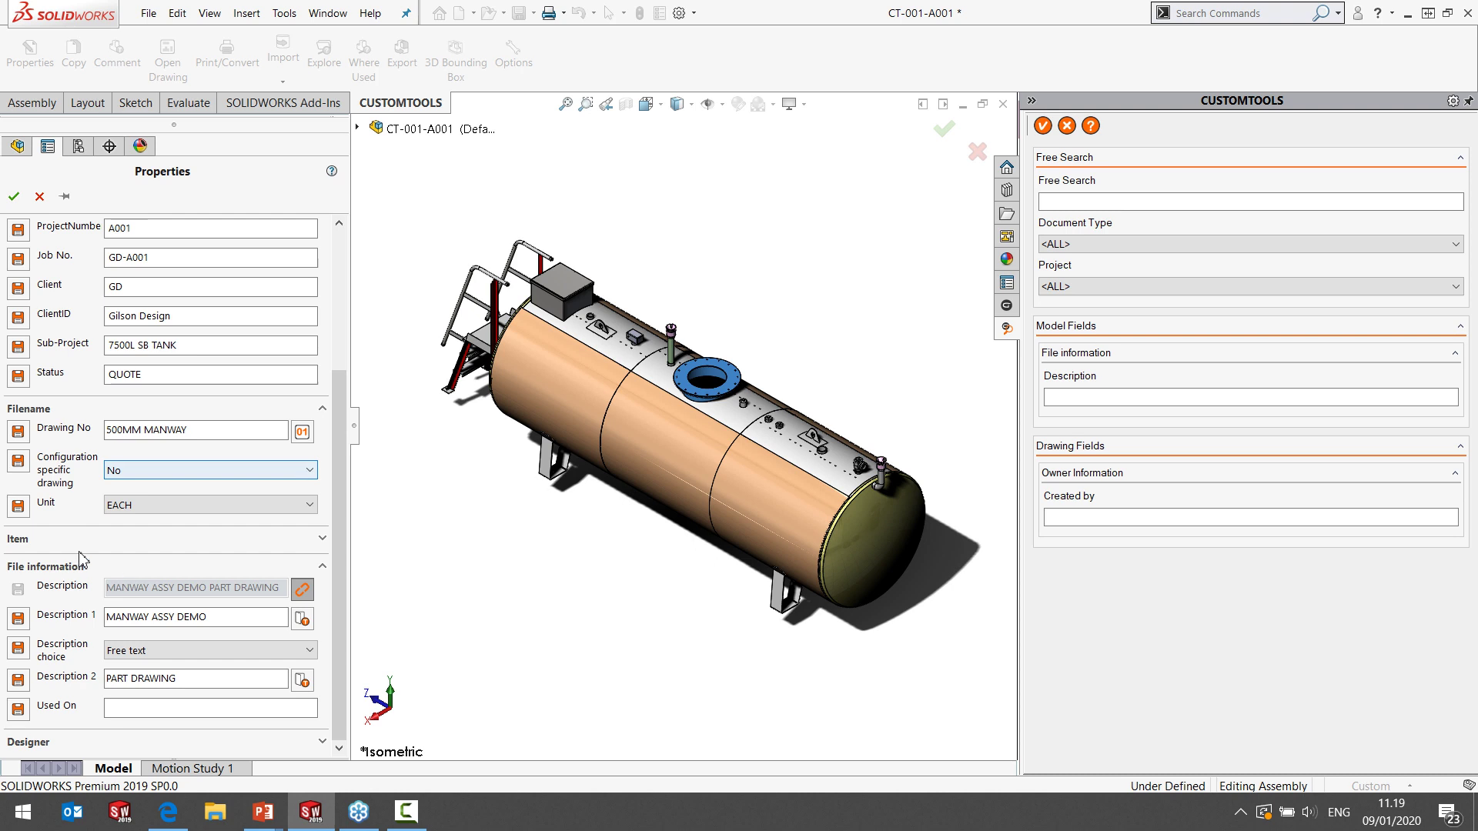
{"action": "left_click", "coordinate": [321, 539]}
{"action": "scroll", "coordinate": [229, 508], "scroll_direction": "down", "scroll_amount": 1}
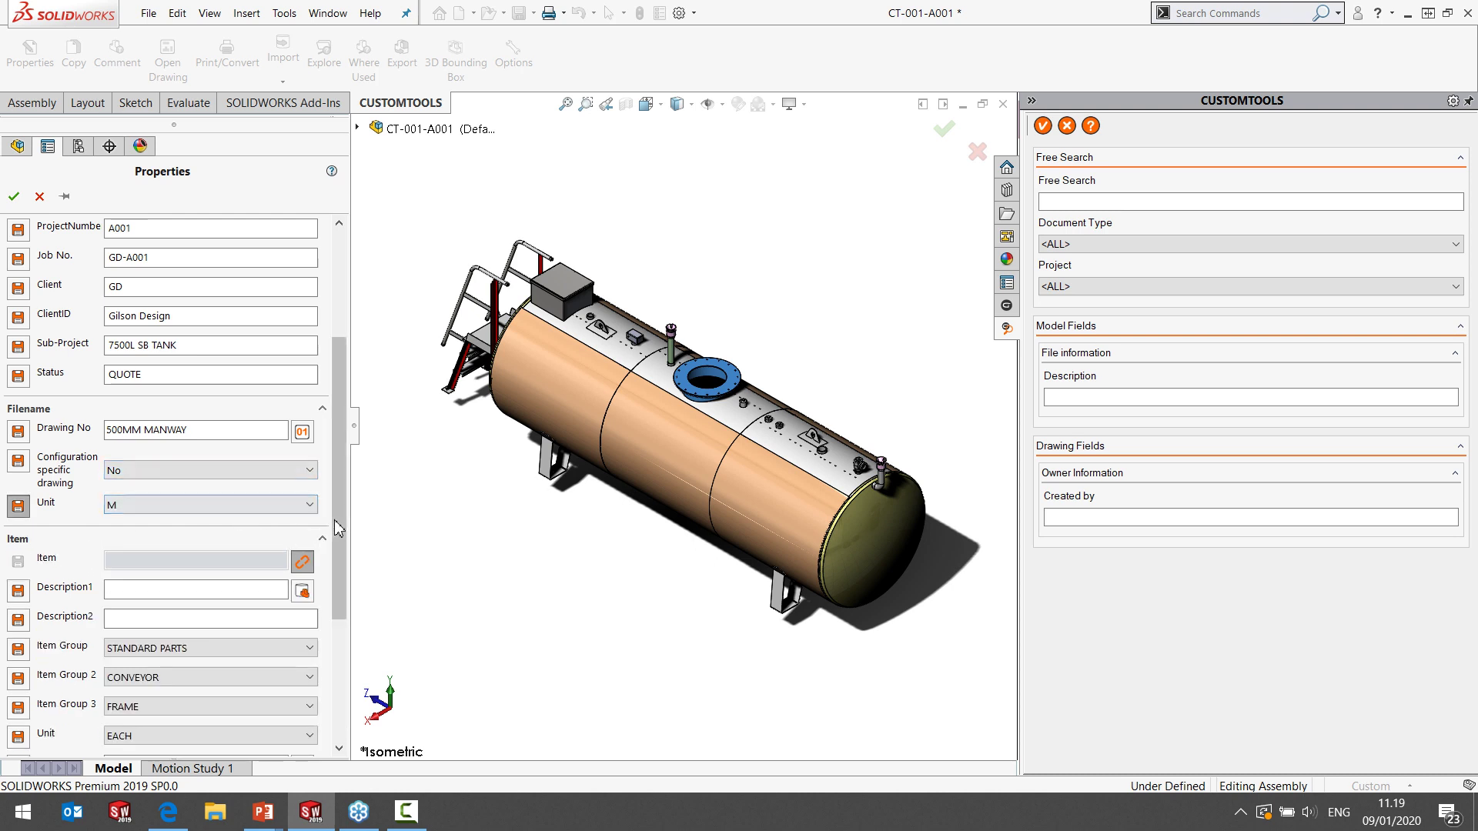
{"action": "scroll", "coordinate": [323, 523], "scroll_direction": "down", "scroll_amount": 2}
{"action": "double_click", "coordinate": [219, 587]}
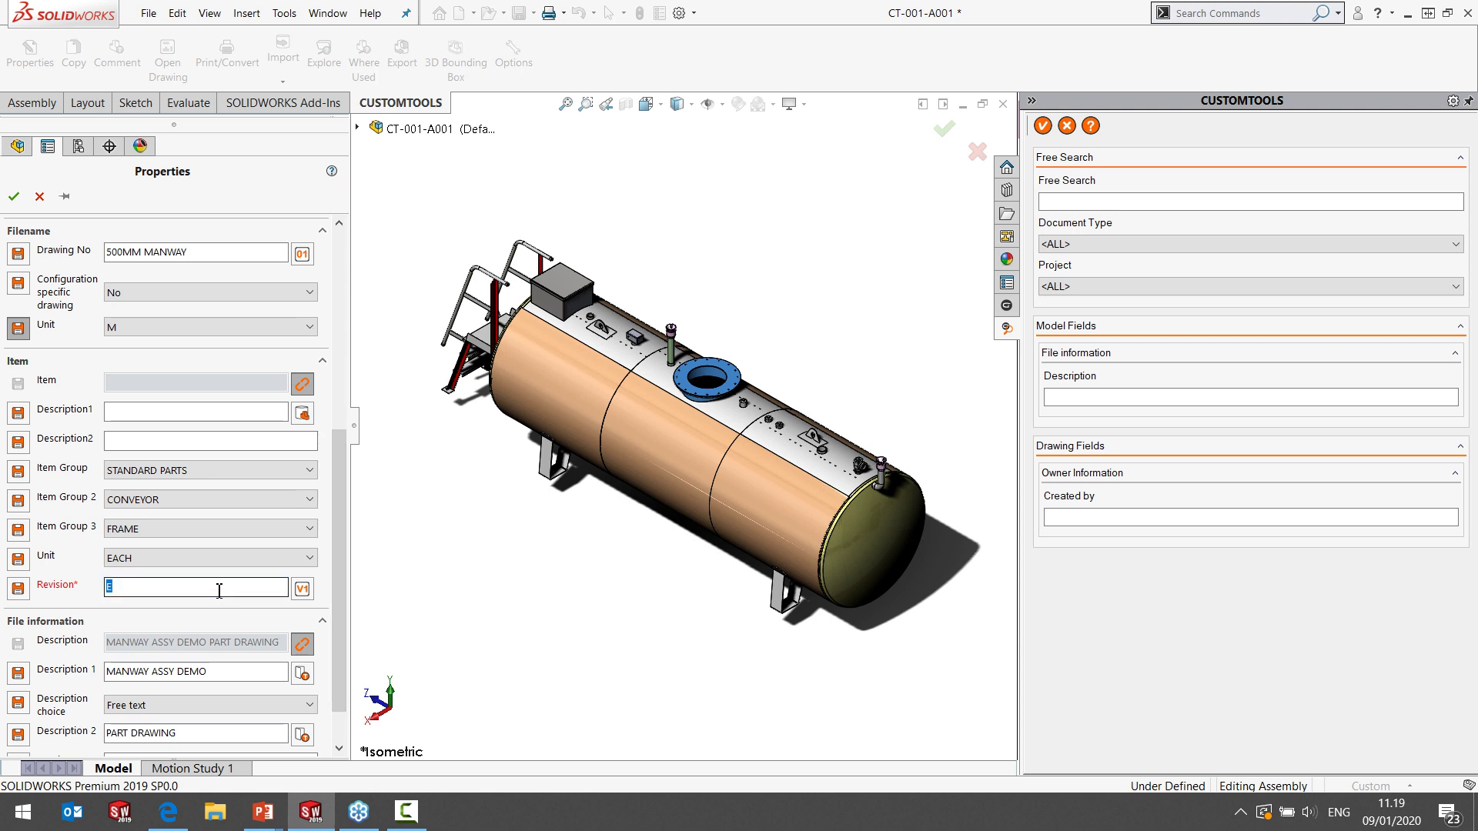
{"action": "key", "text": "BackSpace"}
{"action": "type", "text": "F"}
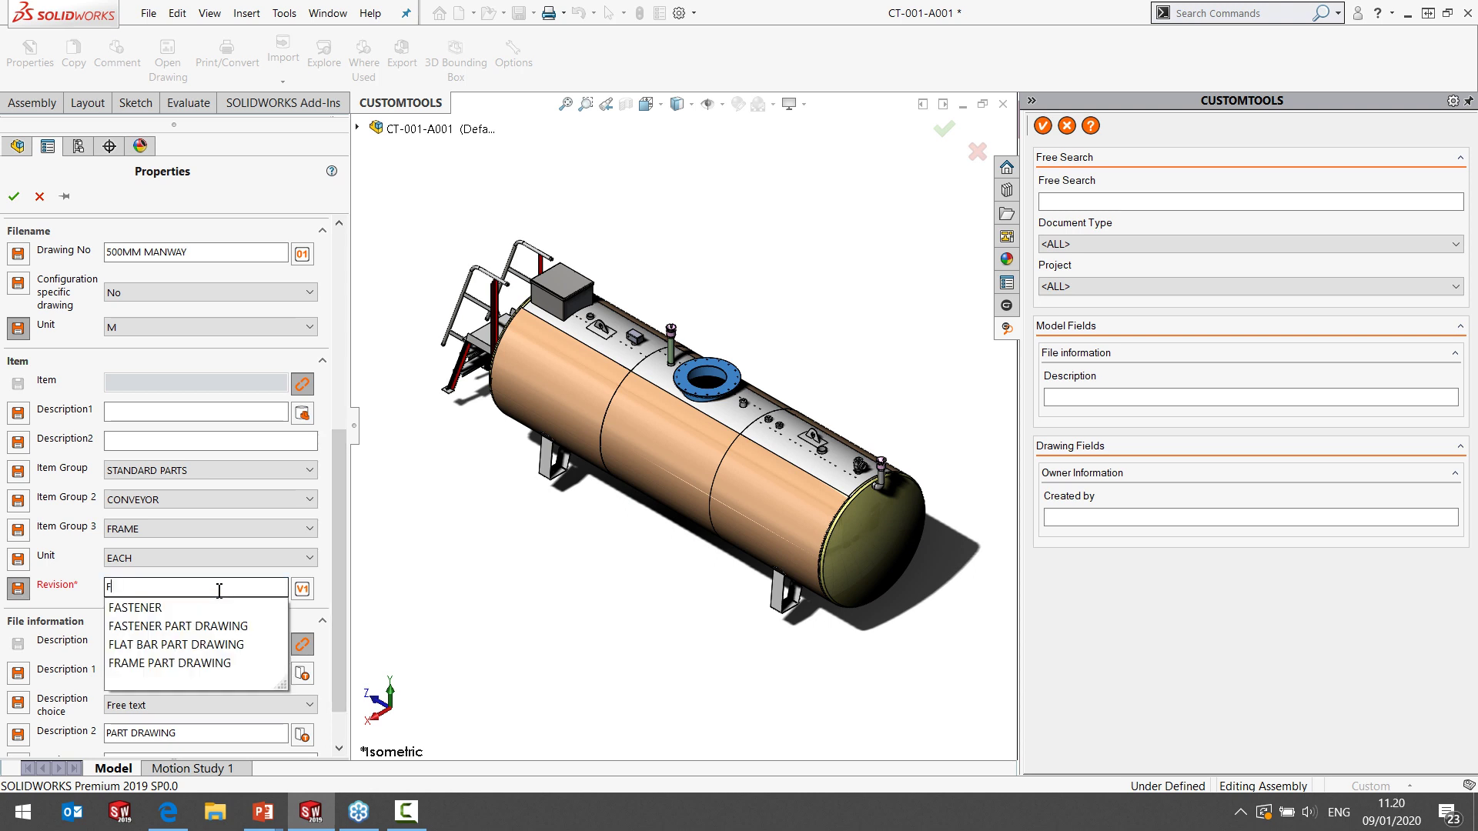
{"action": "key", "text": "Escape"}
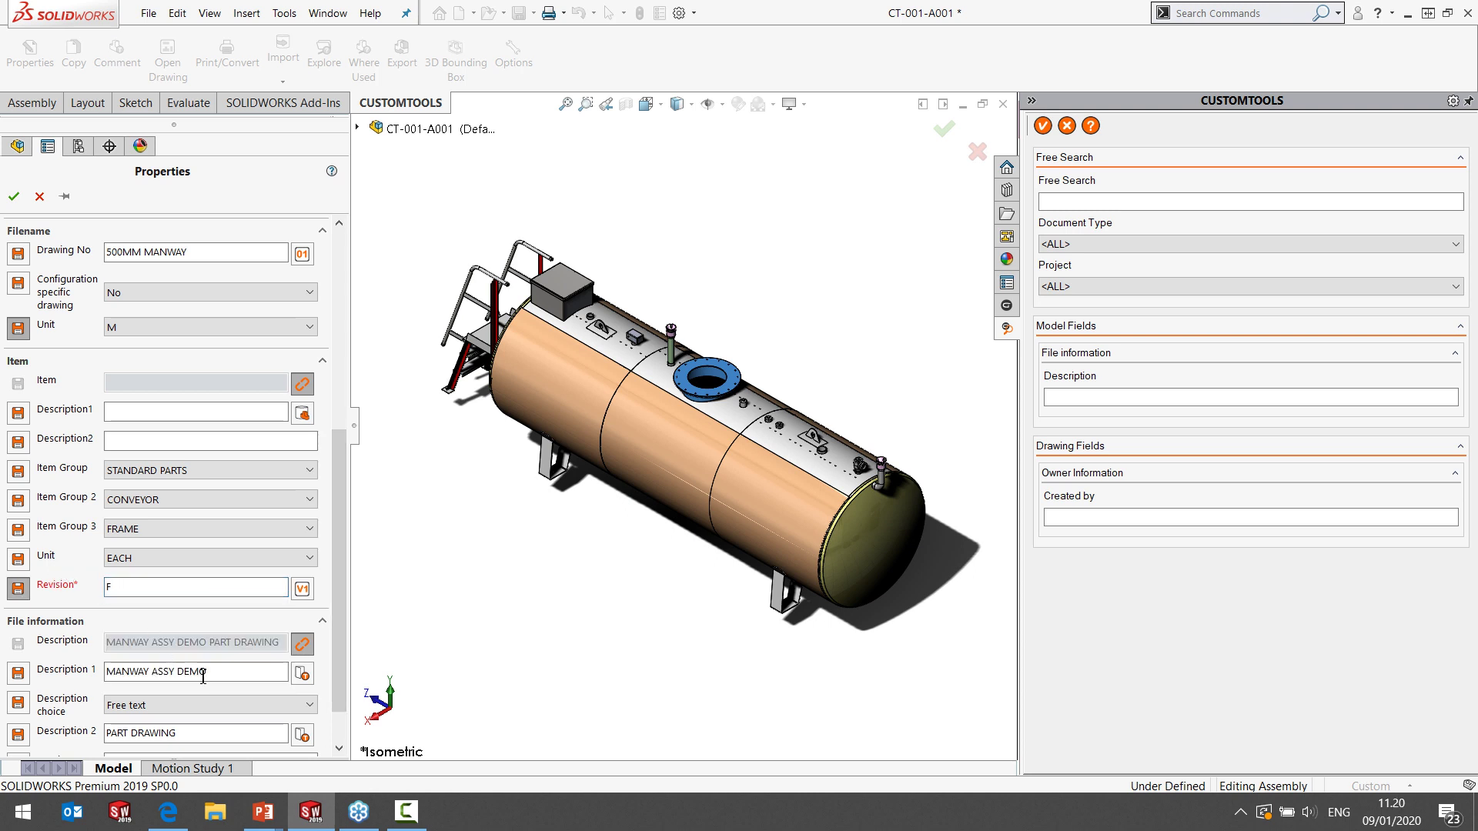
Change Description 1 of 500MM MANWAY to "MANWAY ASSY DEMO REV F" and apply the properties.
{"action": "left_click", "coordinate": [249, 674]}
{"action": "type", "text": "RE"}
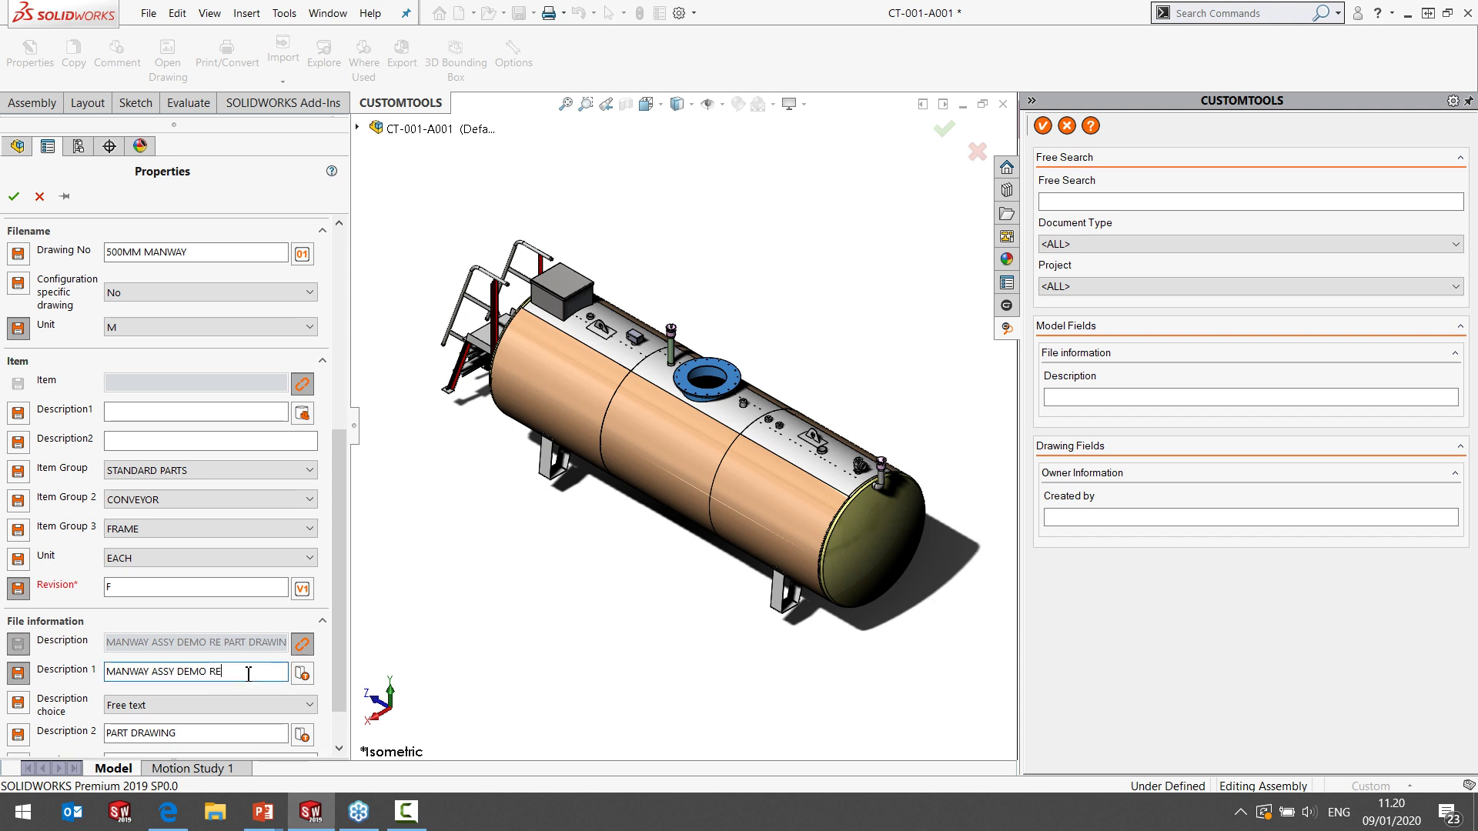
{"action": "type", "text": "V E"}
{"action": "key", "text": "BackSpace"}
{"action": "type", "text": "F"}
{"action": "left_click", "coordinate": [13, 195]}
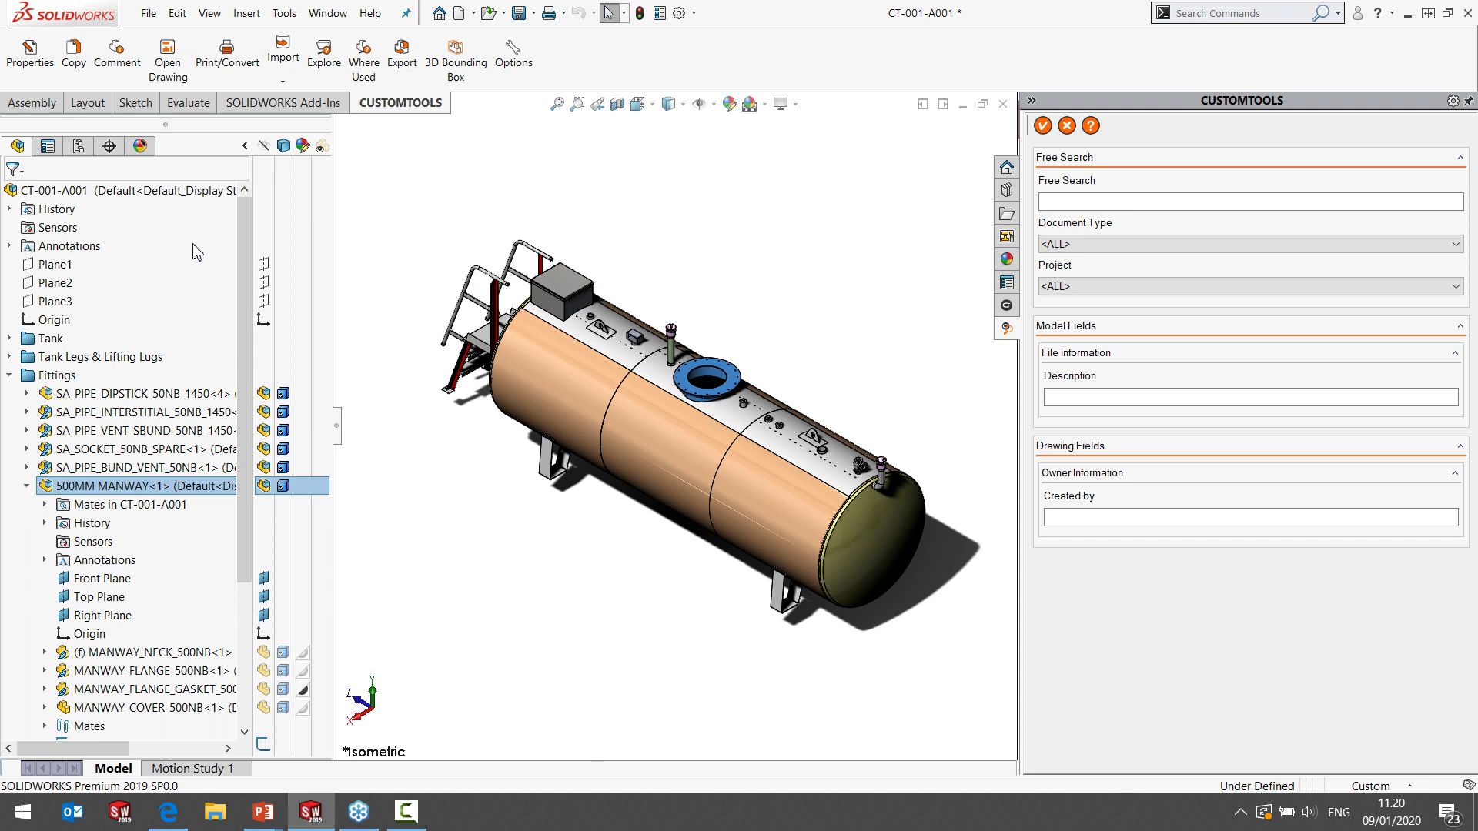
Start a CUSTOMTOOLS export of the top-level CT-001-A001 assembly, perform the Odoo comparison, and examine the 500MM MANWAY row for differences.
{"action": "left_click", "coordinate": [180, 197]}
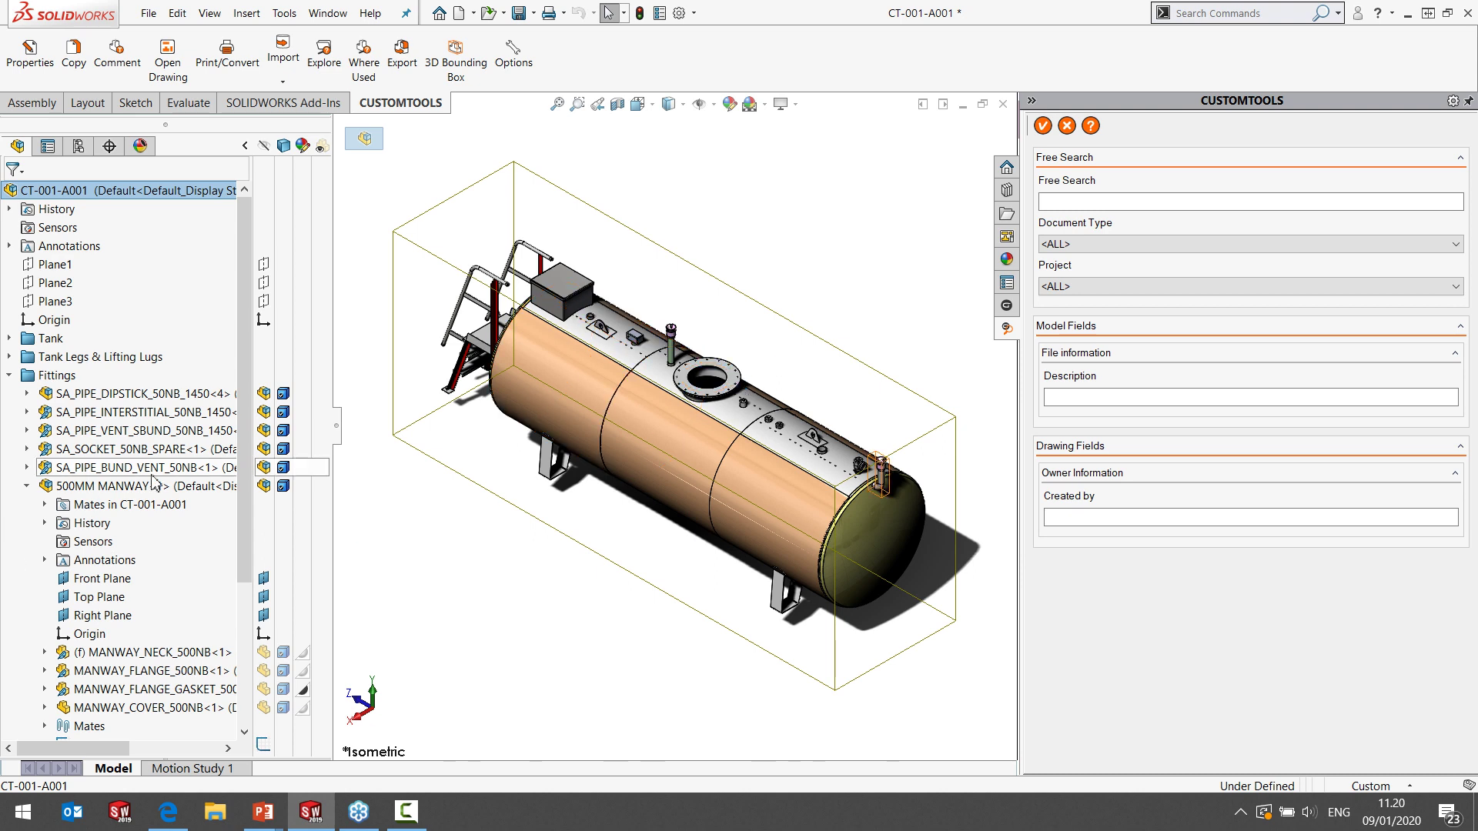
{"action": "right_click", "coordinate": [146, 193]}
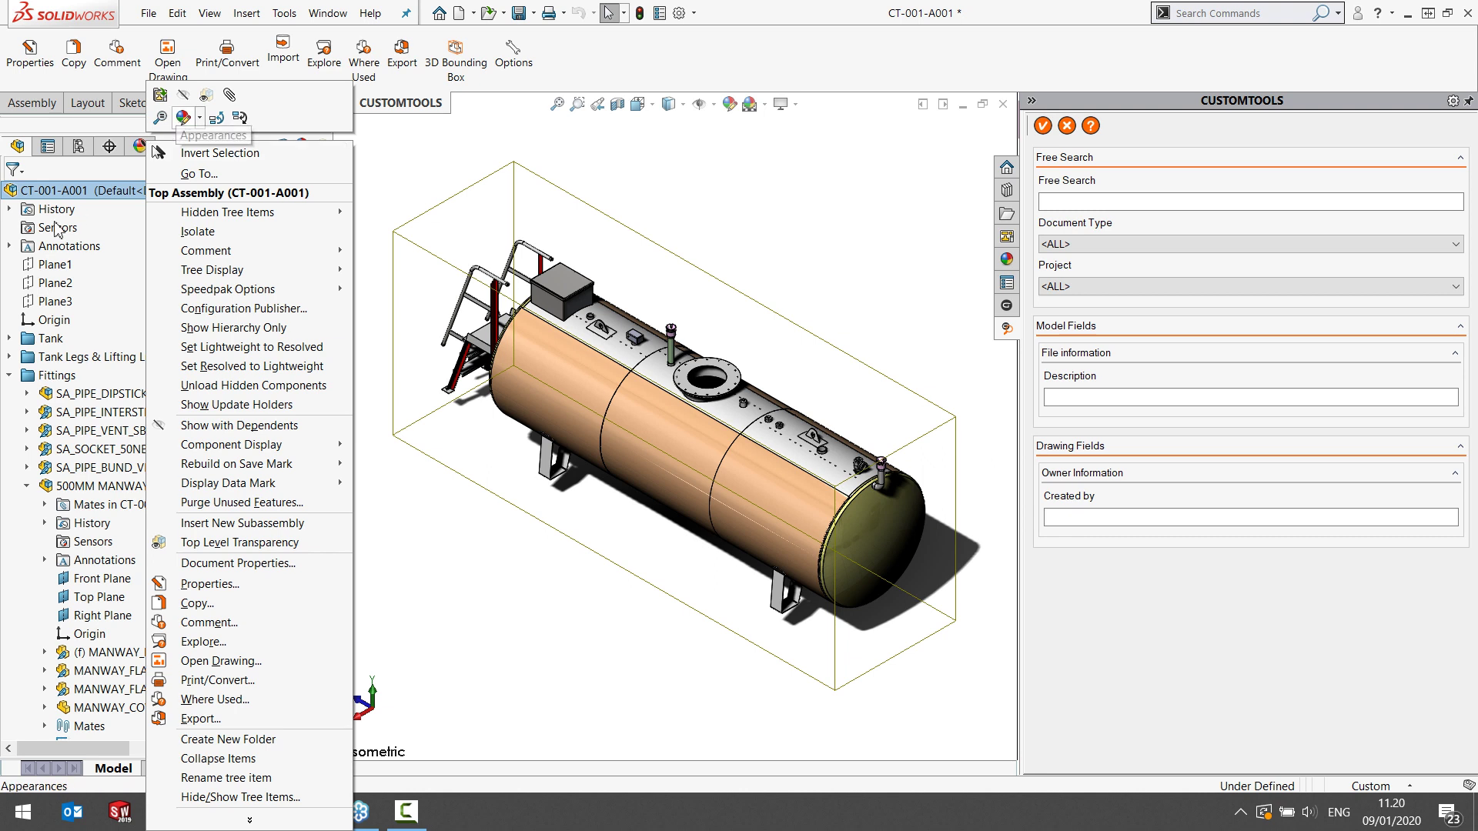
{"action": "left_click", "coordinate": [81, 196]}
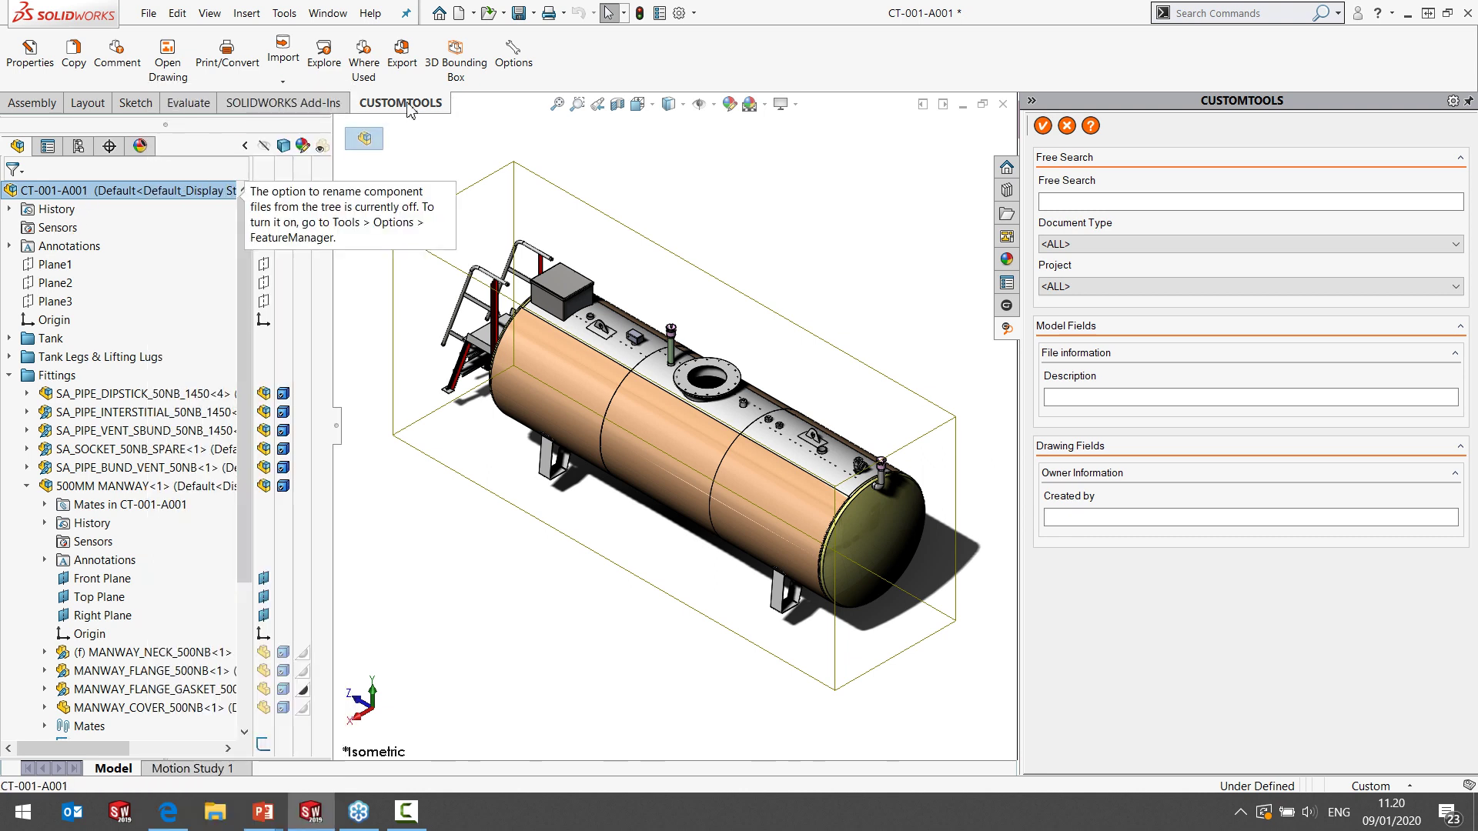
{"action": "left_click", "coordinate": [403, 60]}
{"action": "left_click", "coordinate": [727, 431]}
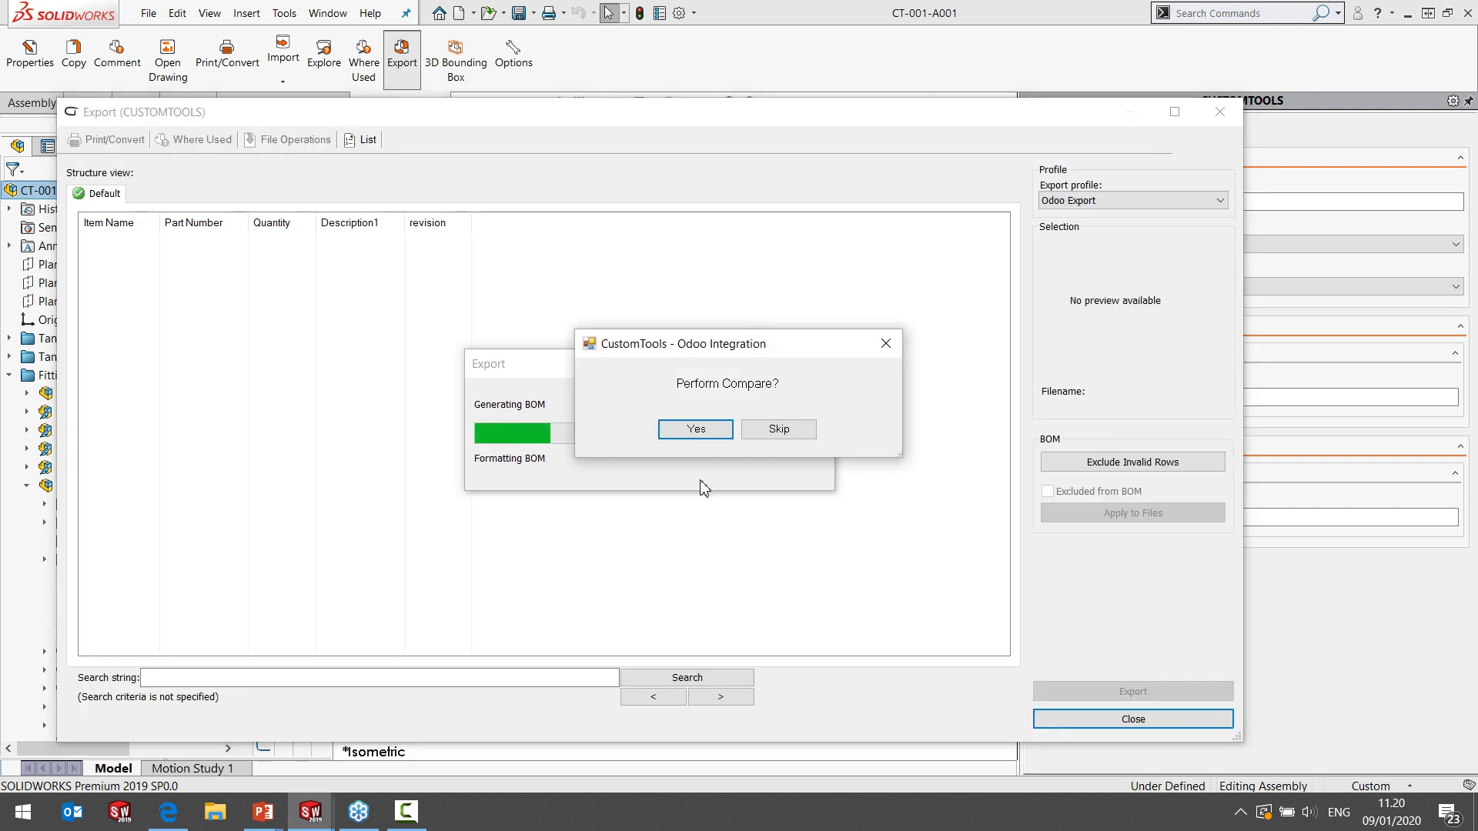
{"action": "left_click", "coordinate": [714, 429]}
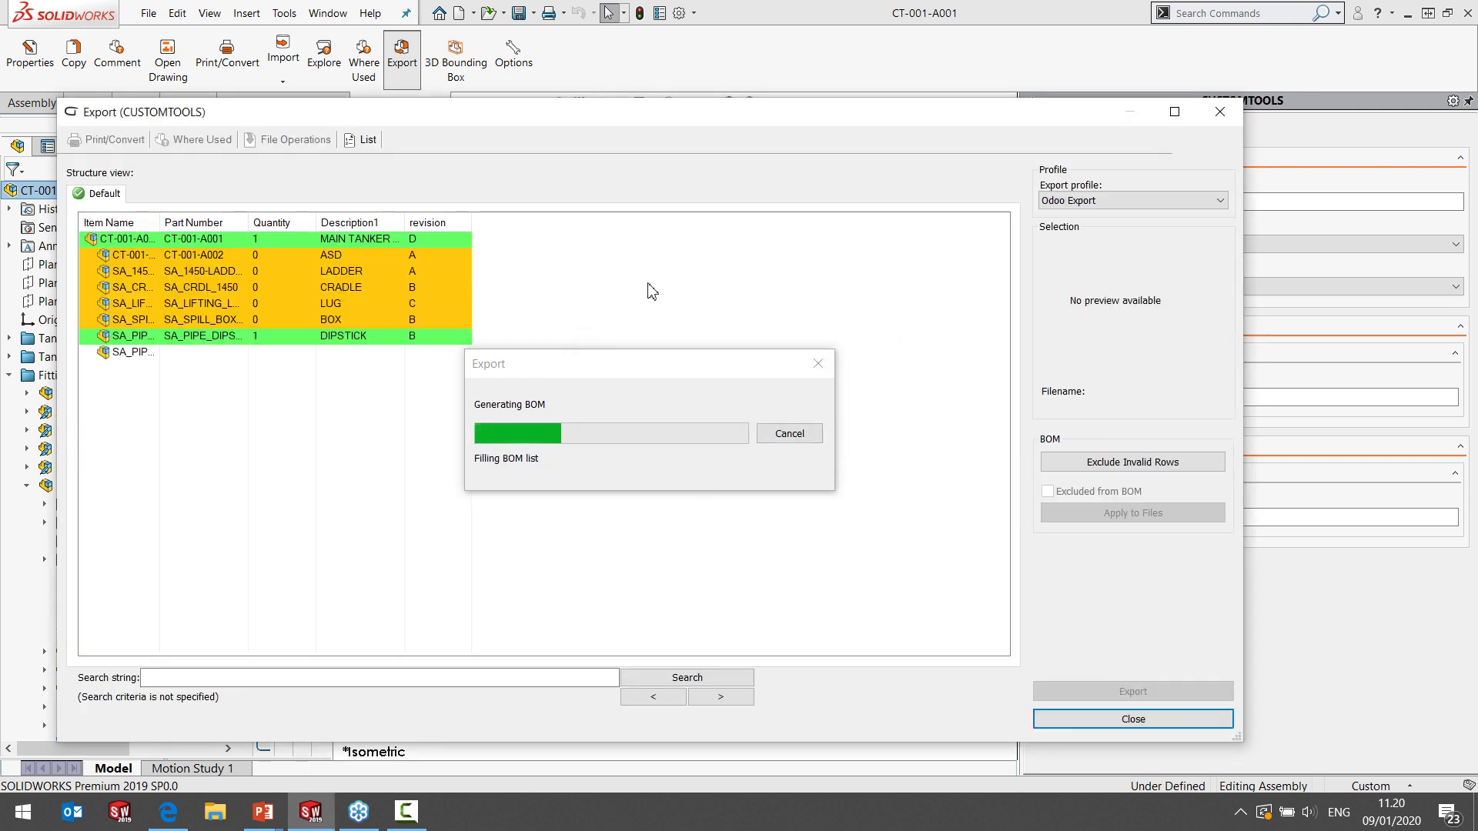
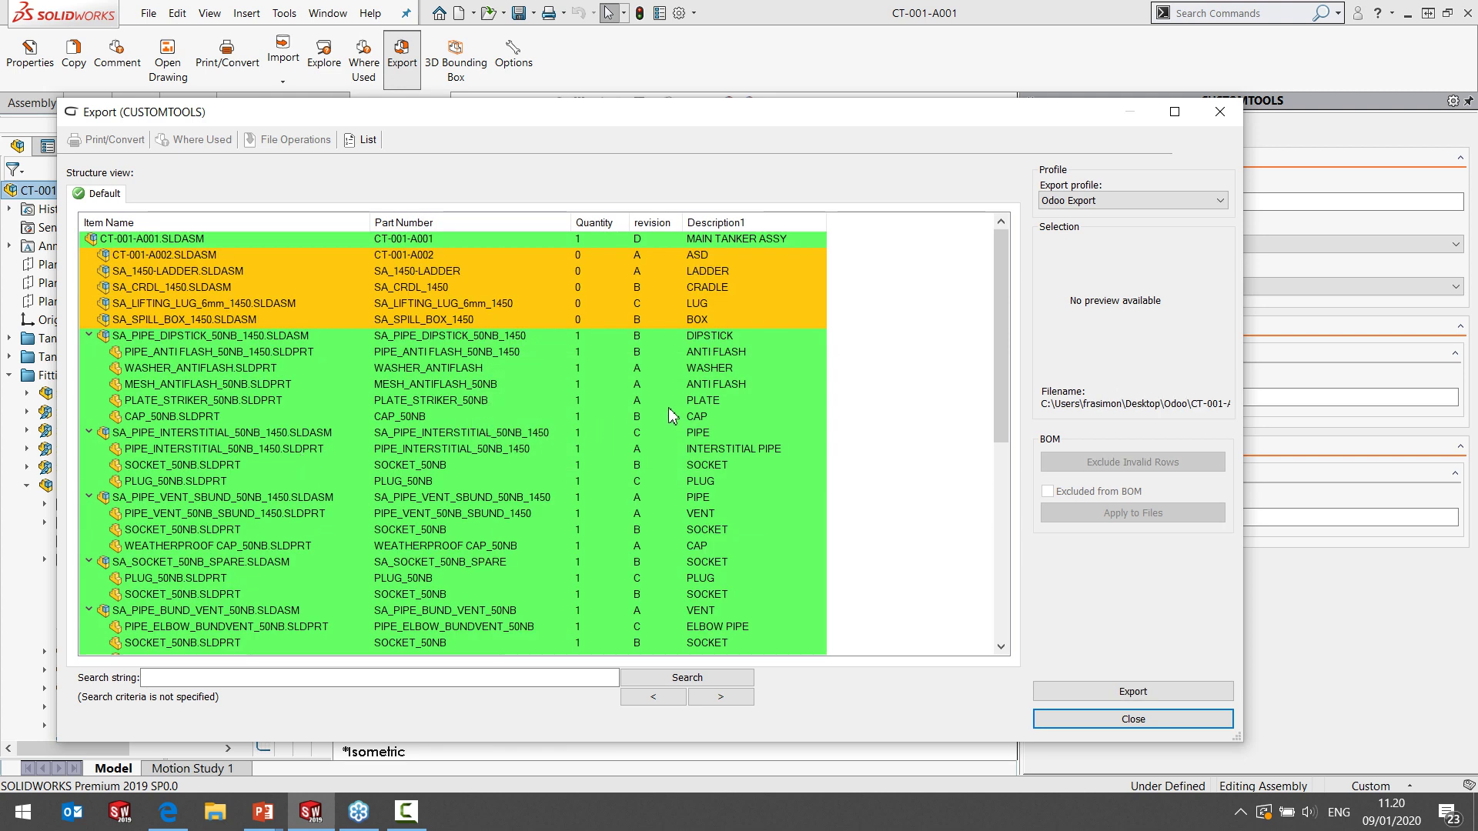
{"action": "scroll", "coordinate": [1011, 335], "scroll_direction": "down", "scroll_amount": 1}
{"action": "scroll", "coordinate": [1011, 335], "scroll_direction": "down", "scroll_amount": 5}
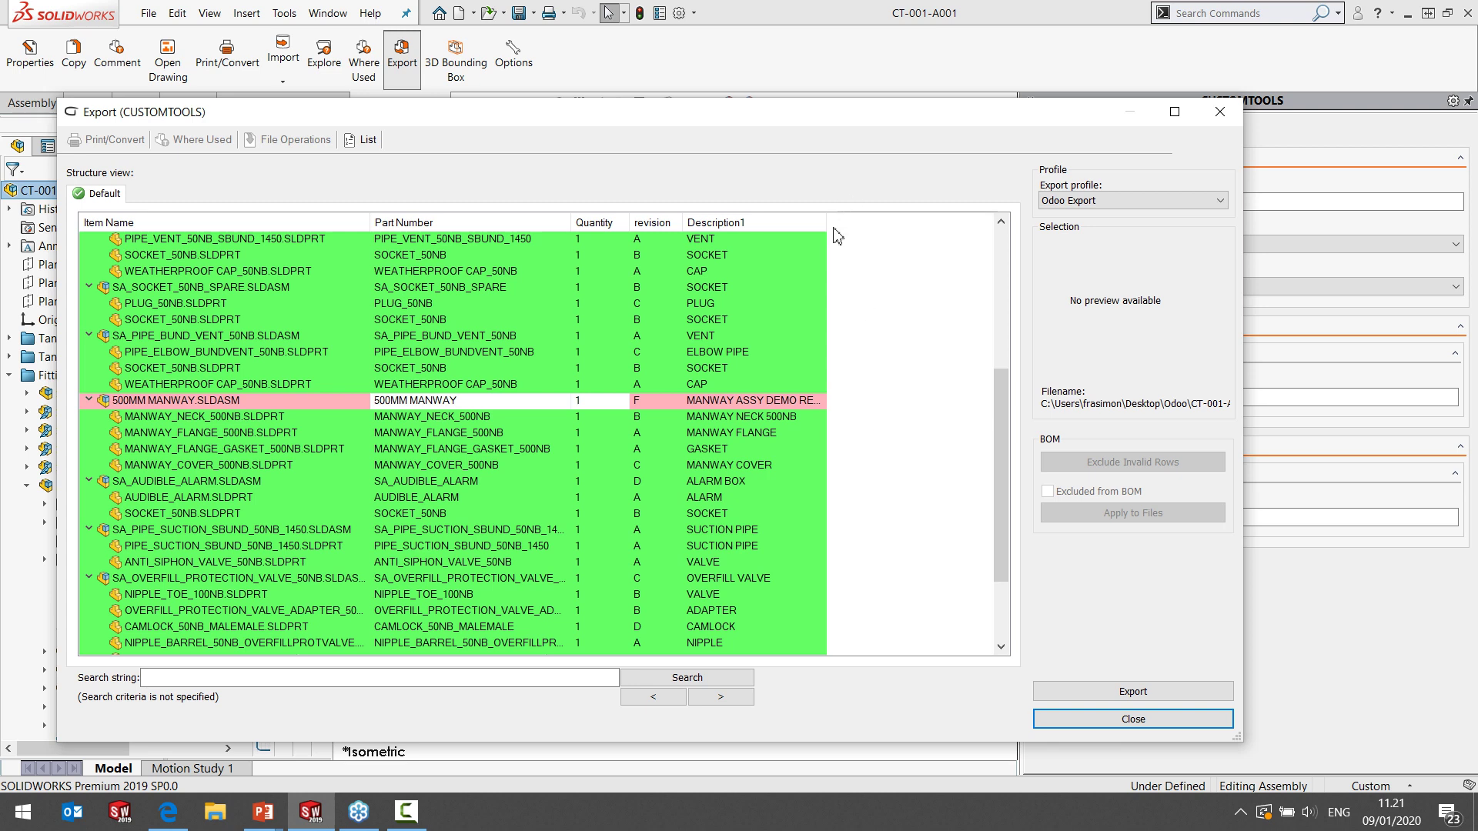
Check the full Description1 text and preview of 500MM MANWAY.SLDASM, and export the compared assembly structure to Odoo.
{"action": "left_click_drag", "start_coordinate": [827, 222], "coordinate": [876, 222]}
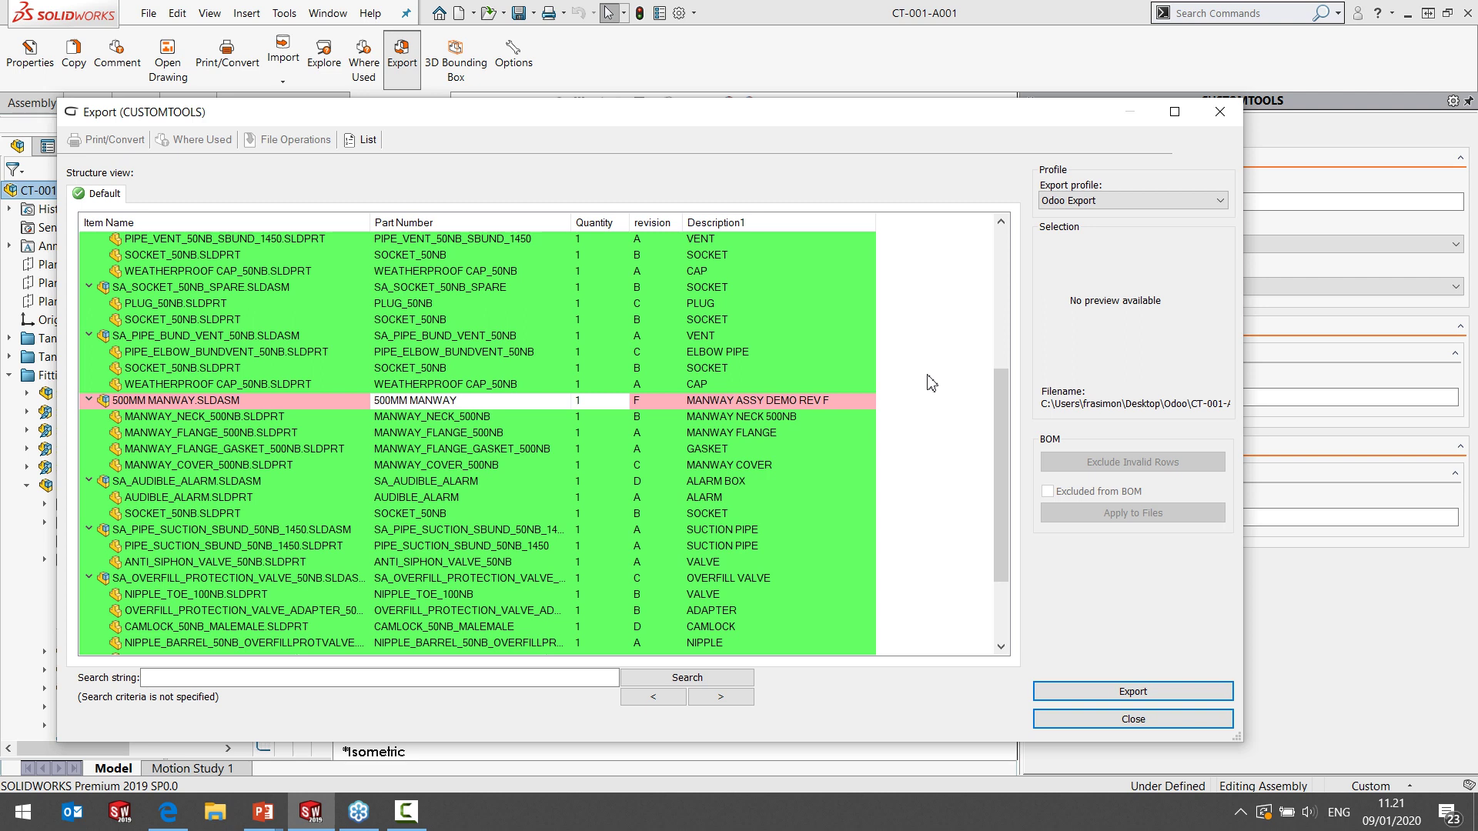
{"action": "left_click", "coordinate": [311, 401]}
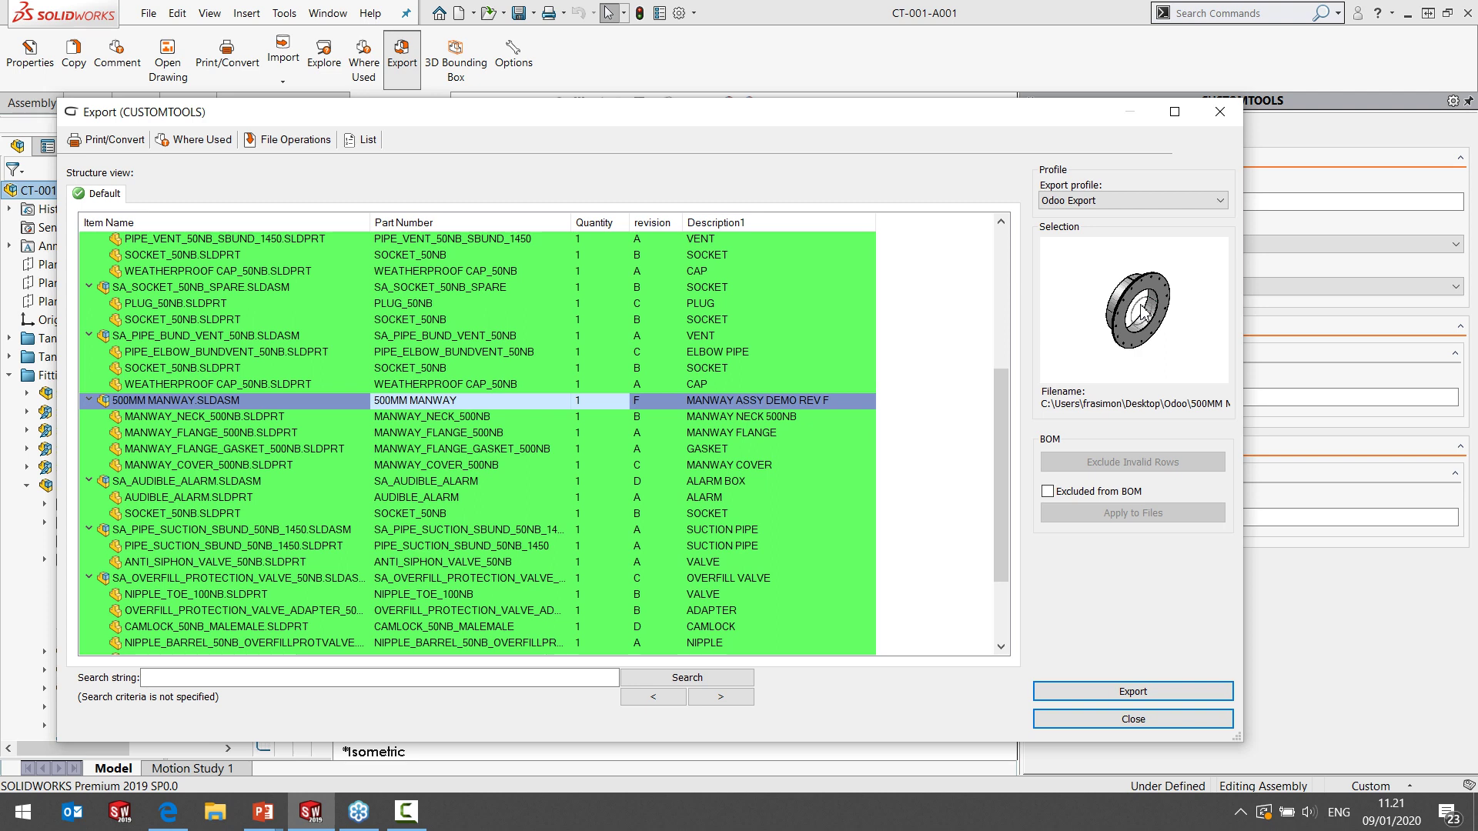
{"action": "left_click", "coordinate": [1121, 702]}
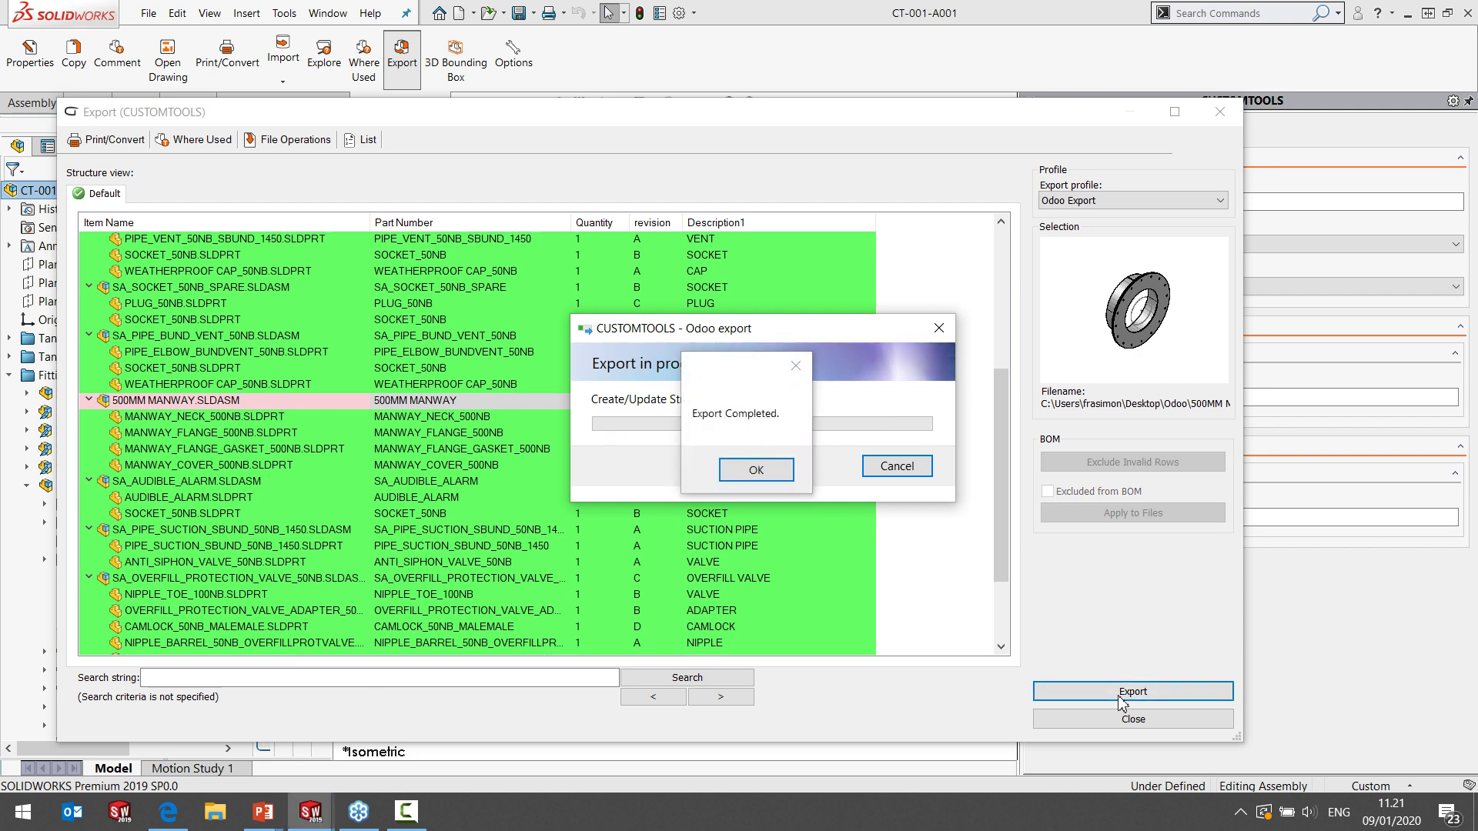
{"action": "left_click", "coordinate": [762, 470]}
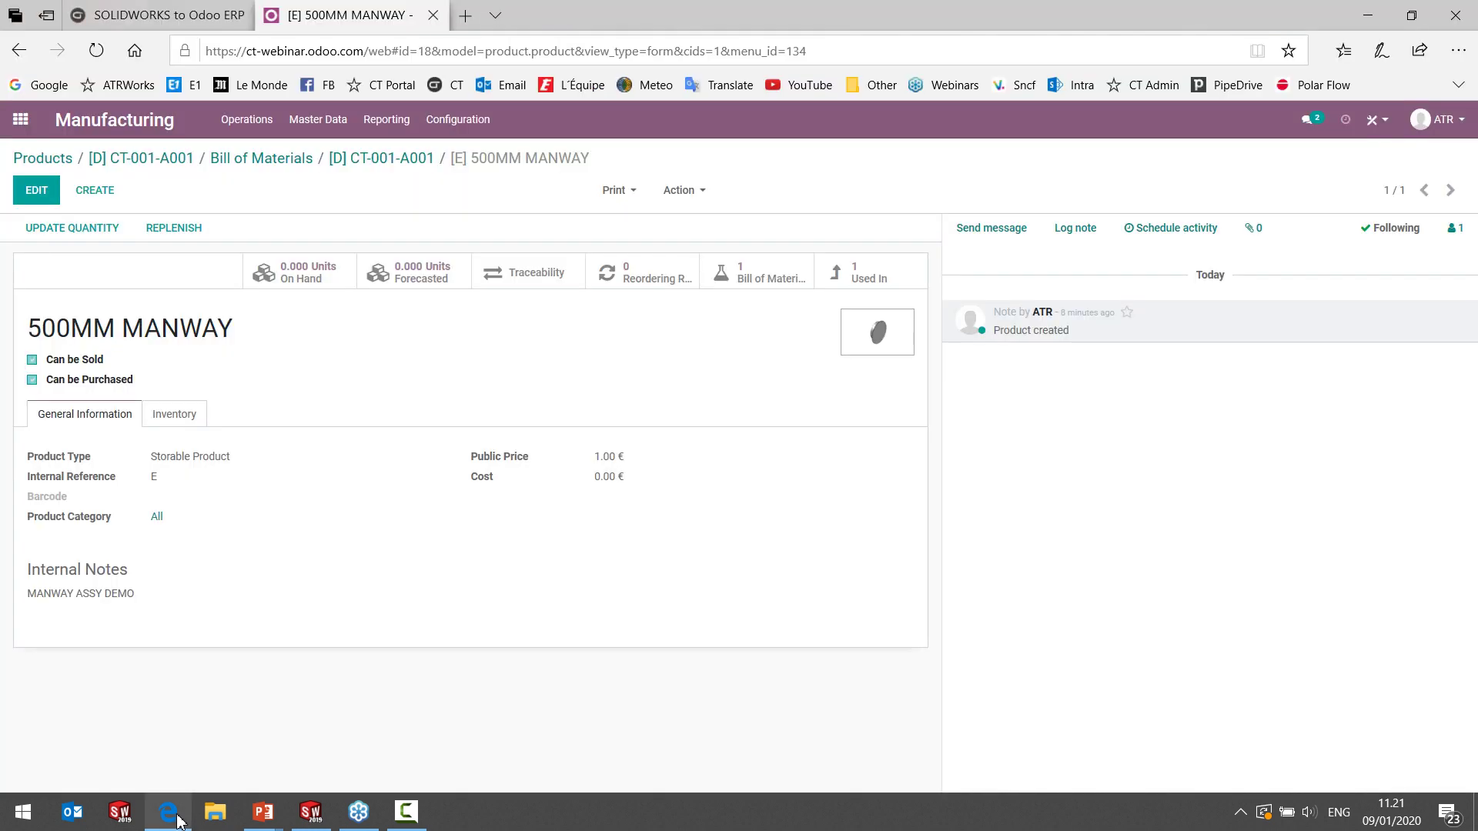
Switch to Odoo in Edge, refresh the 500MM MANWAY product page, and check its internal reference and internal notes.
{"action": "left_click", "coordinate": [184, 821]}
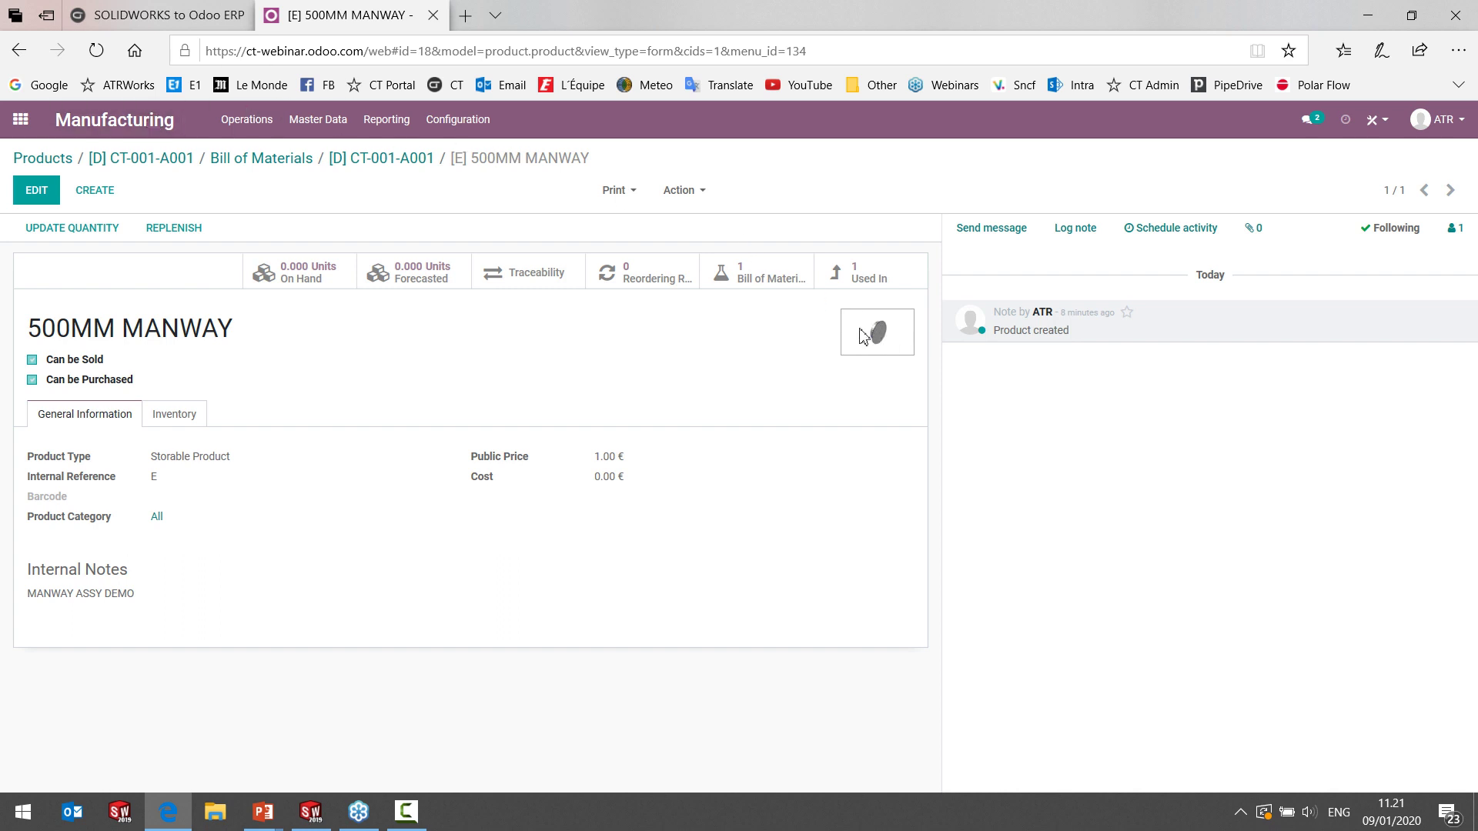
{"action": "double_click", "coordinate": [154, 476]}
{"action": "left_click", "coordinate": [99, 53]}
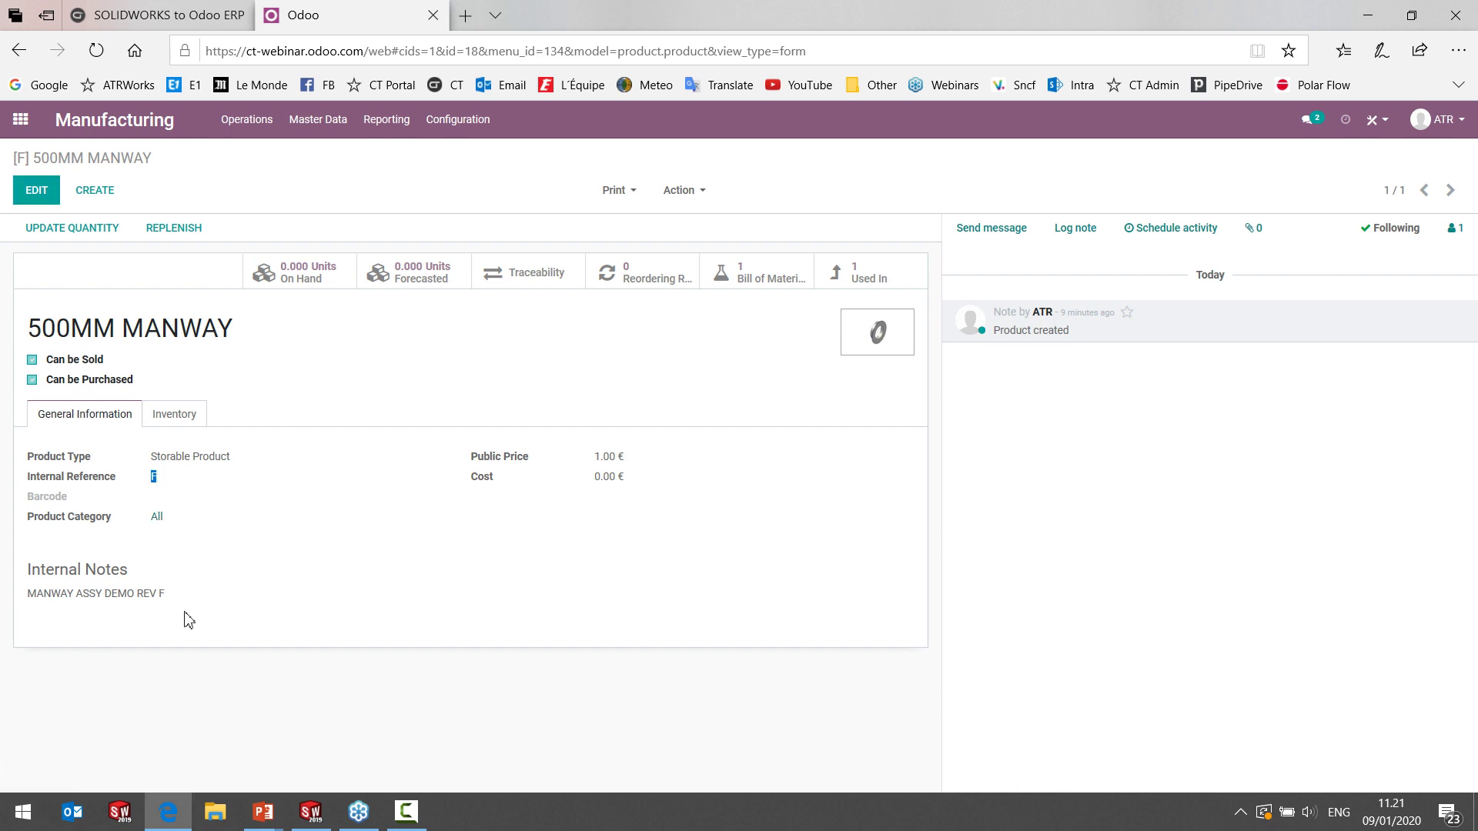
{"action": "left_click_drag", "start_coordinate": [118, 595], "coordinate": [230, 591]}
{"action": "double_click", "coordinate": [146, 596]}
{"action": "left_click", "coordinate": [167, 598]}
Return to SOLIDWORKS and close the CUSTOMTOOLS export window.
{"action": "left_click", "coordinate": [310, 811]}
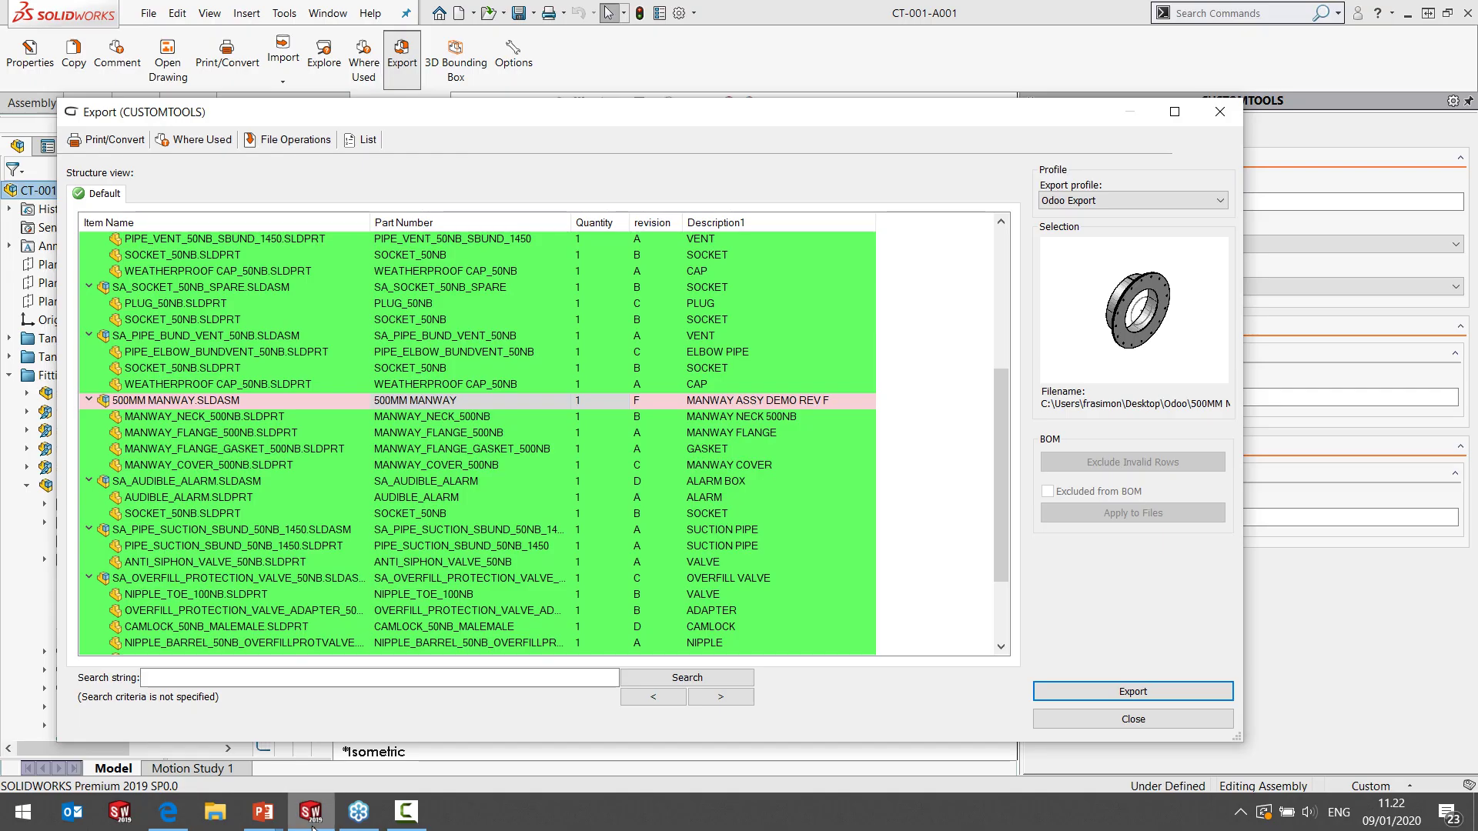
{"action": "left_click", "coordinate": [1133, 718]}
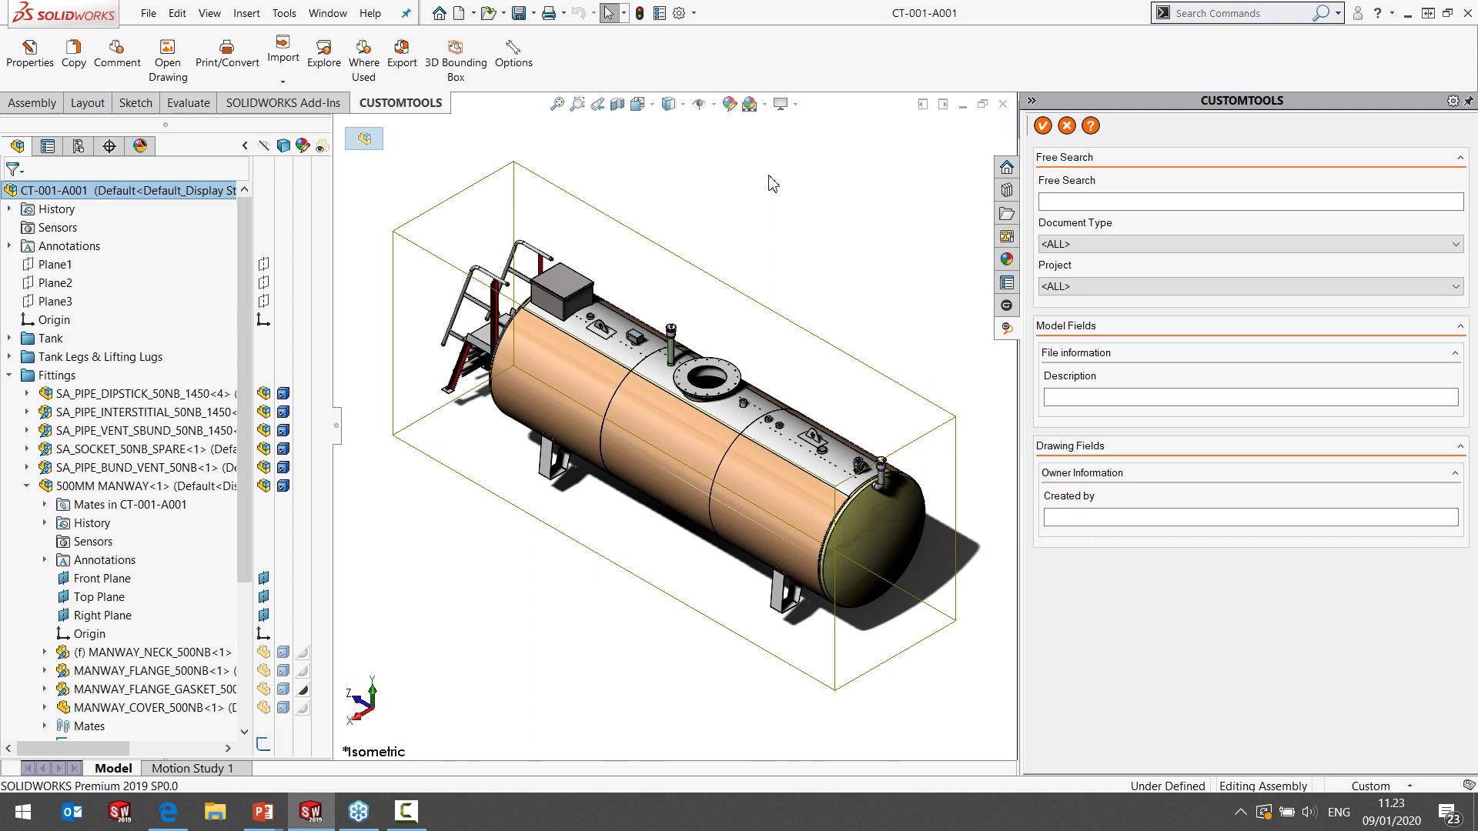
Switch to the running PowerPoint slide show and advance from the DEMO slide to the "RCI Engineering case study" slide.
{"action": "key", "text": "alt+Tab"}
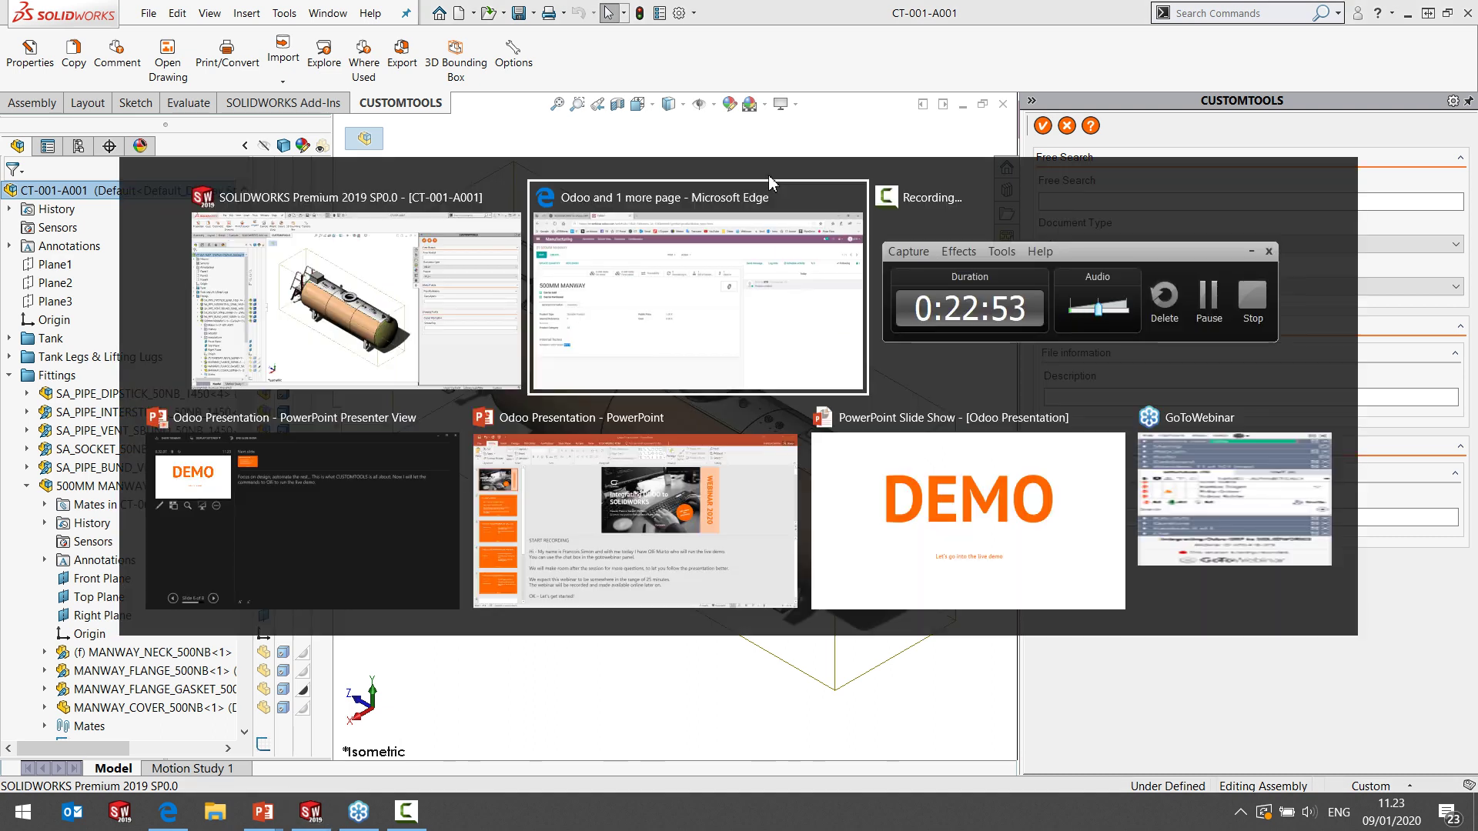
{"action": "key", "text": "alt+Tab"}
{"action": "key", "text": "alt+Tab"}
{"action": "key", "text": "alt+Tab"}
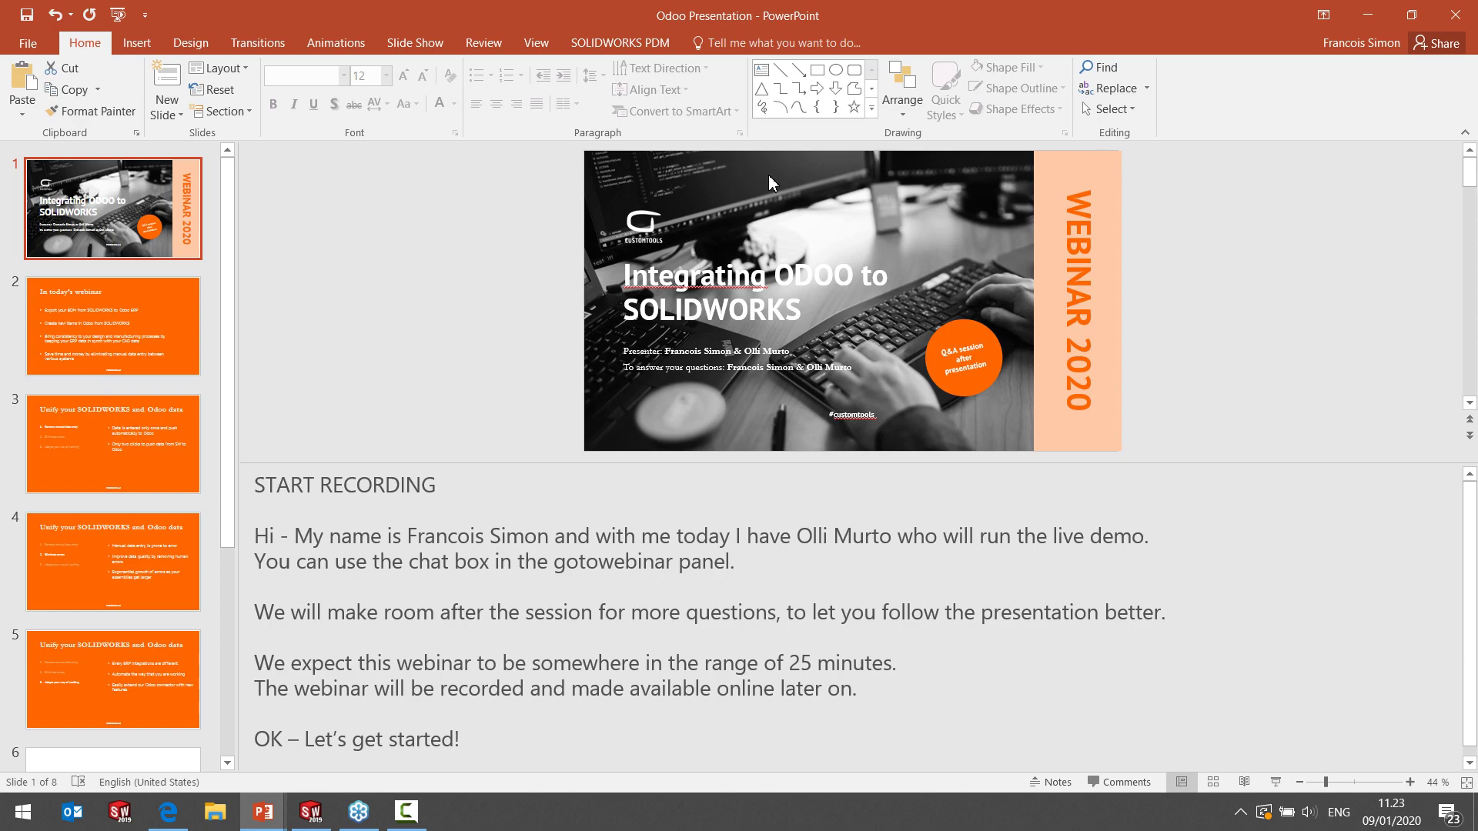
{"action": "key", "text": "alt+Tab"}
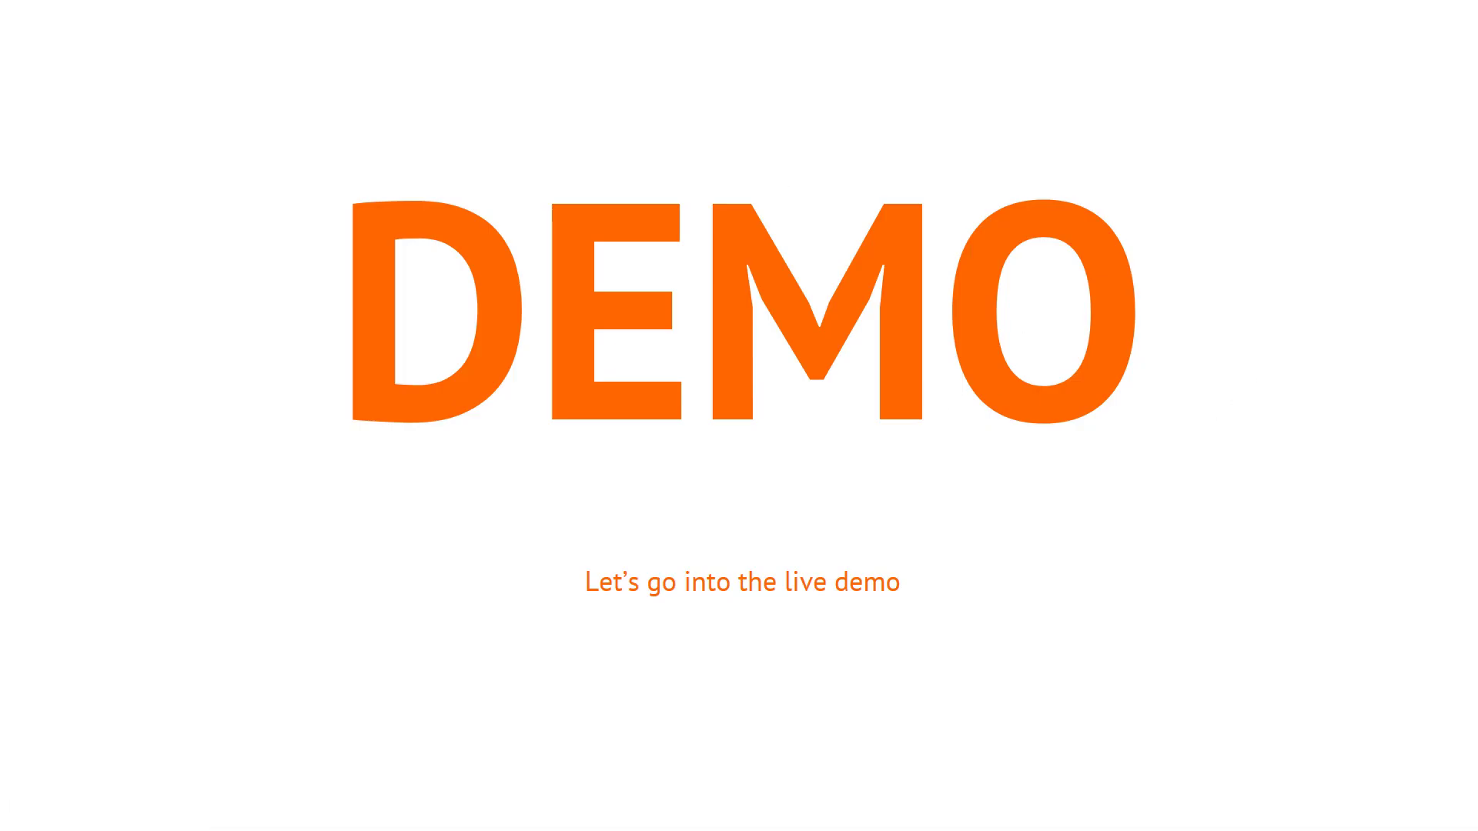
{"action": "key", "text": "Right"}
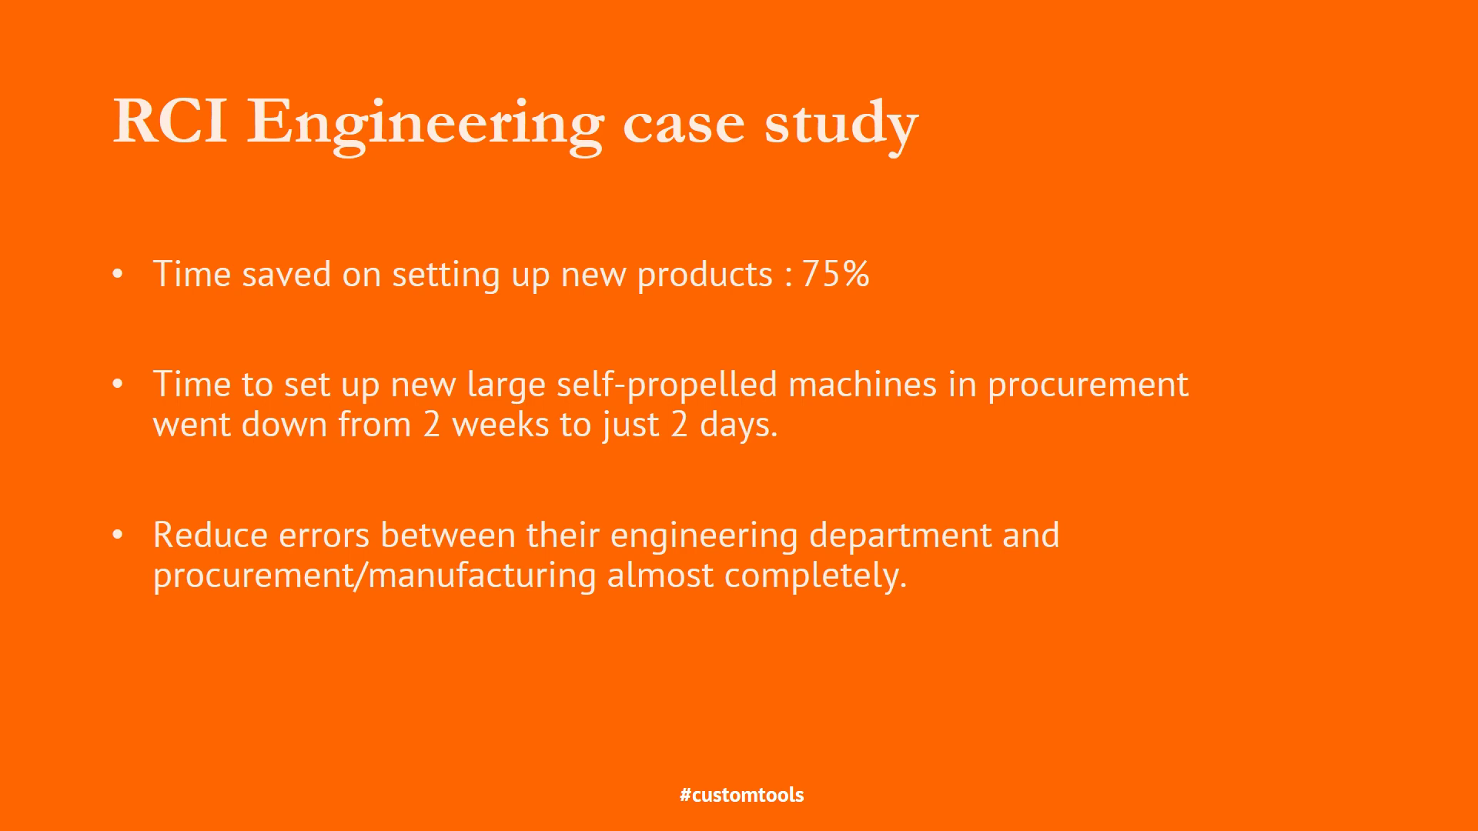